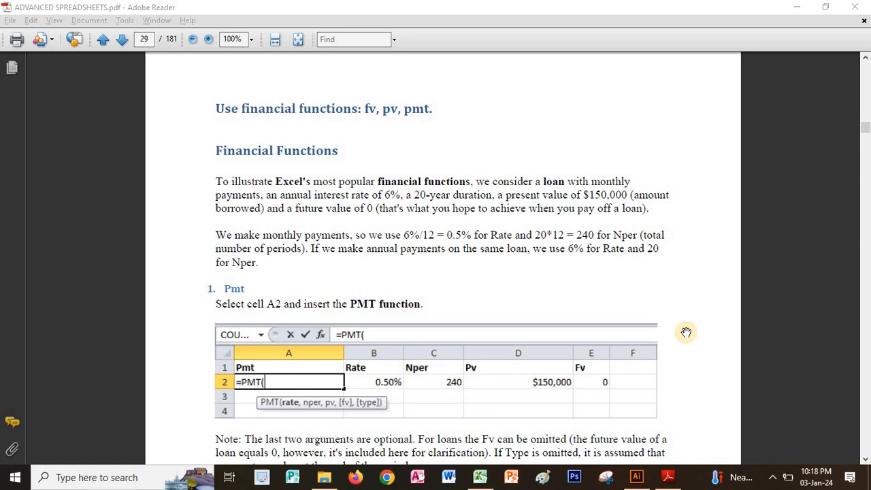
# Read the PMT exercise in the PDF, then switch to the Excel workbook Book1 and move its window clear of the PDF text.
pyautogui.scroll(-2, 612, 229)
pyautogui.scroll(-1, 611, 229)
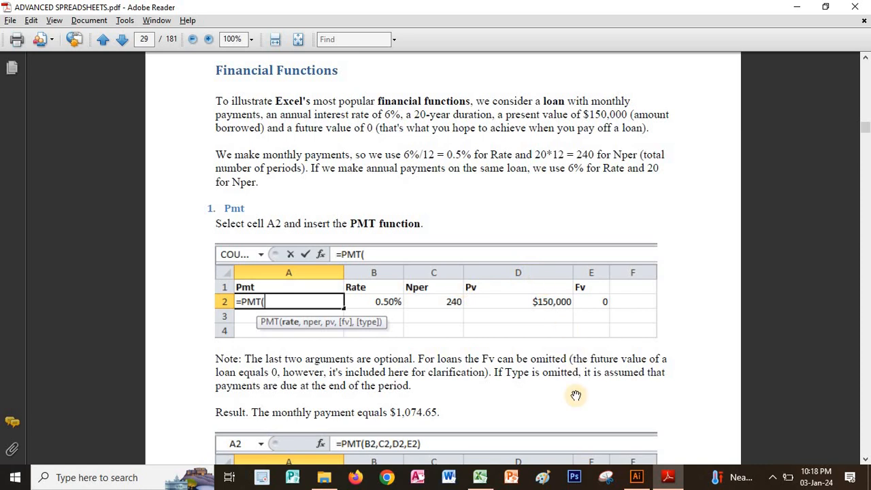
pyautogui.click(480, 478)
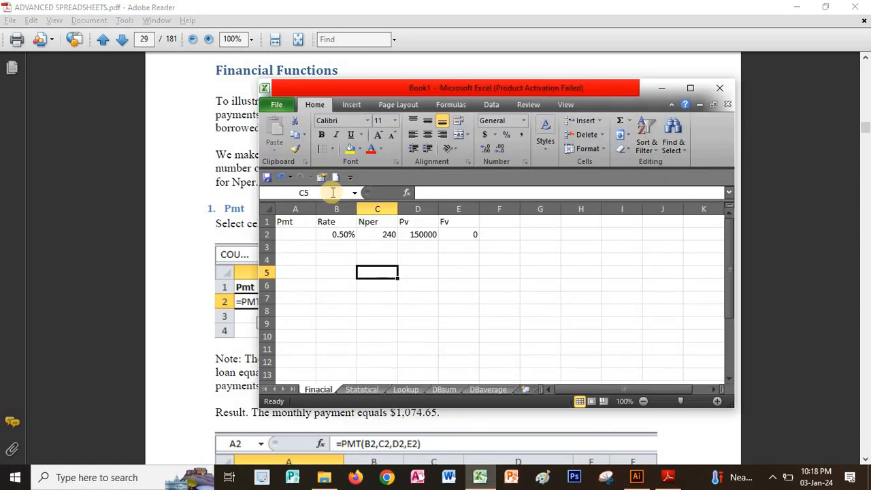
pyautogui.moveTo(496, 92); pyautogui.dragTo(723, 96)
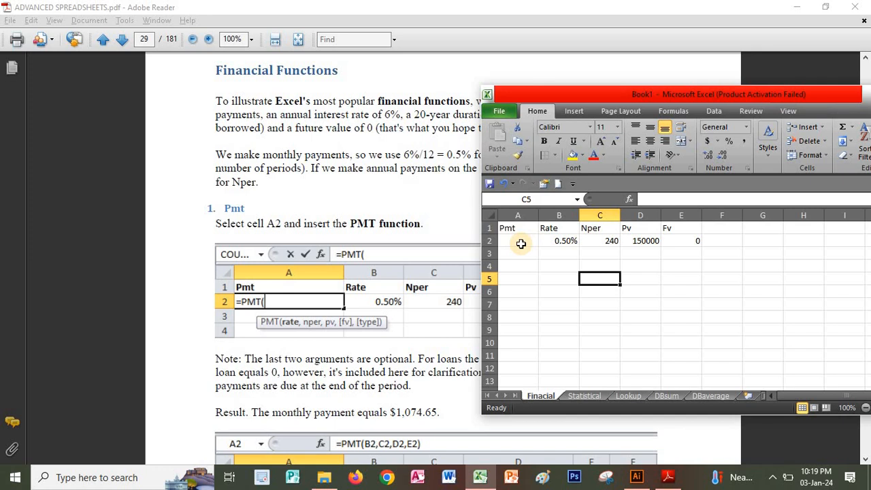
# Start inserting a function into cell A2 under the Pmt heading.
pyautogui.click(524, 241)
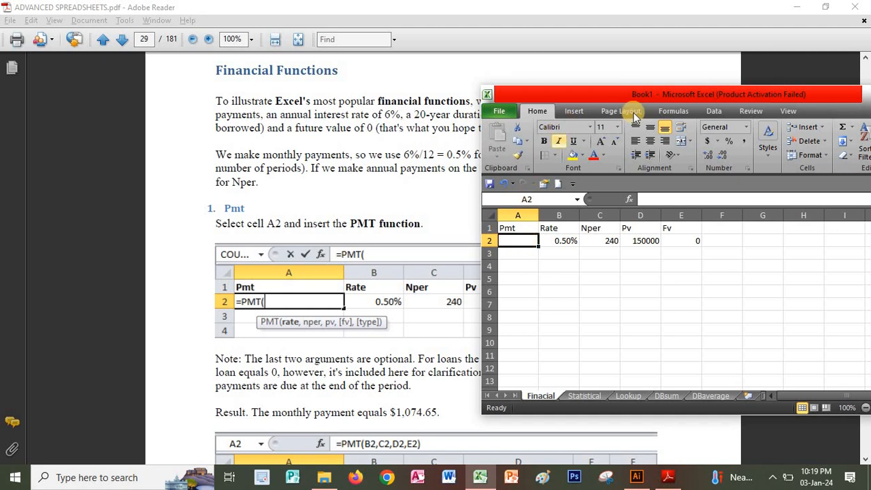
pyautogui.moveTo(597, 94); pyautogui.dragTo(624, 99)
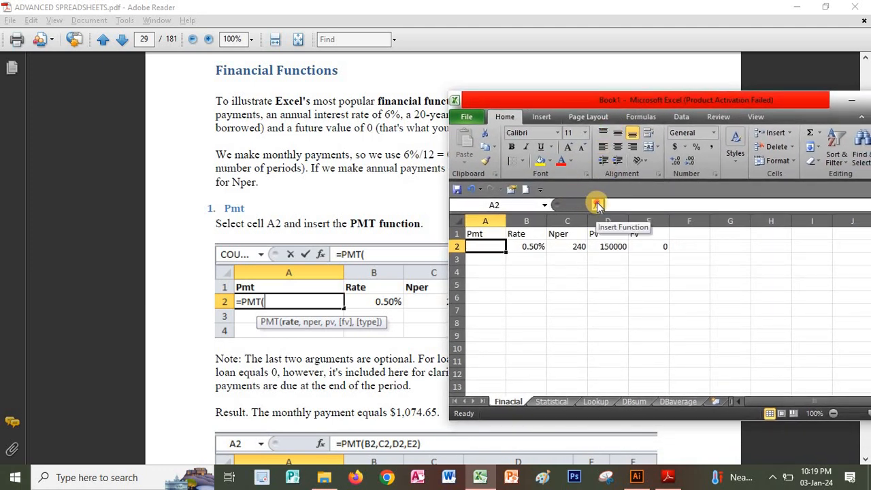
pyautogui.click(596, 202)
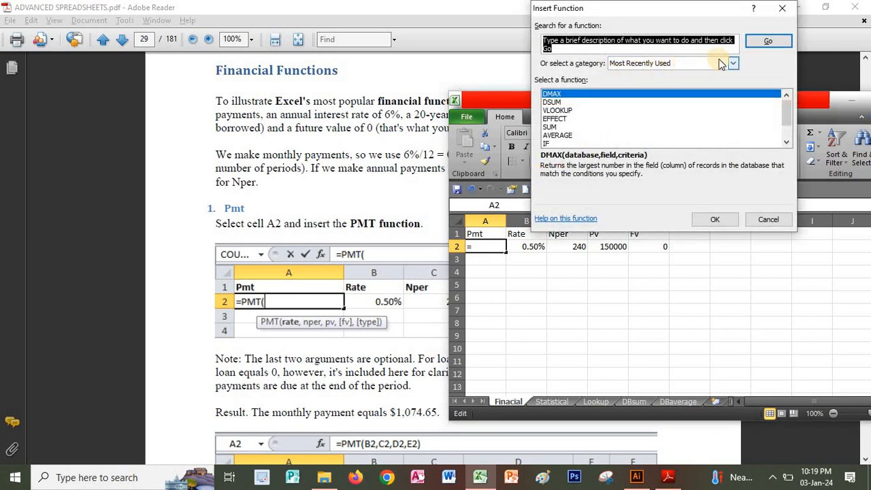
pyautogui.click(733, 63)
pyautogui.click(625, 90)
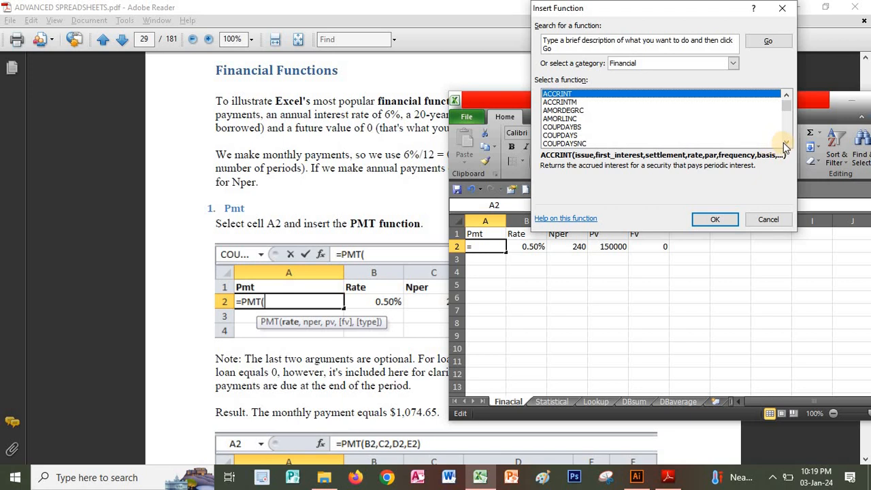
pyautogui.moveTo(786, 144); pyautogui.dragTo(787, 144)
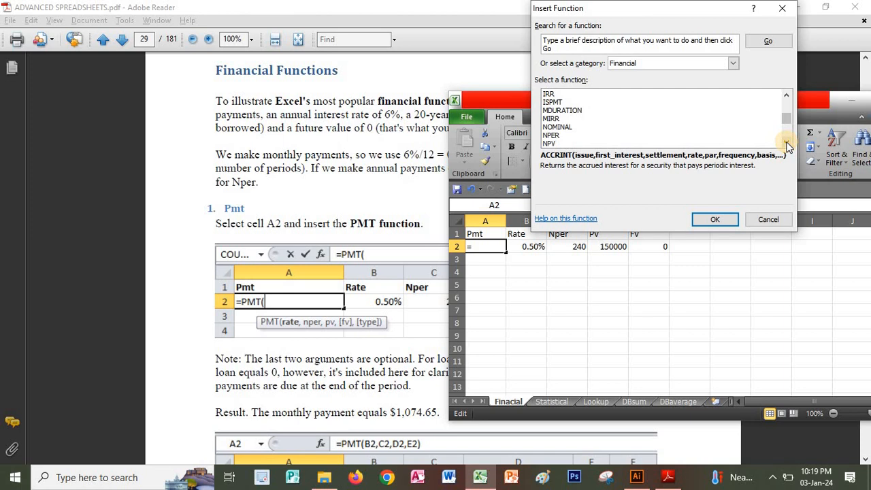
pyautogui.click(786, 144)
pyautogui.moveTo(786, 144); pyautogui.dragTo(786, 144)
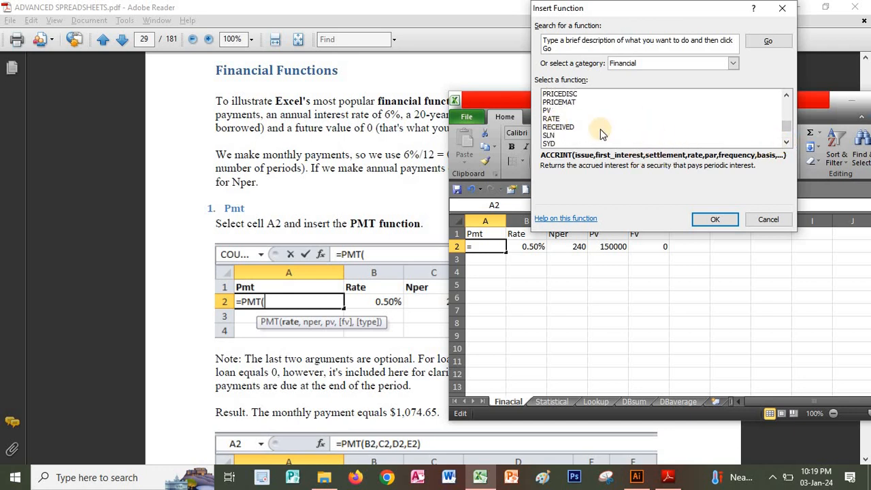
# Search the functions for "pmt" and insert the PMT function into cell A2.
pyautogui.click(571, 47)
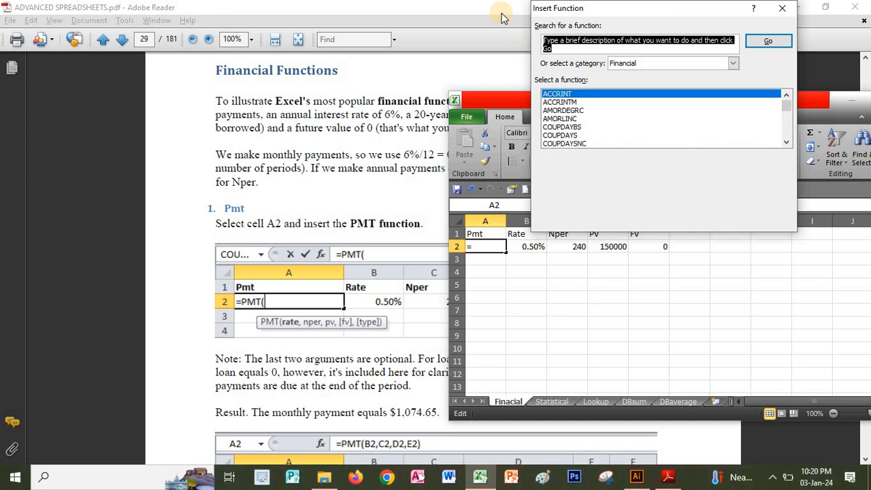
pyautogui.write('pmt')
pyautogui.press('Return')
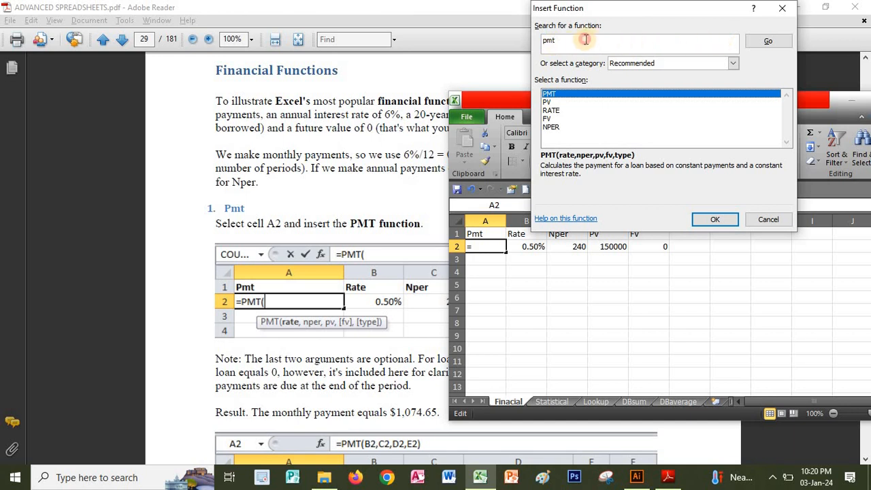
pyautogui.click(555, 39)
pyautogui.moveTo(555, 39); pyautogui.dragTo(533, 37)
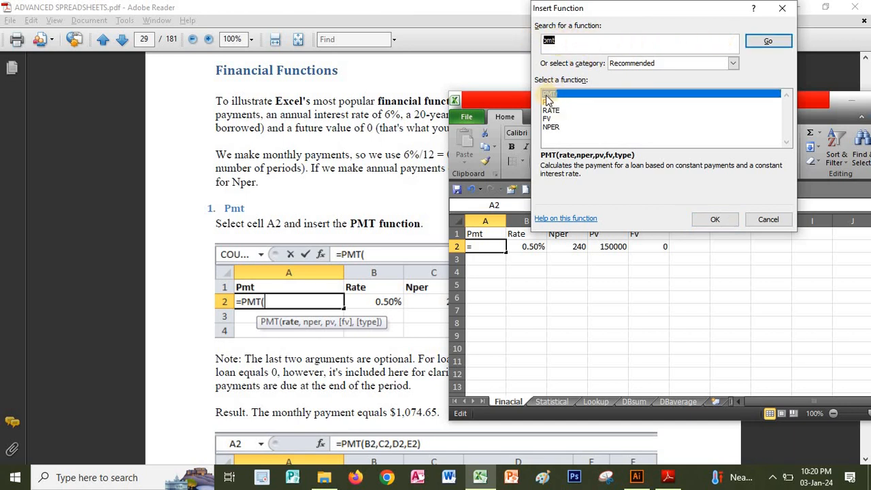
pyautogui.click(714, 219)
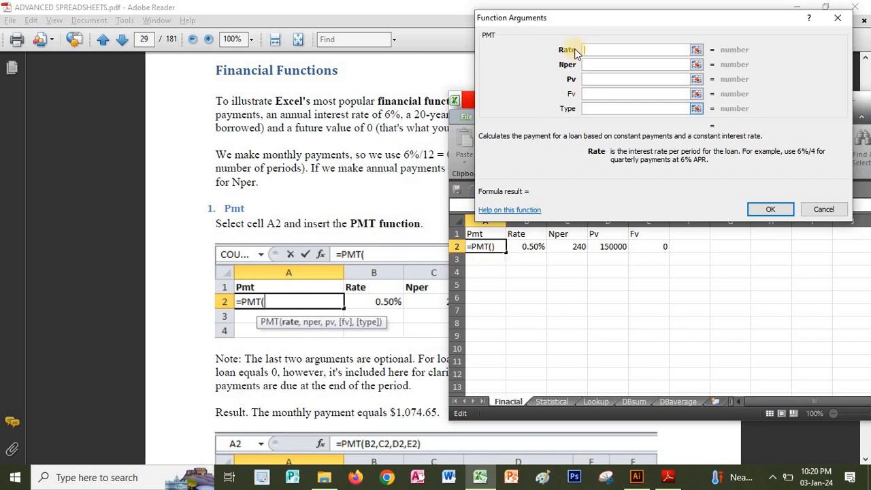
# Set the PMT arguments to Rate B2, Nper C2, Pv D2 and Fv E2, and complete the formula.
pyautogui.click(526, 246)
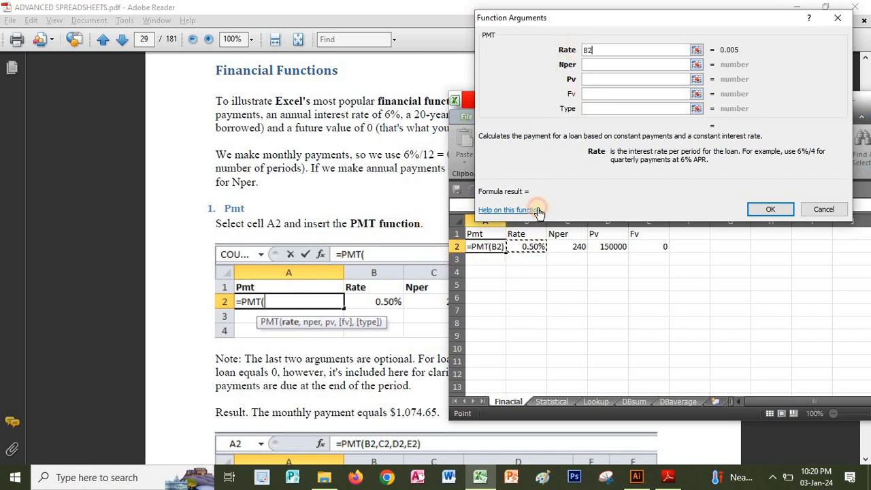
pyautogui.click(589, 66)
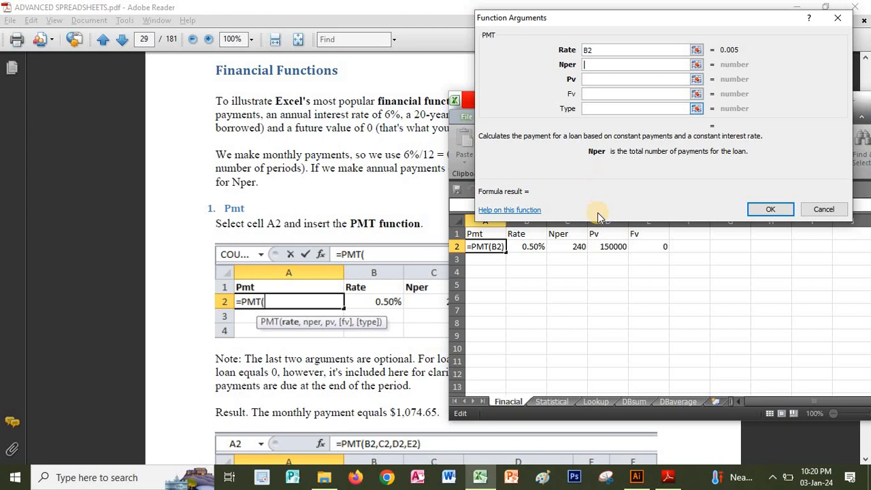
pyautogui.click(570, 245)
pyautogui.click(593, 79)
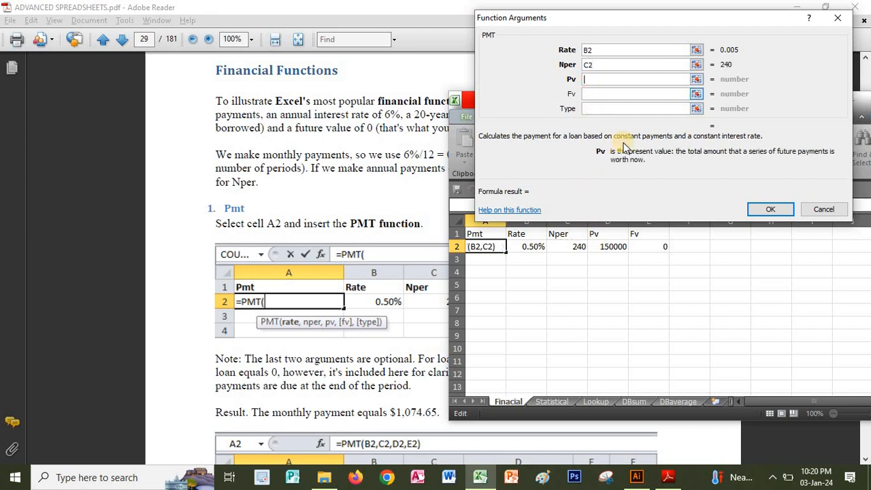
pyautogui.click(613, 247)
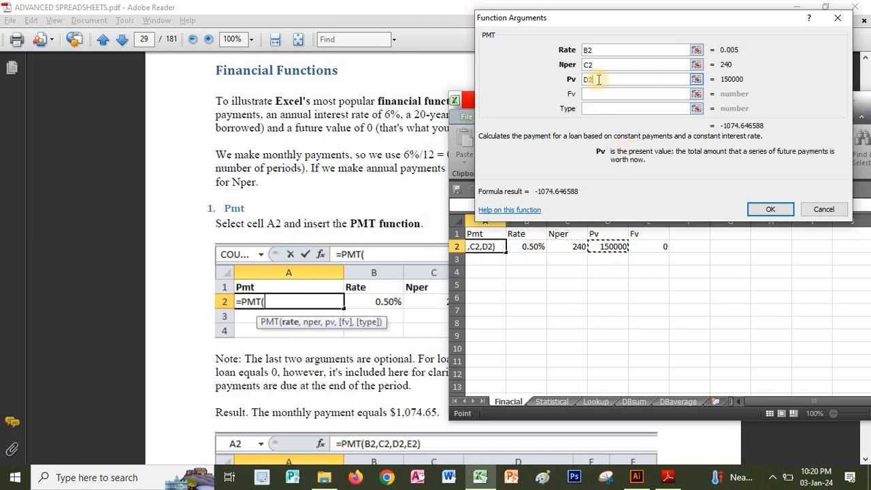
pyautogui.click(592, 94)
pyautogui.click(643, 247)
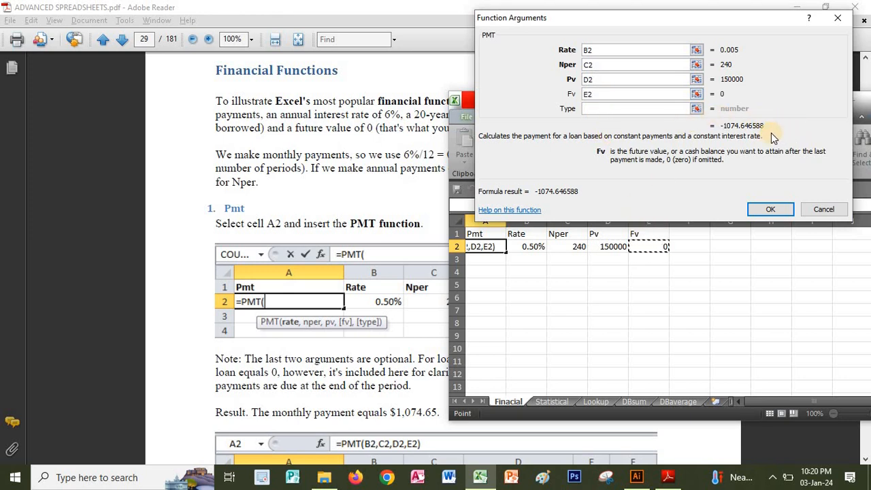
pyautogui.click(770, 209)
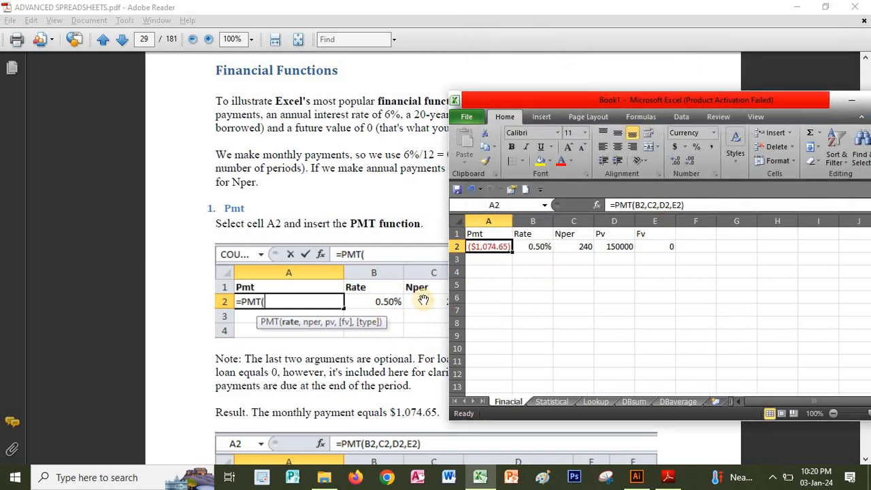
# Return to the PDF and read the PMT result, the tip and the start of the Rate section.
pyautogui.moveTo(574, 103); pyautogui.dragTo(630, 144)
pyautogui.click(414, 367)
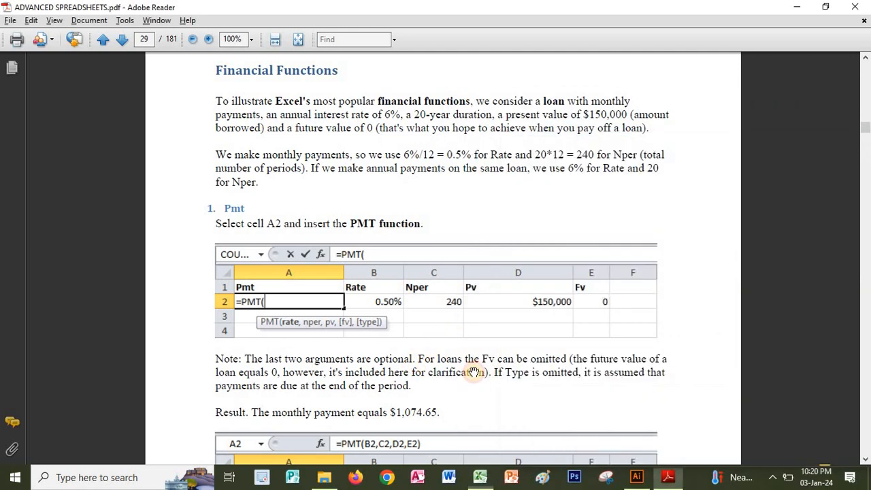
pyautogui.moveTo(509, 369); pyautogui.dragTo(540, 105)
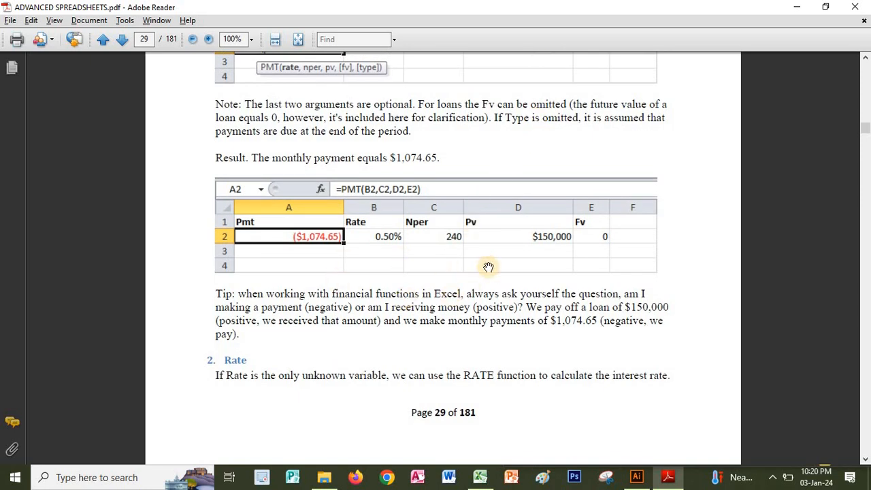
pyautogui.scroll(-2, 421, 296)
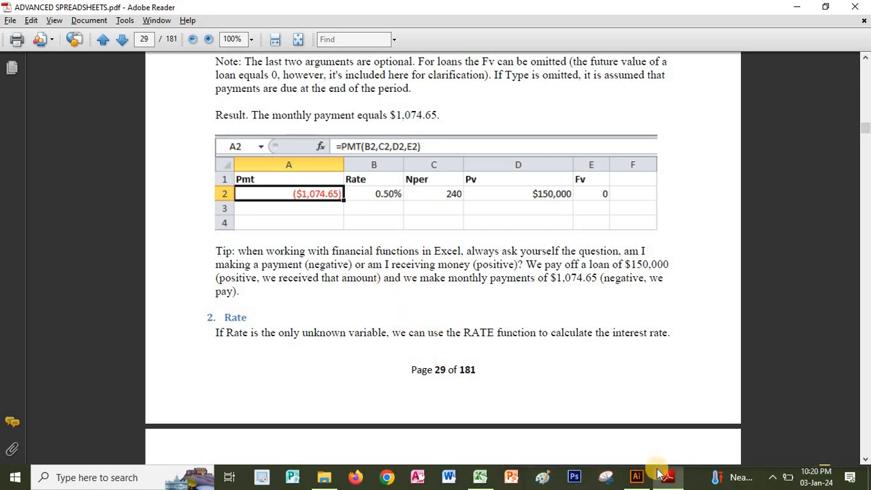
# Switch back to the Excel workbook, search the functions for "rate" and insert the RATE function into cell B3.
pyautogui.click(487, 480)
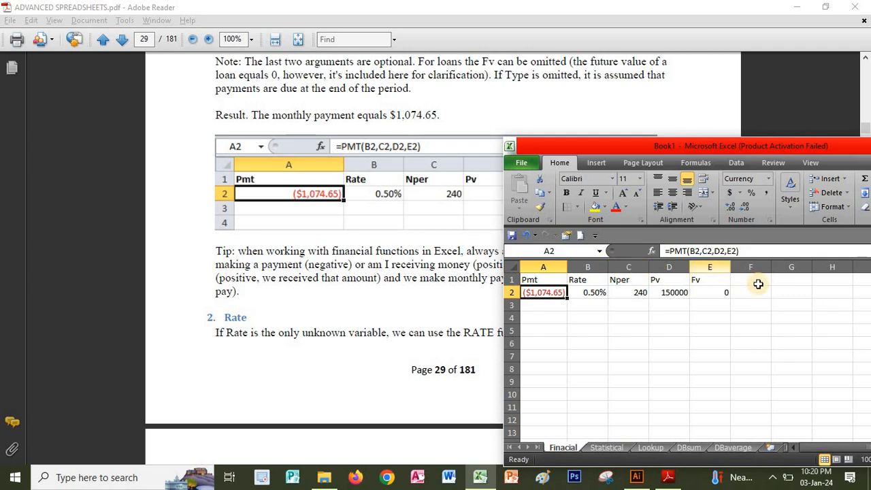
pyautogui.click(585, 315)
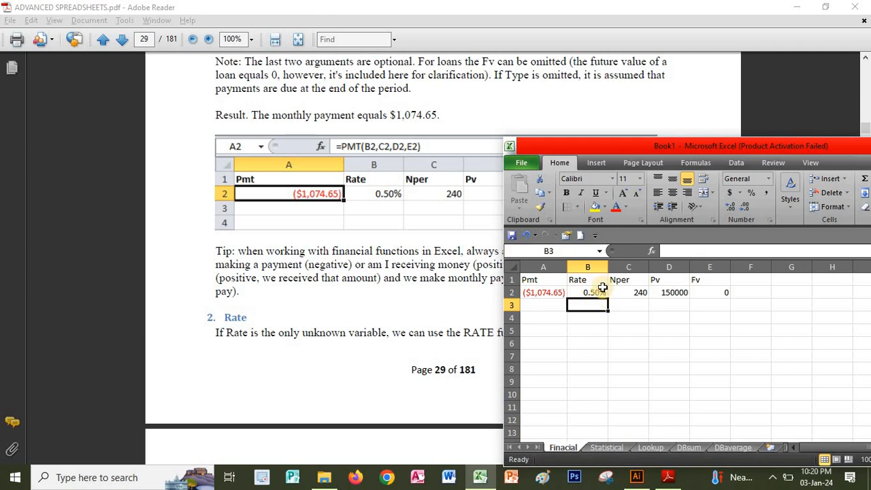
pyautogui.click(653, 251)
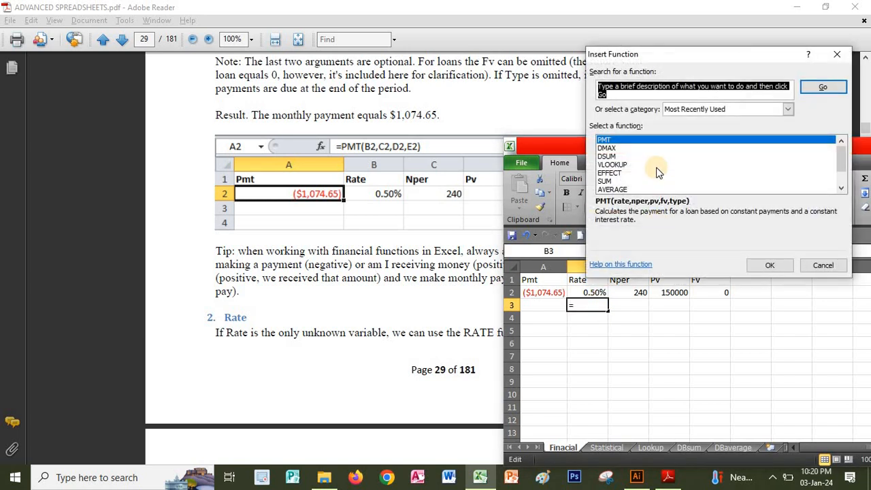
pyautogui.write('rate')
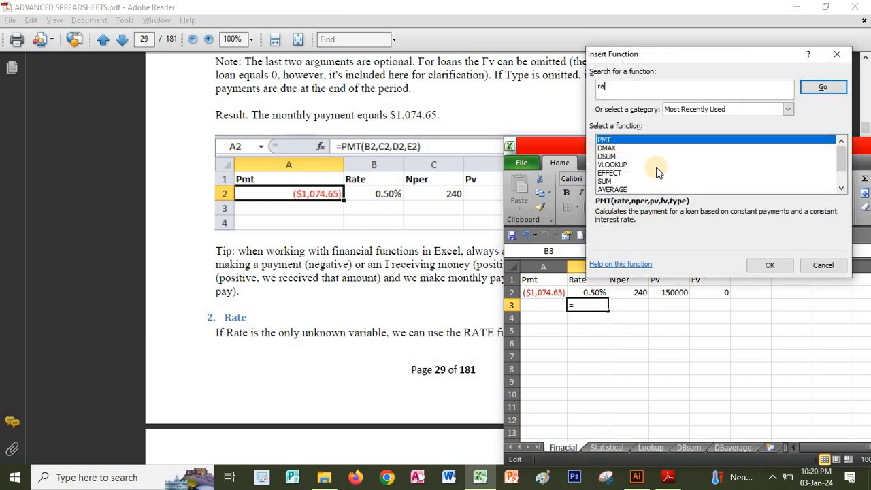
pyautogui.click(823, 86)
pyautogui.click(775, 264)
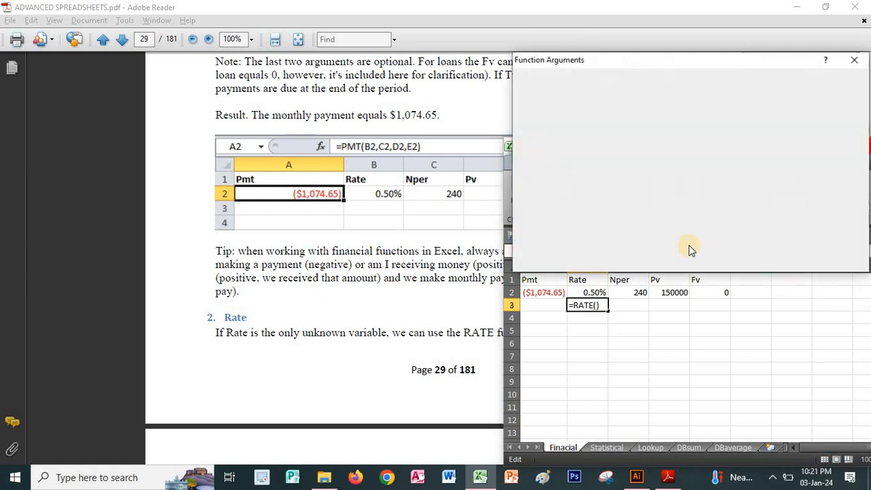
# Set the RATE arguments to Nper C2, Pmt A2, Pv D2 and Fv E2, and complete the formula.
pyautogui.click(629, 292)
pyautogui.click(591, 106)
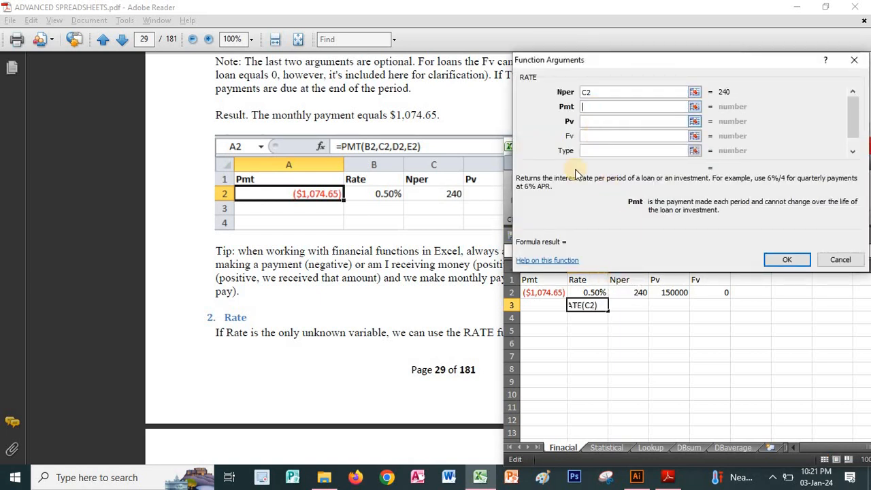
pyautogui.click(549, 294)
pyautogui.click(597, 121)
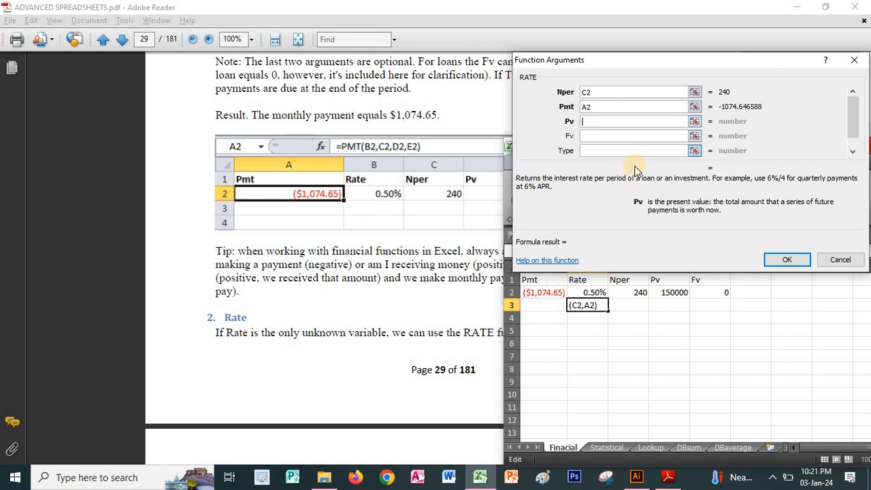
pyautogui.click(668, 294)
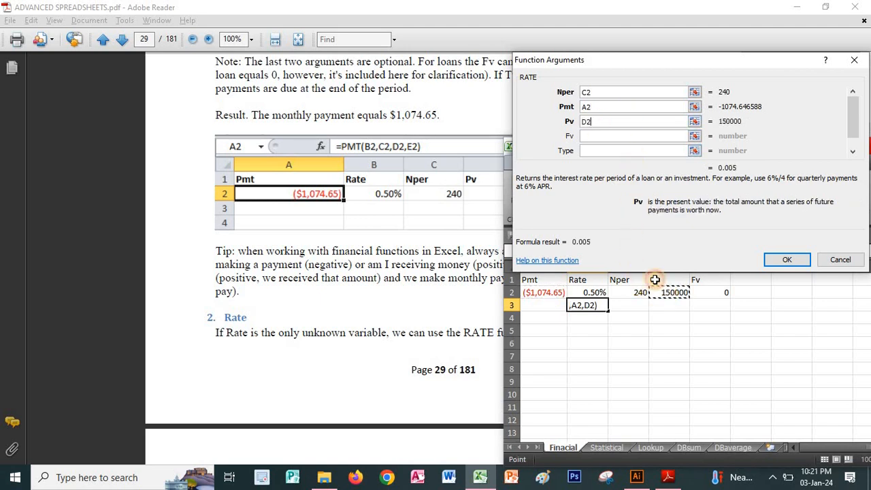
pyautogui.click(595, 136)
pyautogui.click(709, 292)
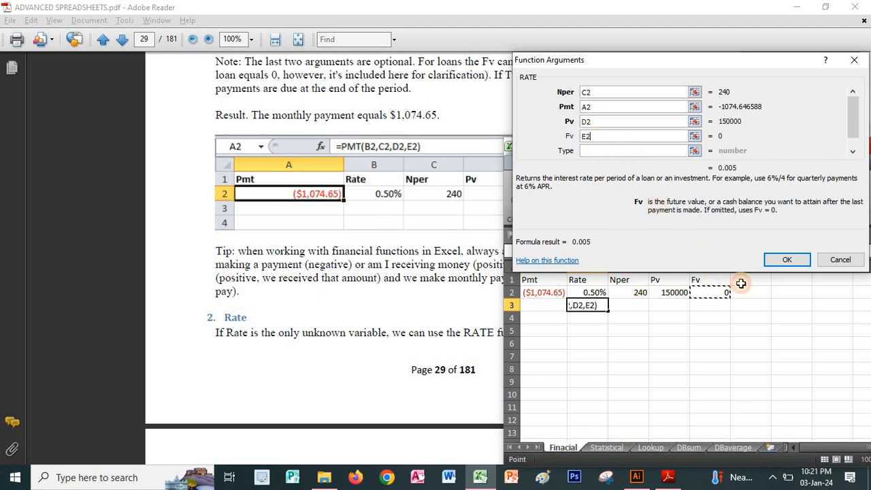
pyautogui.click(783, 259)
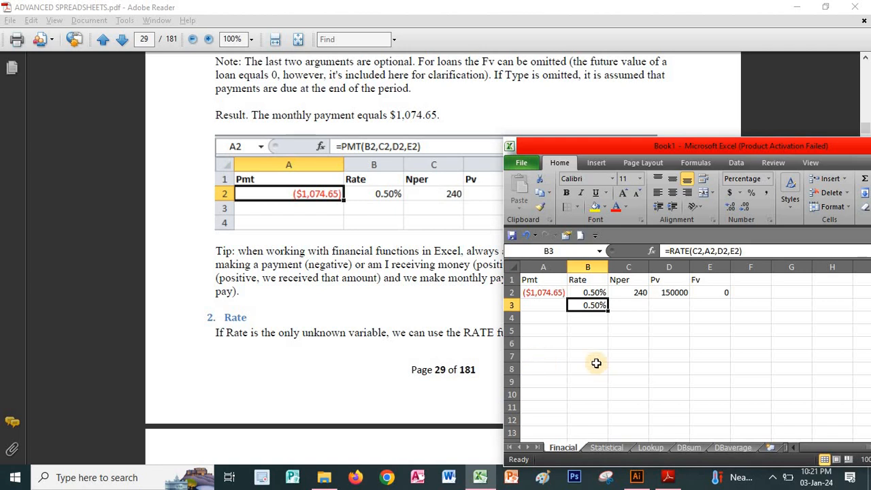
# Search the functions for "nper" and insert the NPER function into cell C3.
pyautogui.click(640, 307)
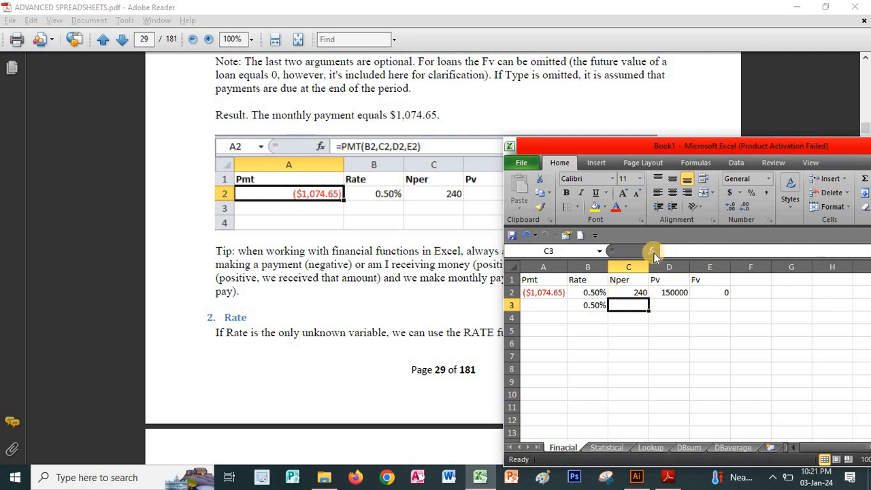
pyautogui.click(652, 251)
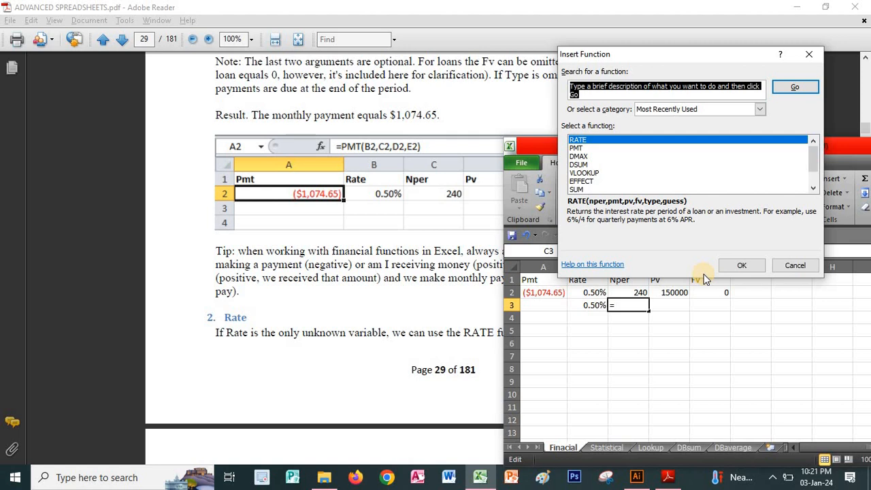
pyautogui.write('nper')
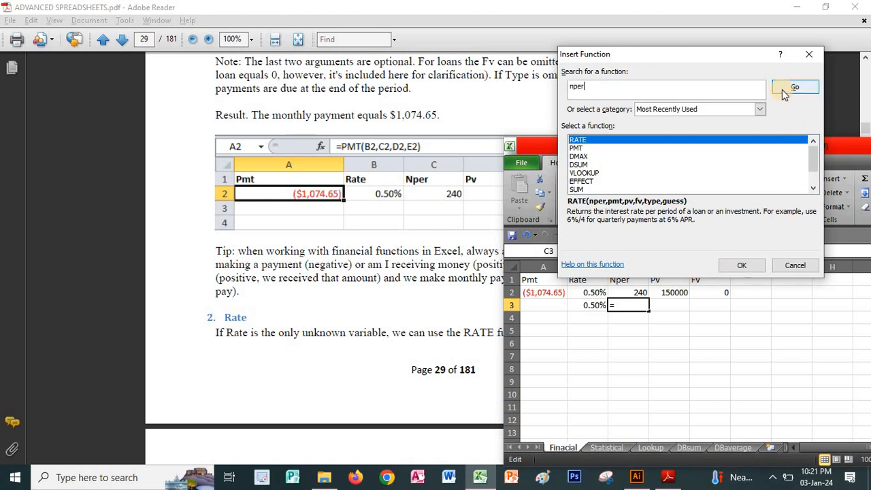
pyautogui.click(781, 89)
pyautogui.click(729, 266)
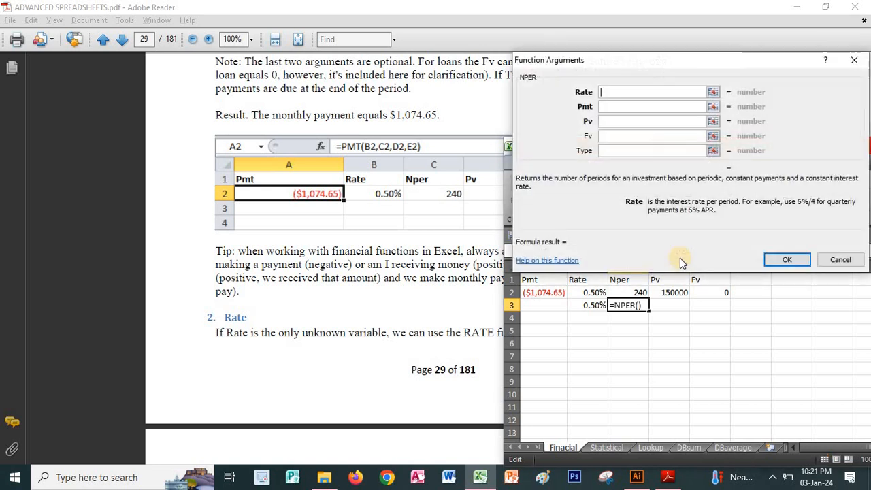
# Set the NPER arguments to Rate B2, Pmt A2, Pv D2 and Fv E2, and complete the formula.
pyautogui.click(587, 294)
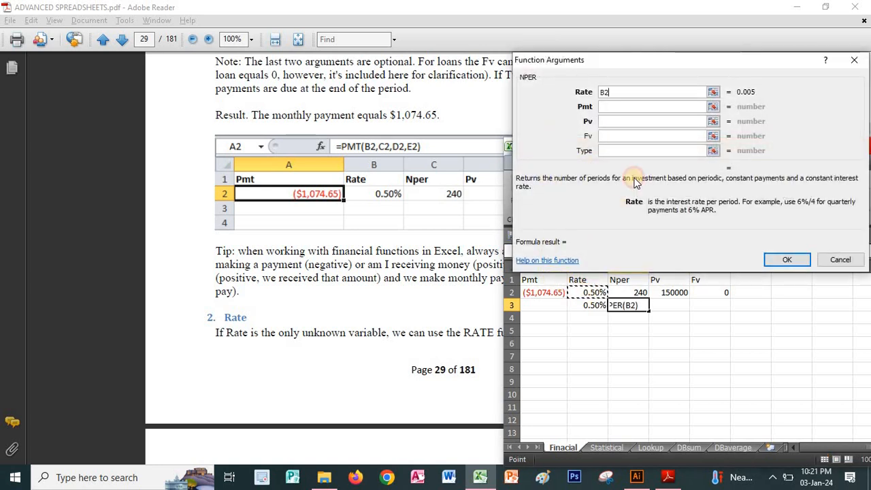
pyautogui.click(613, 106)
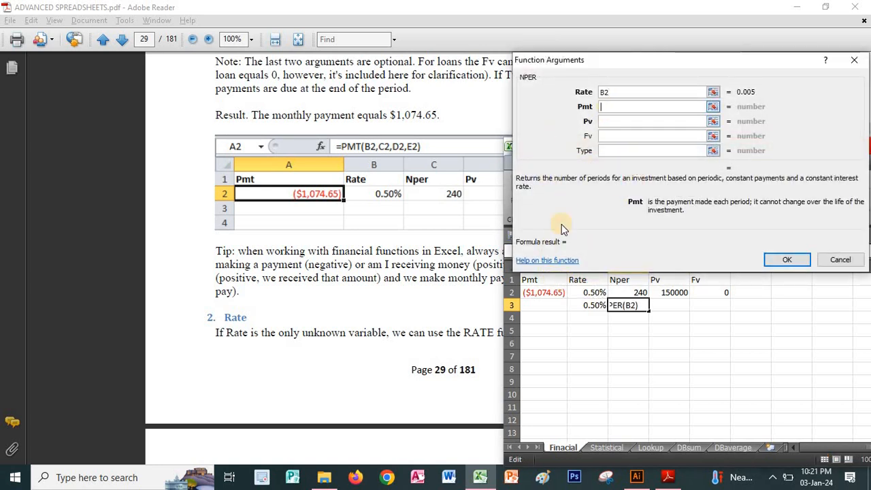
pyautogui.click(558, 289)
pyautogui.click(619, 123)
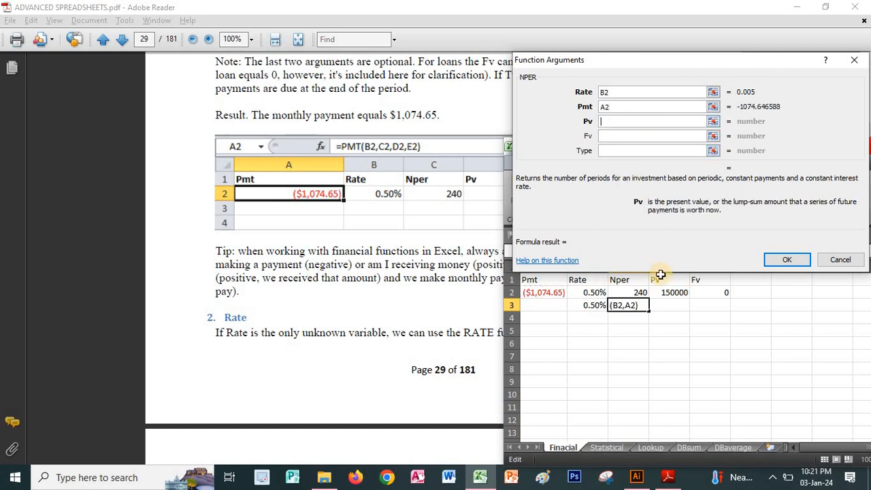
pyautogui.click(660, 294)
pyautogui.click(612, 136)
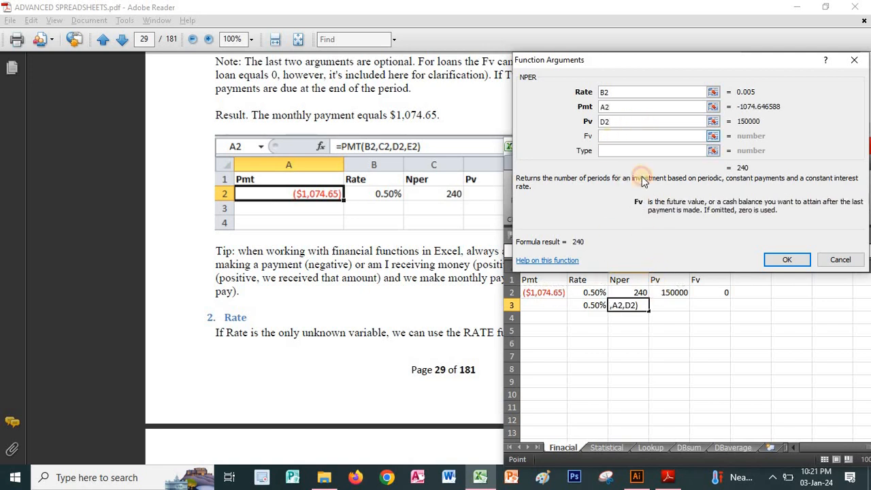
pyautogui.click(702, 294)
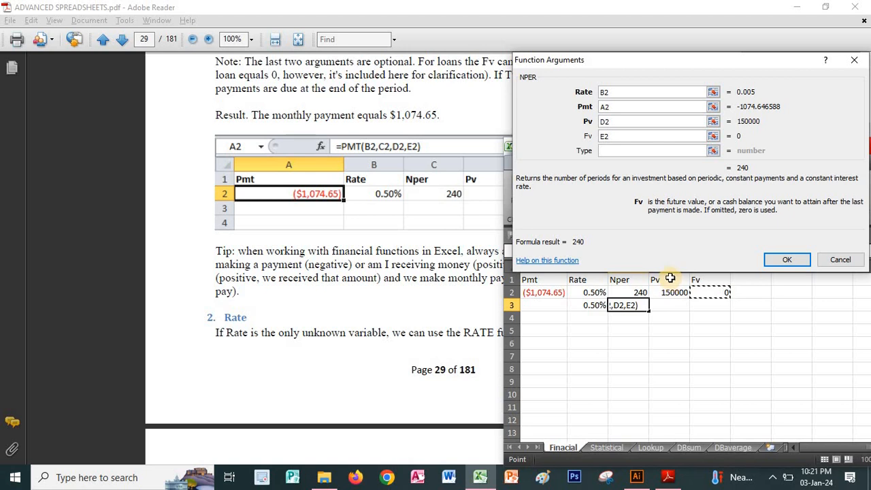
pyautogui.click(786, 259)
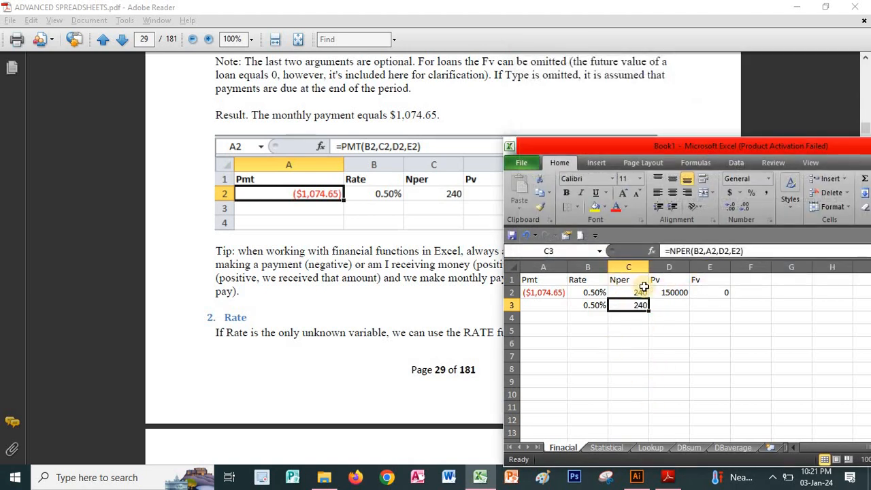
# Search the functions for "pv" and insert the PV function into cell D3.
pyautogui.click(668, 307)
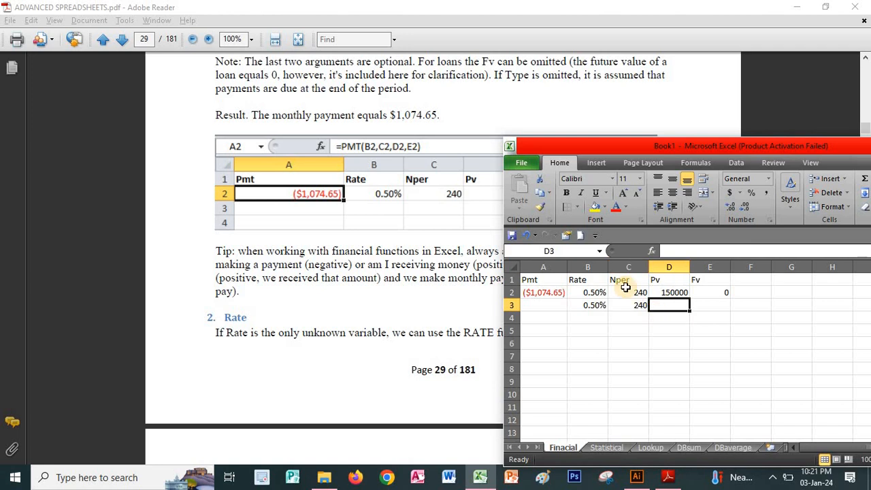
pyautogui.click(652, 252)
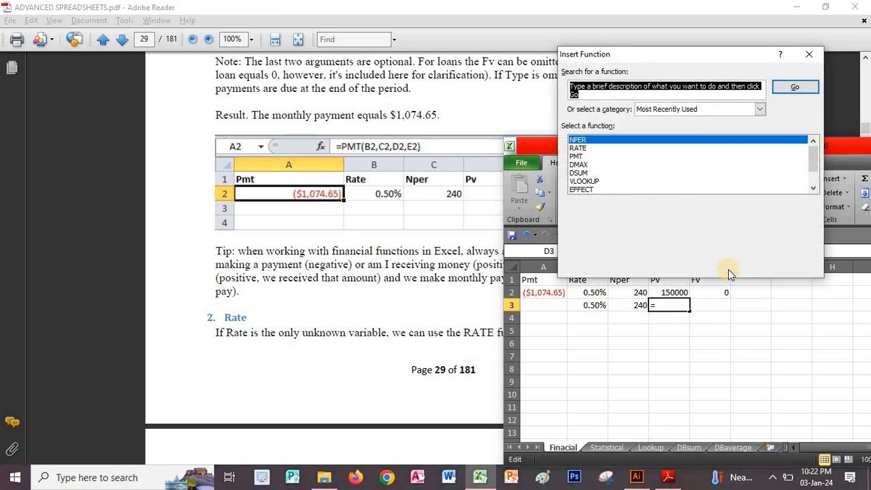
pyautogui.write('pv')
pyautogui.press('Return')
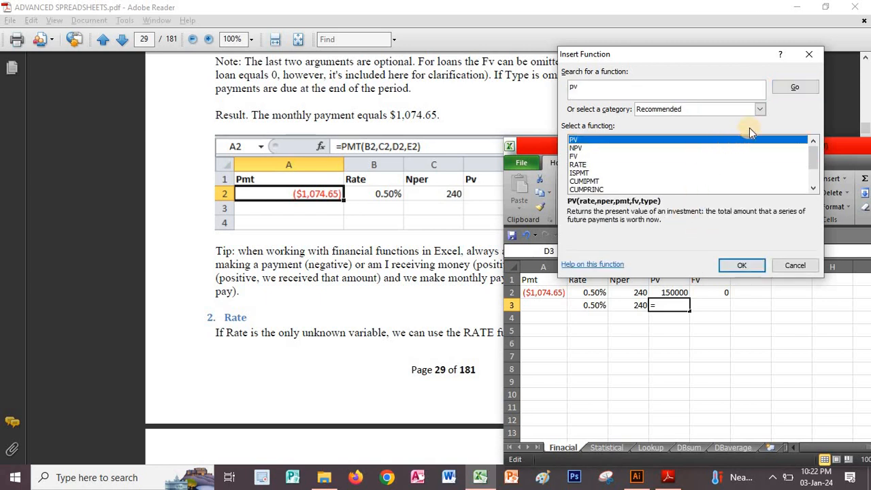
pyautogui.click(741, 264)
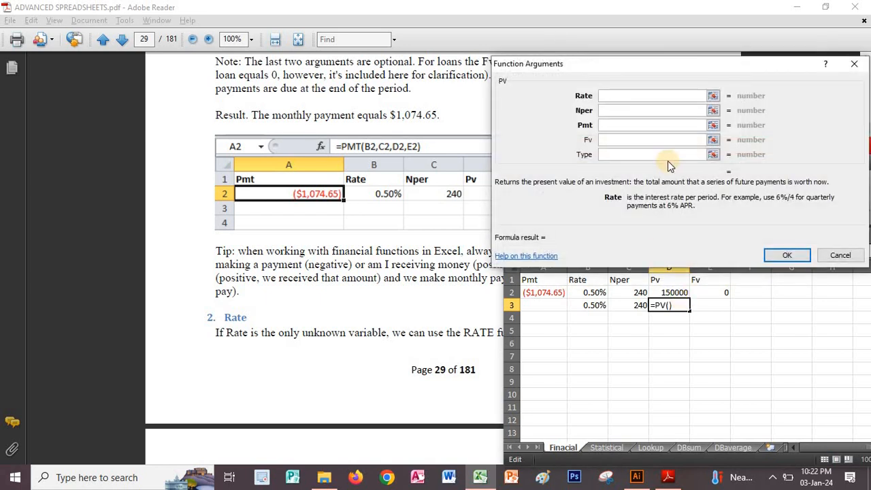
# Set the PV arguments to Rate B2, Nper C2, Pmt A2 and Fv E2, and complete the formula.
pyautogui.click(592, 292)
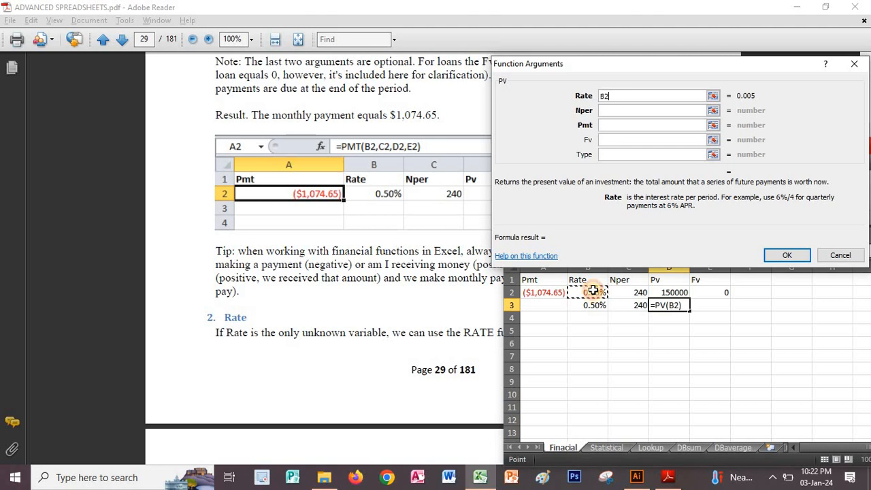
pyautogui.click(603, 111)
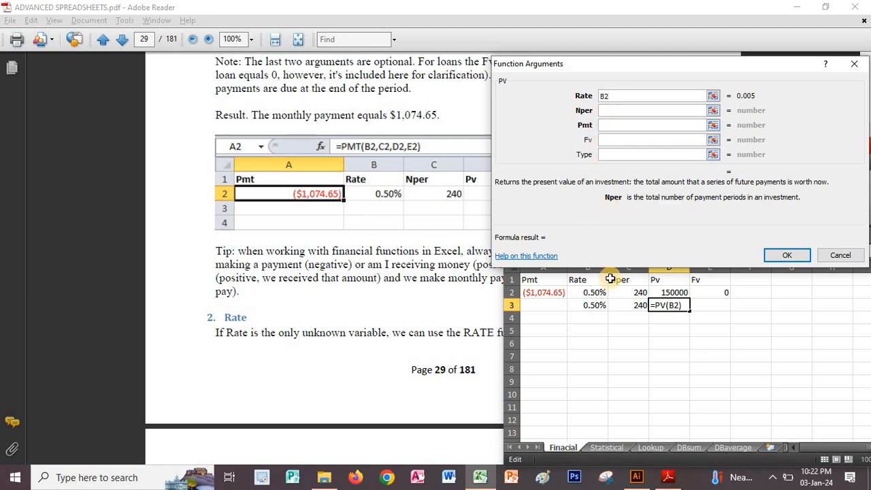
pyautogui.click(630, 292)
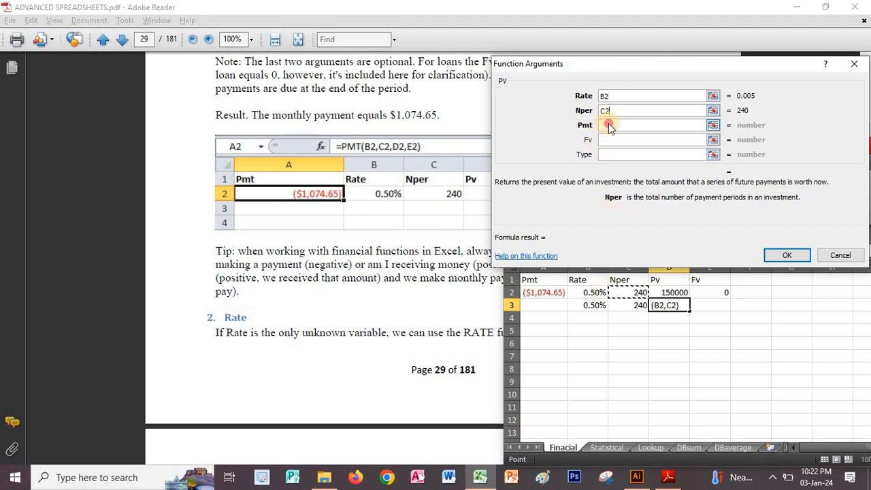
pyautogui.click(608, 125)
pyautogui.click(544, 292)
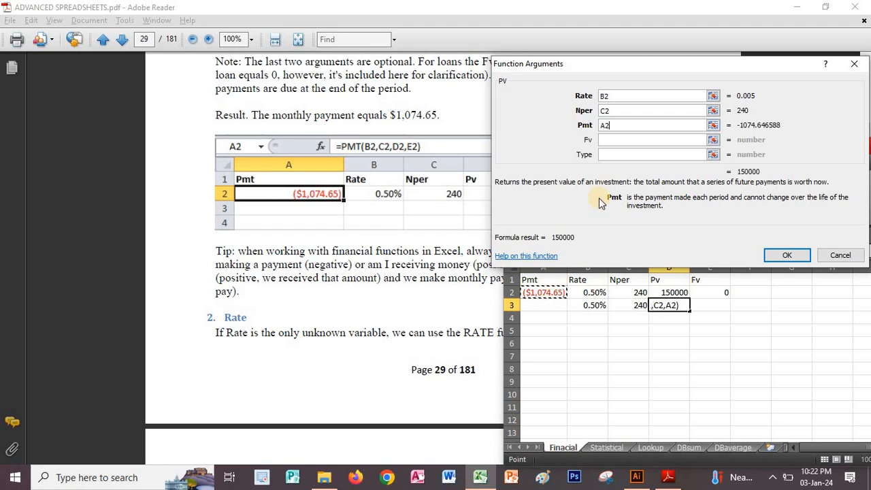
pyautogui.click(614, 139)
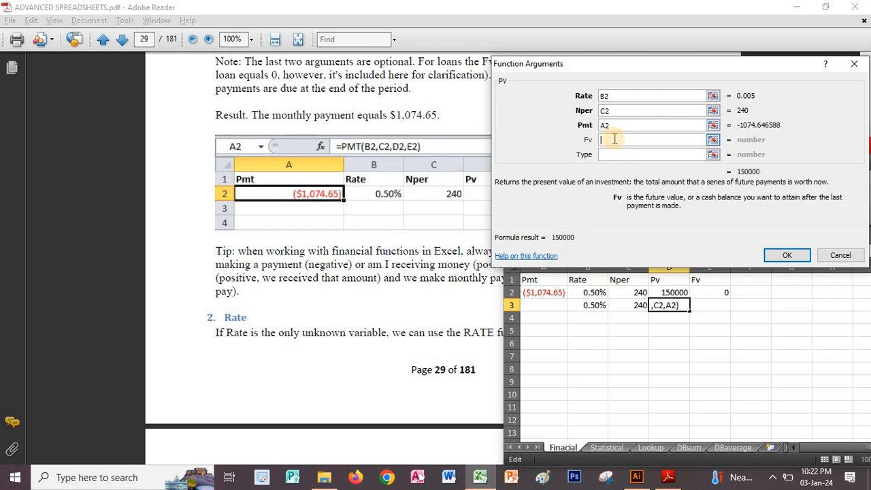
pyautogui.click(711, 292)
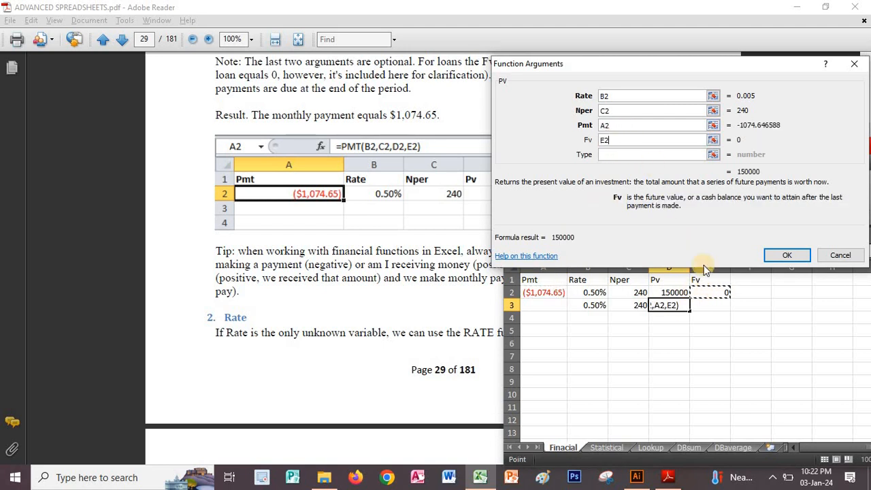
pyautogui.click(784, 254)
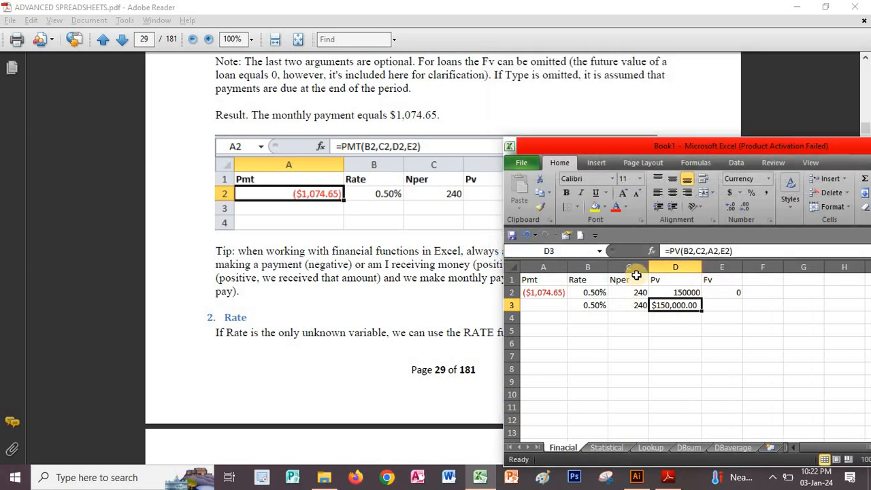
# Search the functions for "fv" and insert the FV function into cell E3.
pyautogui.click(720, 304)
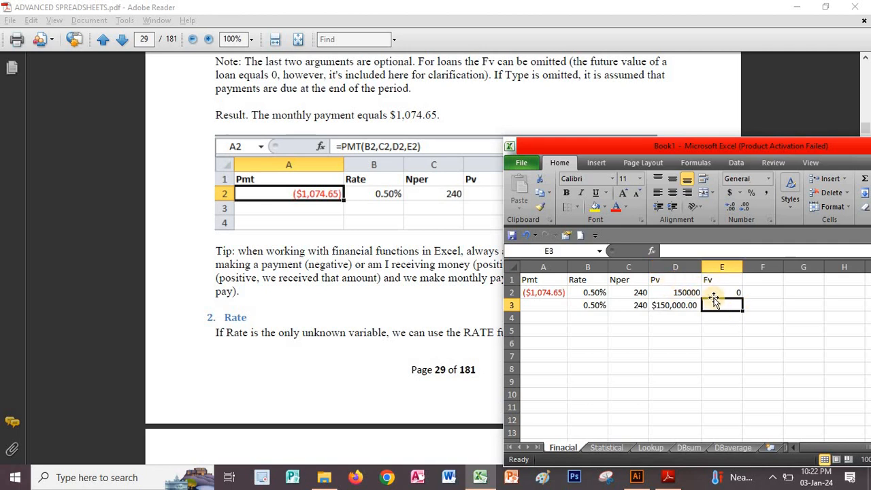
pyautogui.hotkey('shift', 'F3')
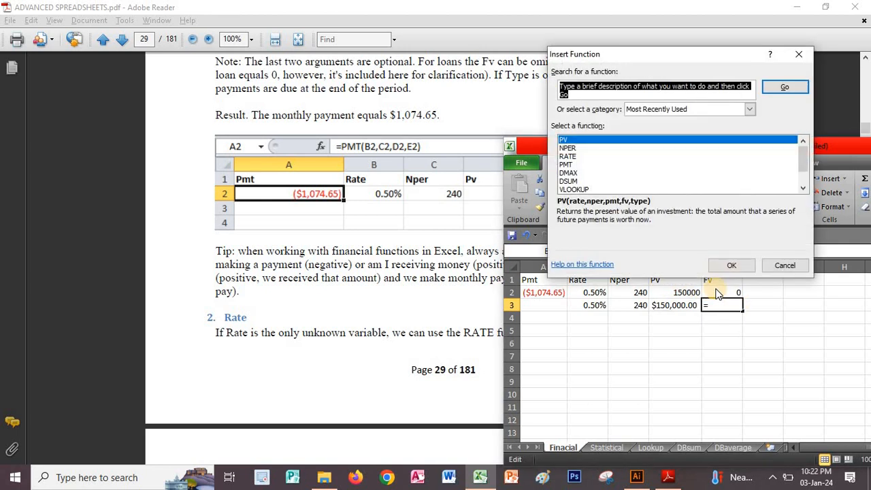
pyautogui.write('f')
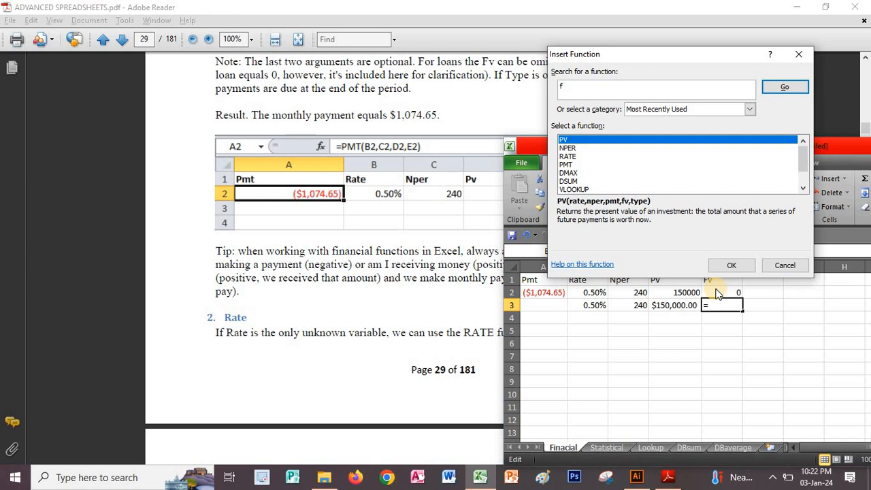
pyautogui.write('v')
pyautogui.click(770, 90)
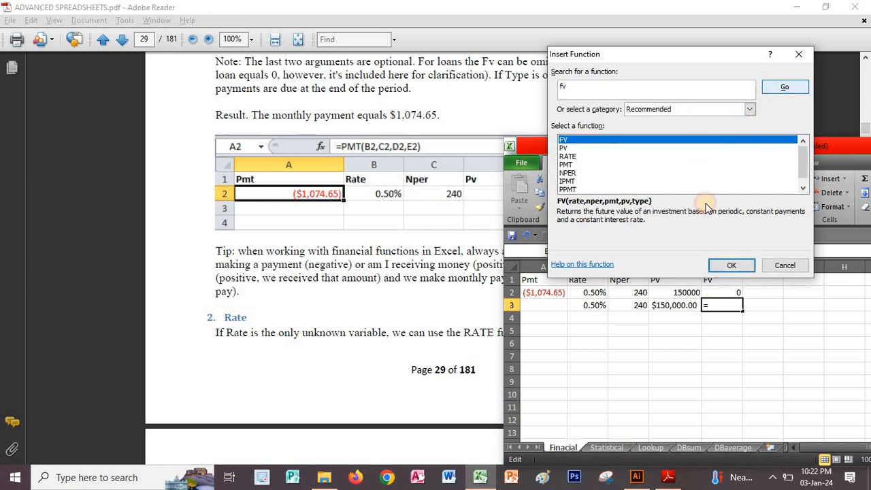
pyautogui.click(726, 265)
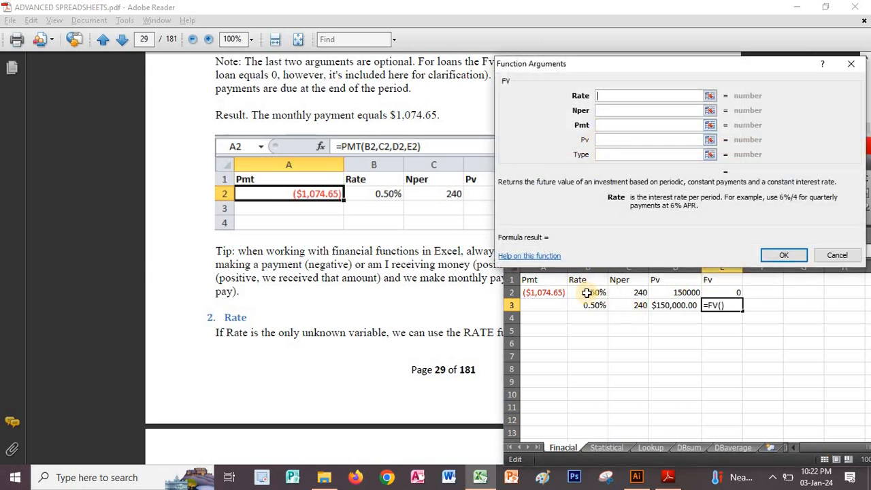
# Set the FV arguments to Rate B2, Nper C2, Pmt A2 and Pv D2, and complete the formula.
pyautogui.click(589, 293)
pyautogui.click(603, 111)
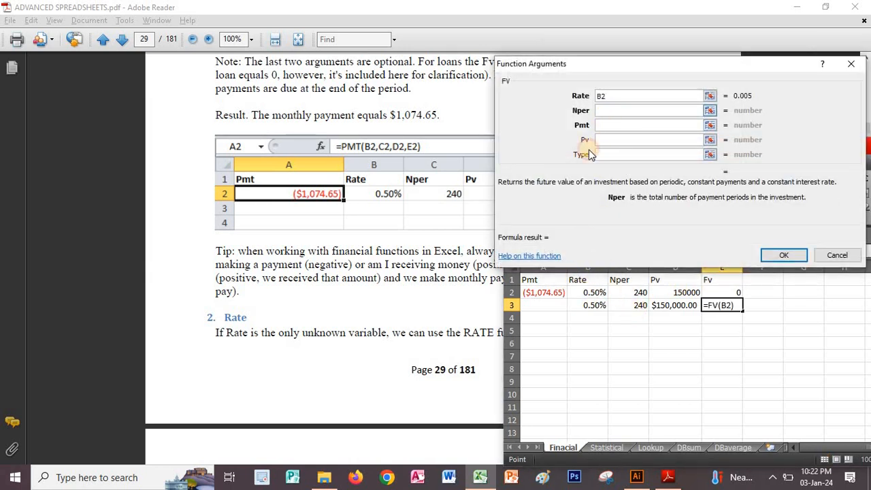
pyautogui.click(633, 293)
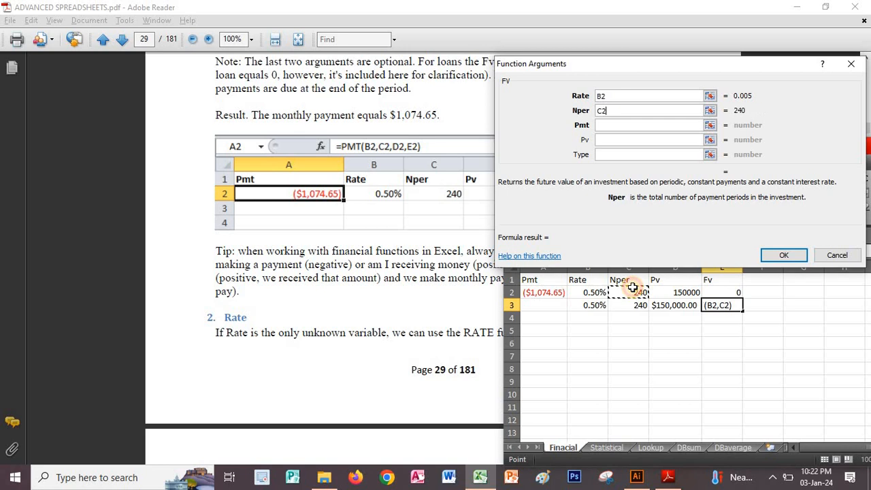
pyautogui.click(608, 128)
pyautogui.click(547, 292)
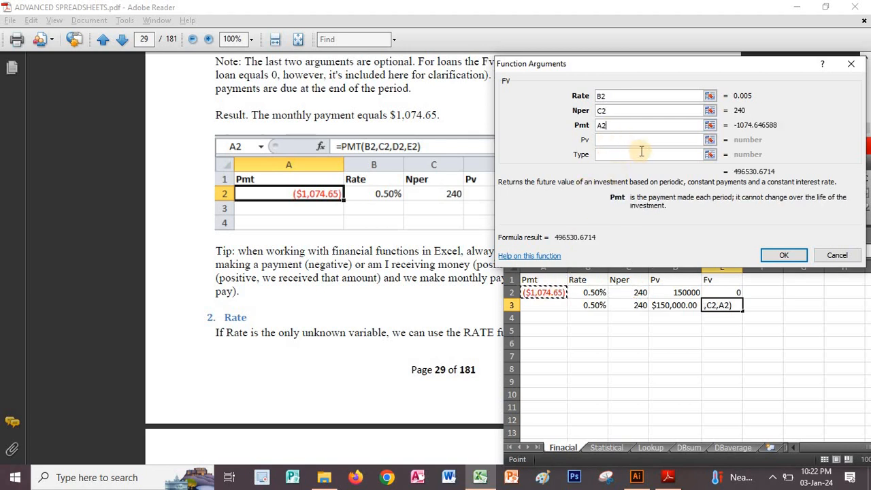
pyautogui.click(628, 140)
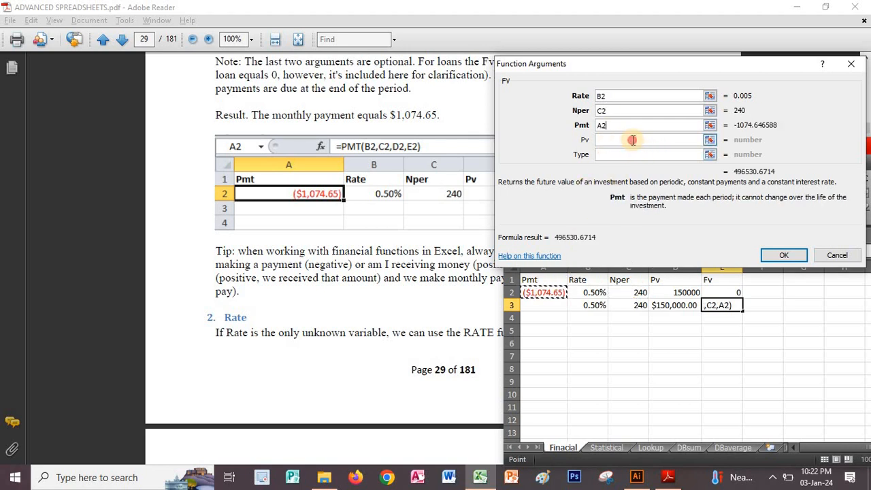
pyautogui.click(680, 291)
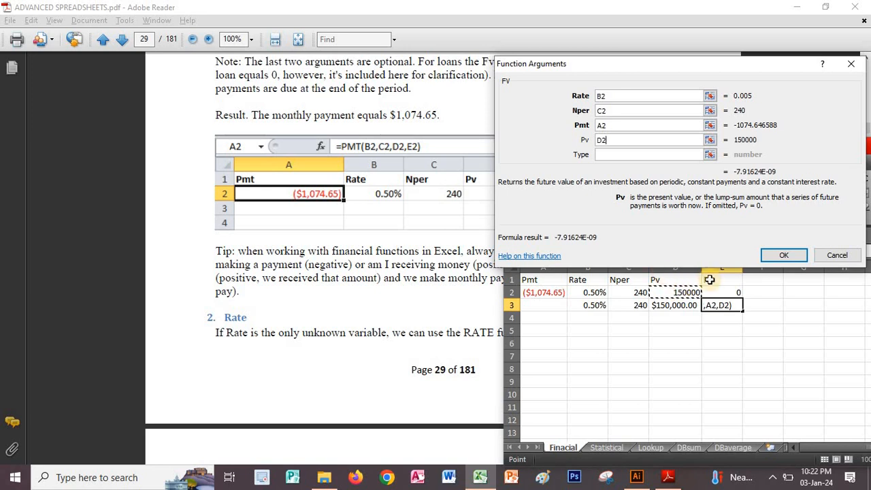
pyautogui.click(783, 257)
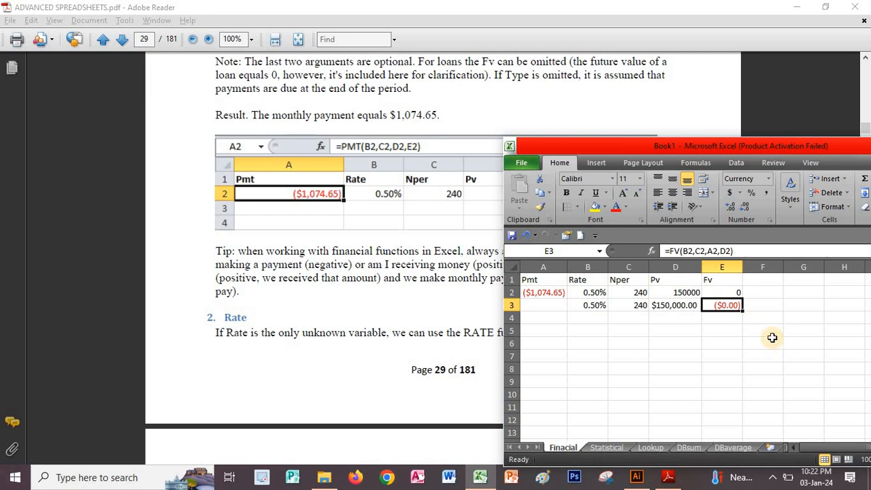
# Switch to the PDF in Adobe Reader and review the Pmt section's instructions, note and result on page 29.
pyautogui.click(378, 273)
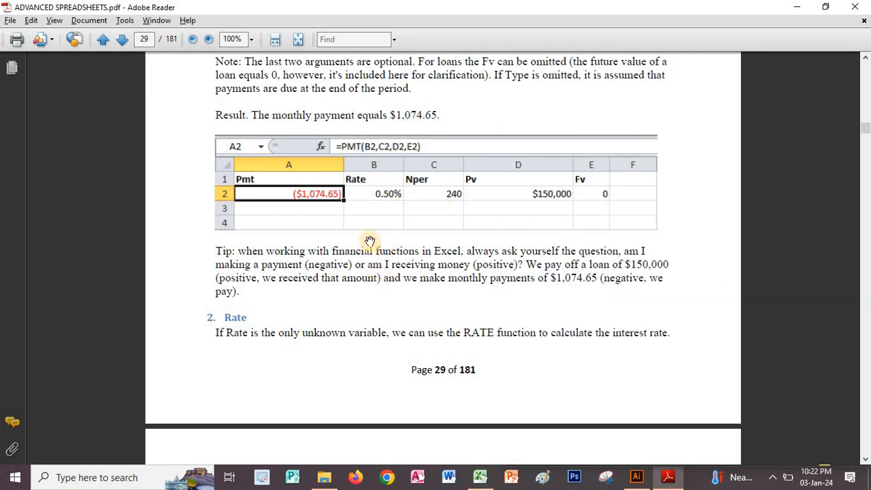
pyautogui.scroll(5, 459, 156)
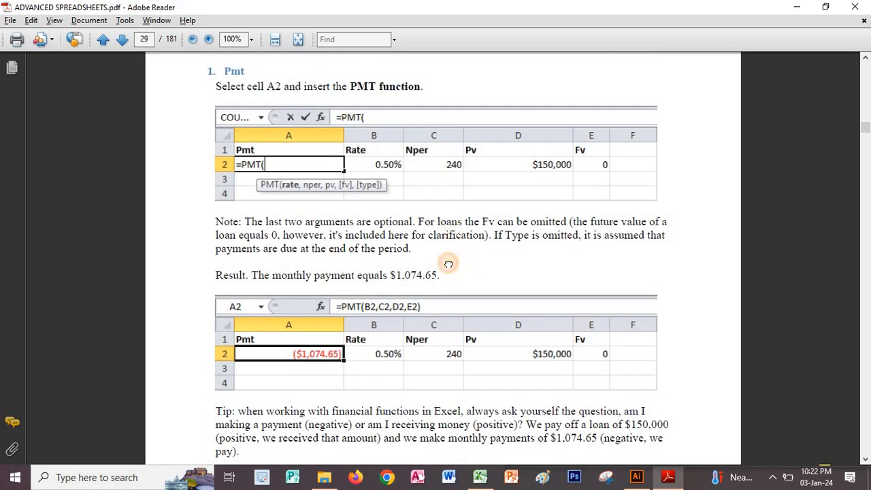
pyautogui.scroll(1, 449, 264)
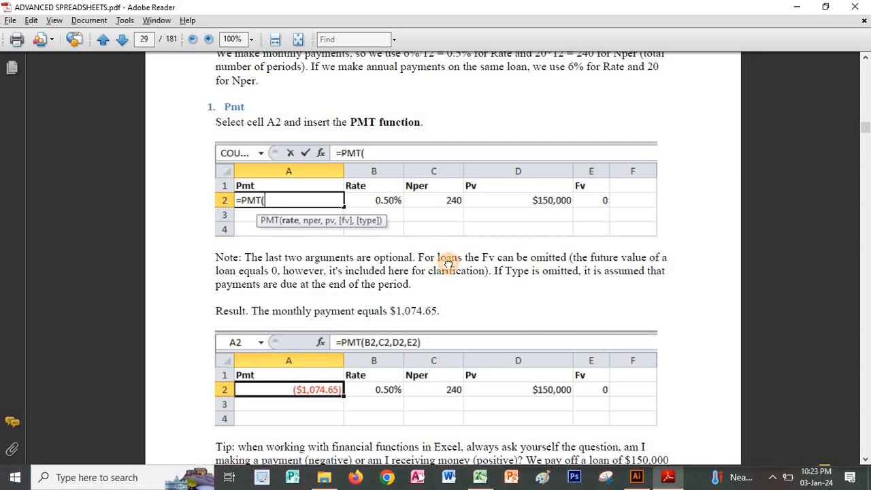
# Review the Pmt, Rate and Nper sections on pages 29 and 30, and return to the Financial Functions introduction.
pyautogui.scroll(1, 437, 293)
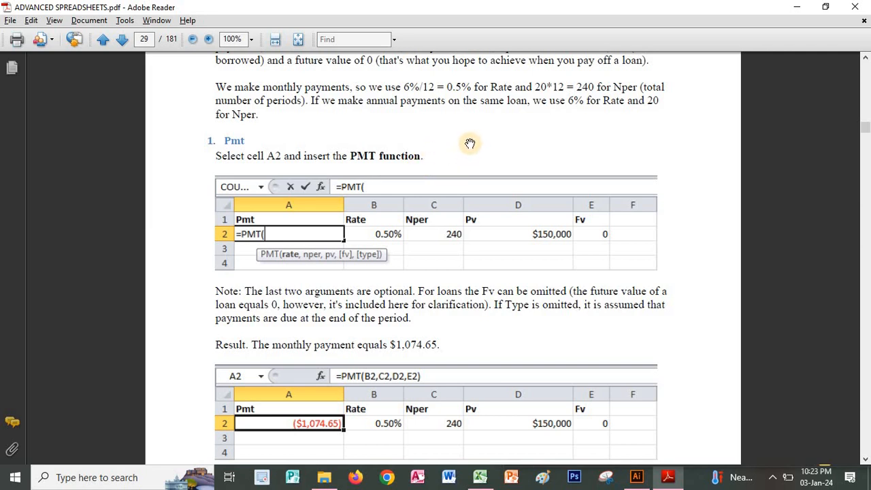
pyautogui.scroll(-3, 432, 192)
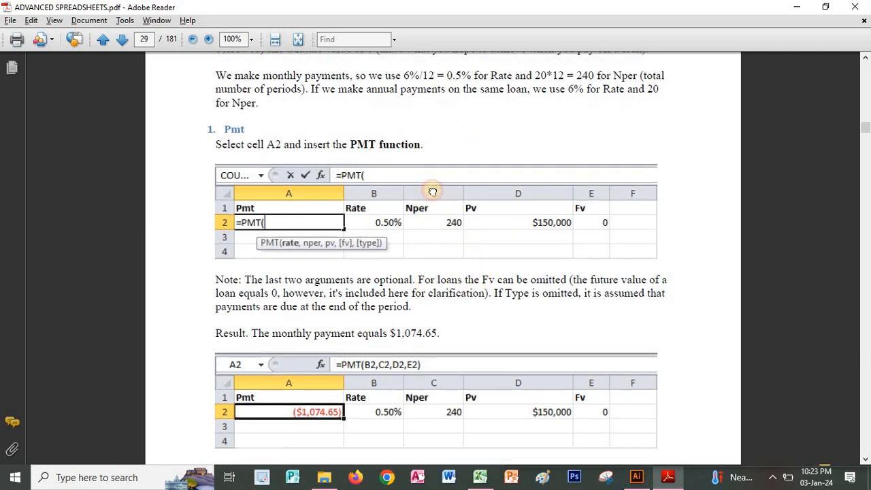
pyautogui.scroll(-5, 432, 192)
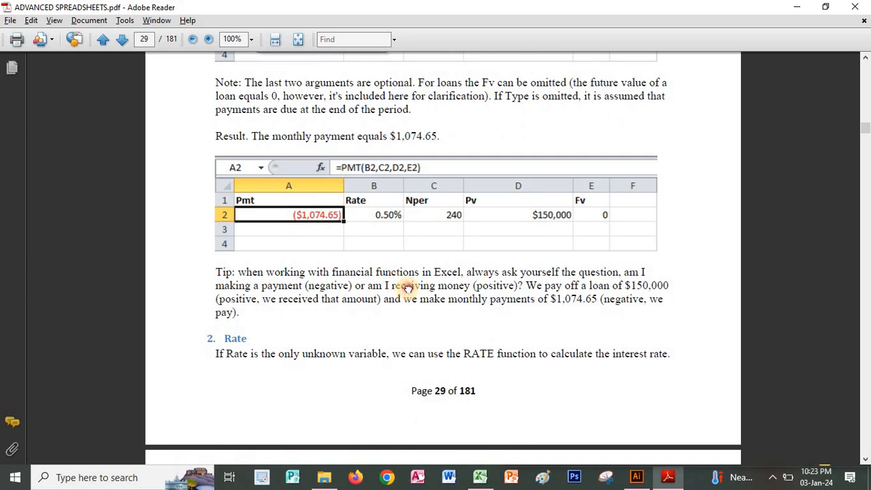
pyautogui.scroll(-4, 407, 287)
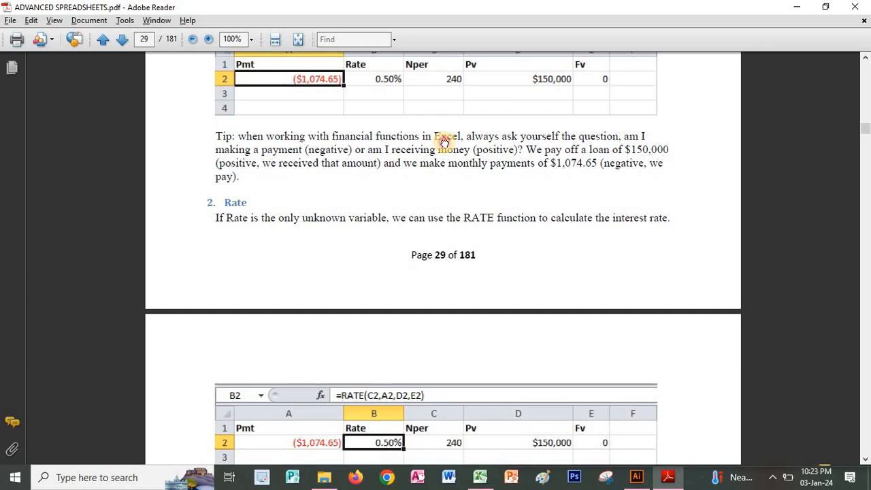
pyautogui.scroll(-2, 444, 141)
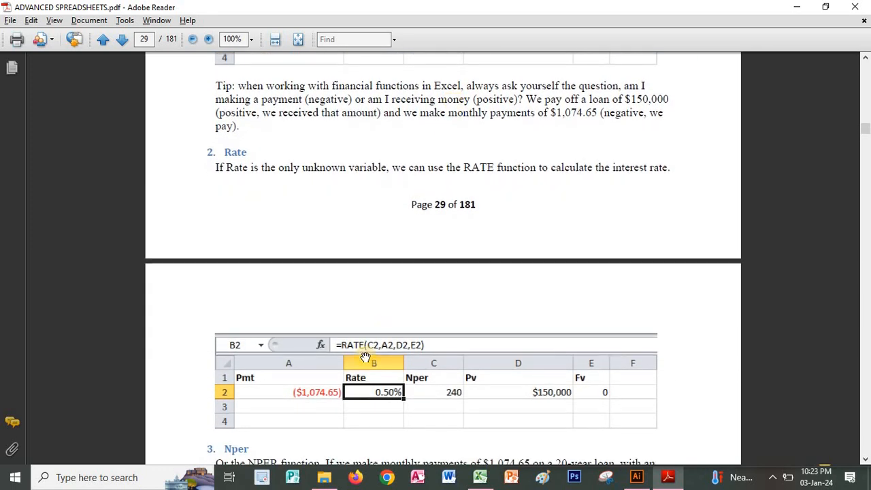
pyautogui.scroll(-4, 392, 422)
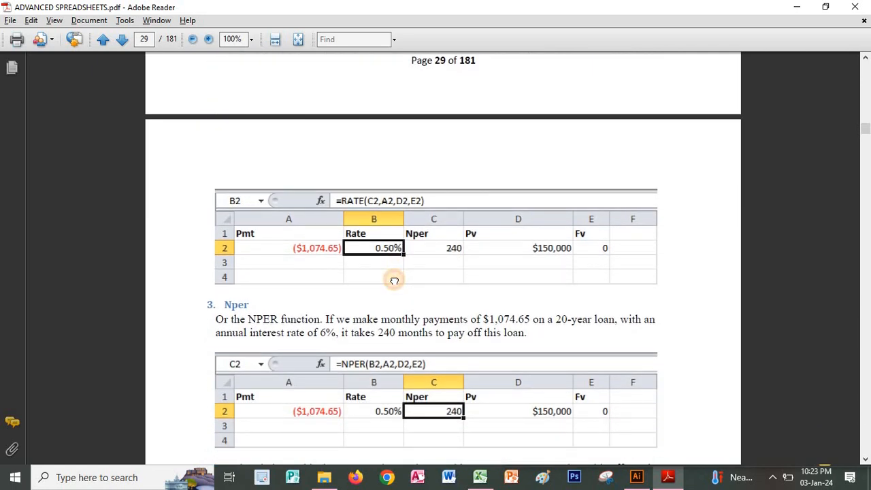
pyautogui.scroll(11, 394, 281)
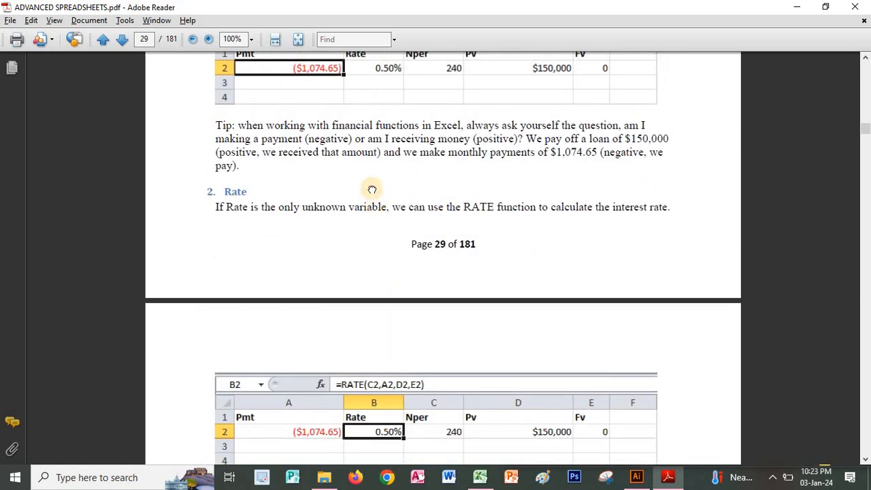
pyautogui.scroll(5, 350, 333)
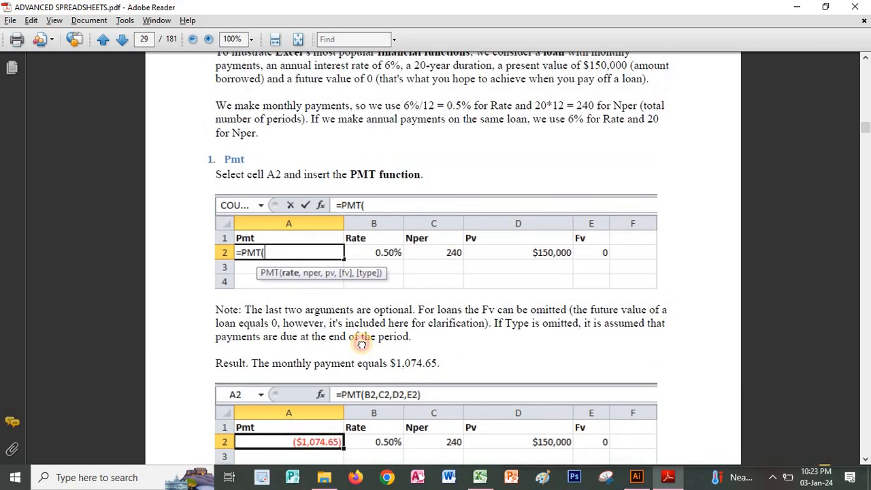
pyautogui.scroll(1, 385, 148)
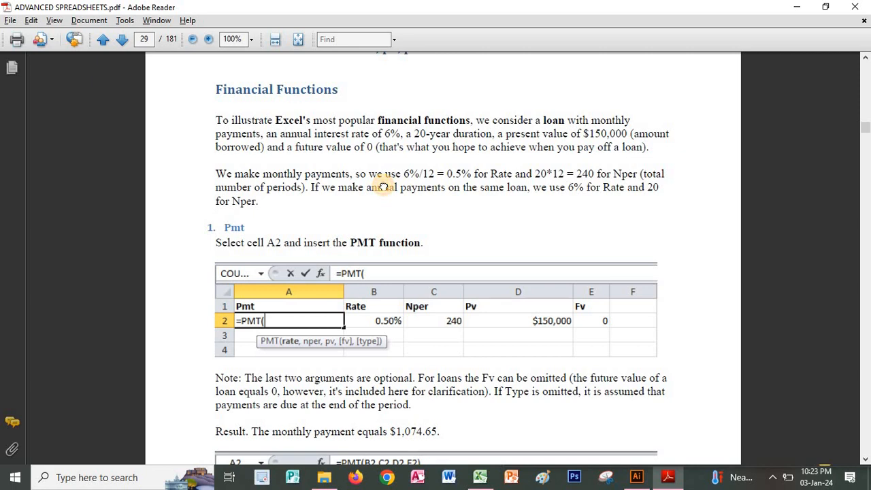
# Review the Pmt, Rate, Nper, Pv and Fv examples on pages 29 to 31, comparing the Fv example with the Excel sheet.
pyautogui.scroll(-2, 384, 184)
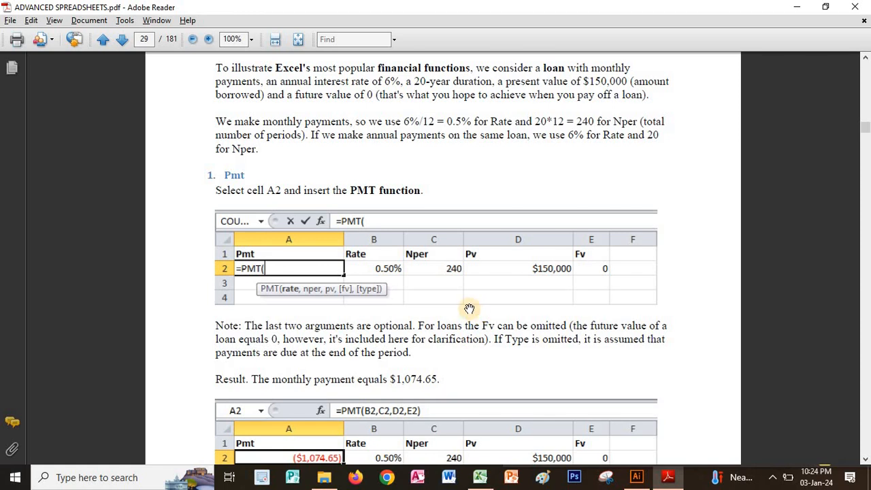
pyautogui.scroll(-1, 422, 275)
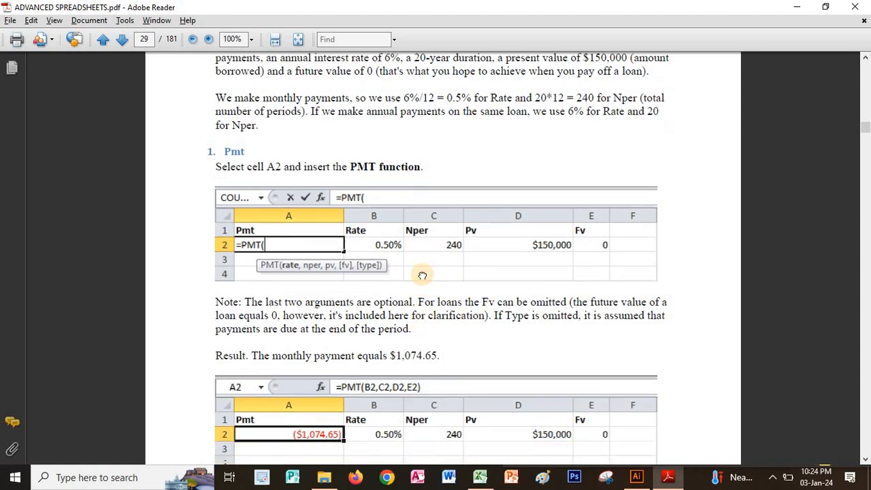
pyautogui.scroll(-6, 422, 276)
pyautogui.scroll(-3, 409, 306)
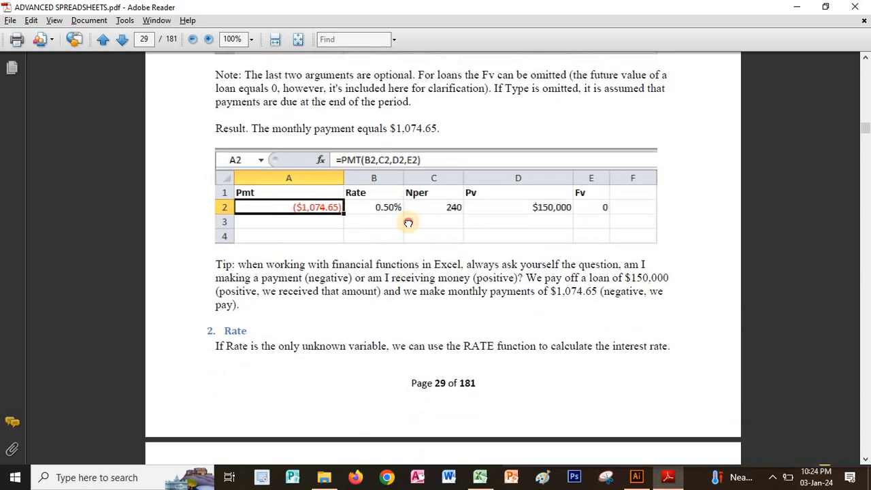
pyautogui.scroll(-6, 408, 223)
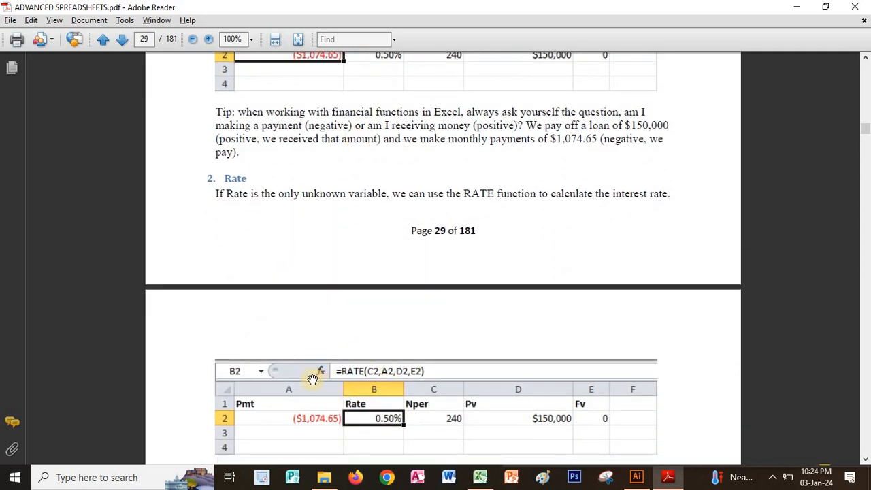
pyautogui.scroll(-20, 312, 379)
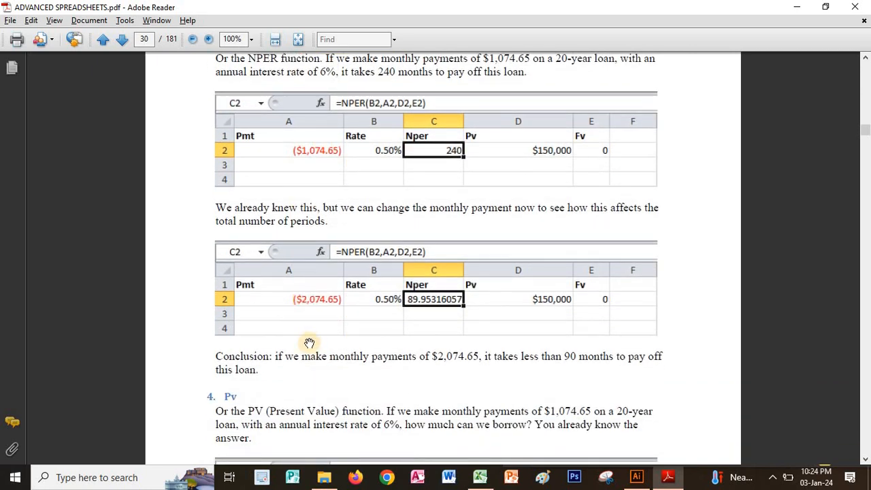
pyautogui.scroll(-8, 327, 255)
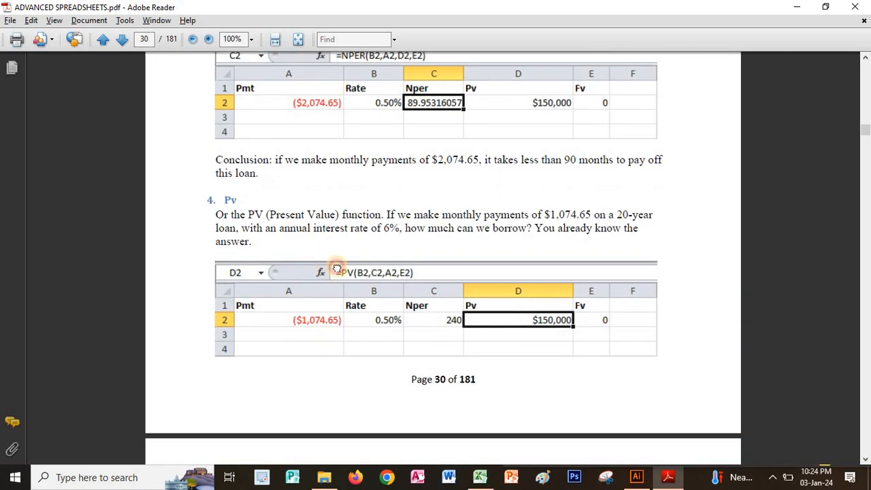
pyautogui.scroll(-17, 337, 268)
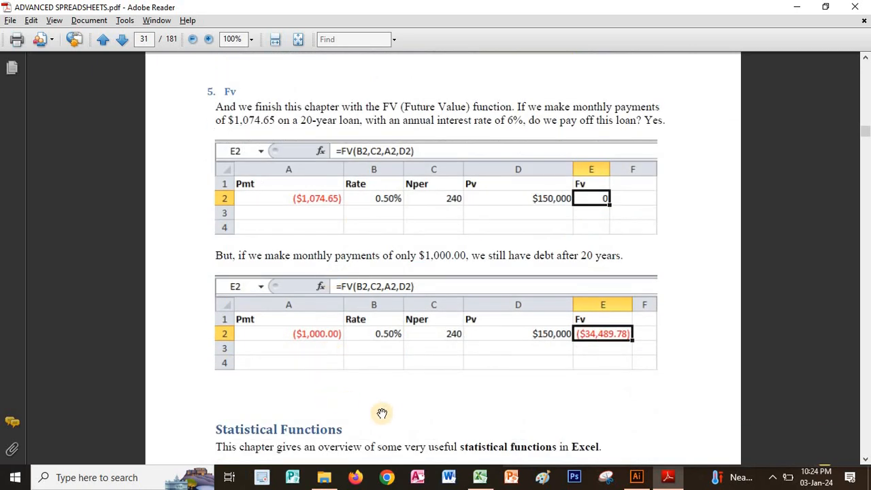
pyautogui.scroll(-5, 385, 251)
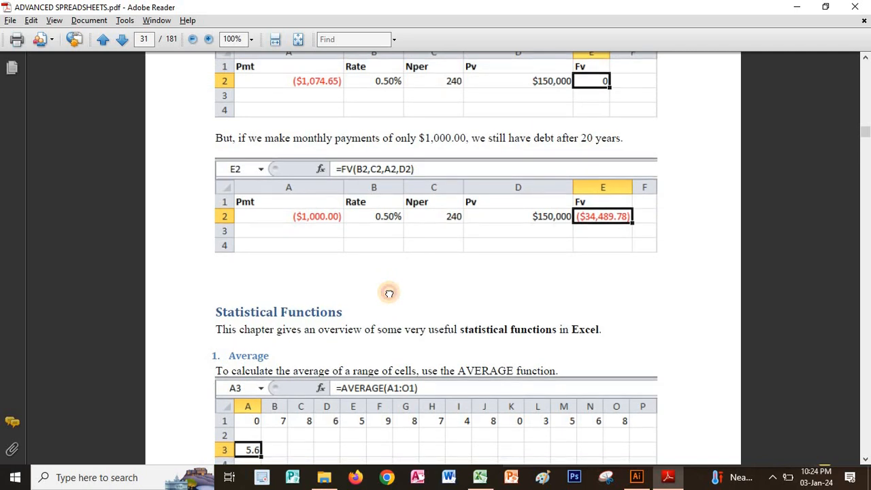
pyautogui.scroll(3, 385, 306)
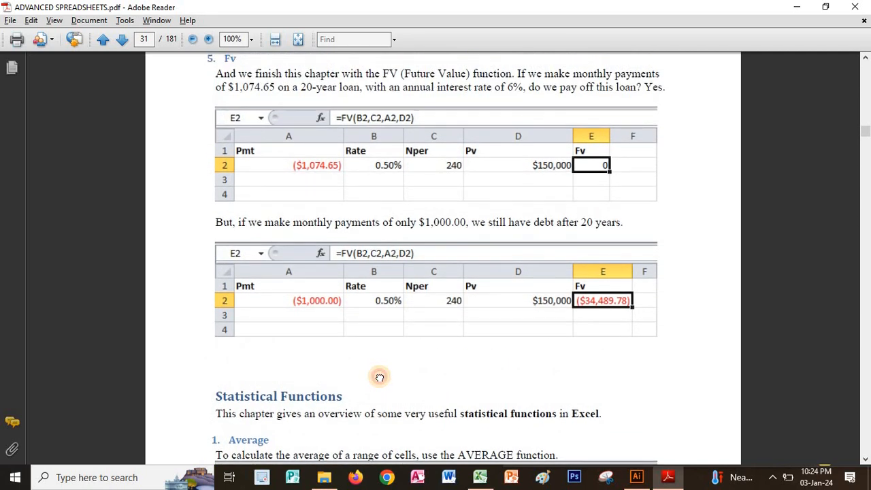
pyautogui.moveTo(379, 377); pyautogui.dragTo(384, 333)
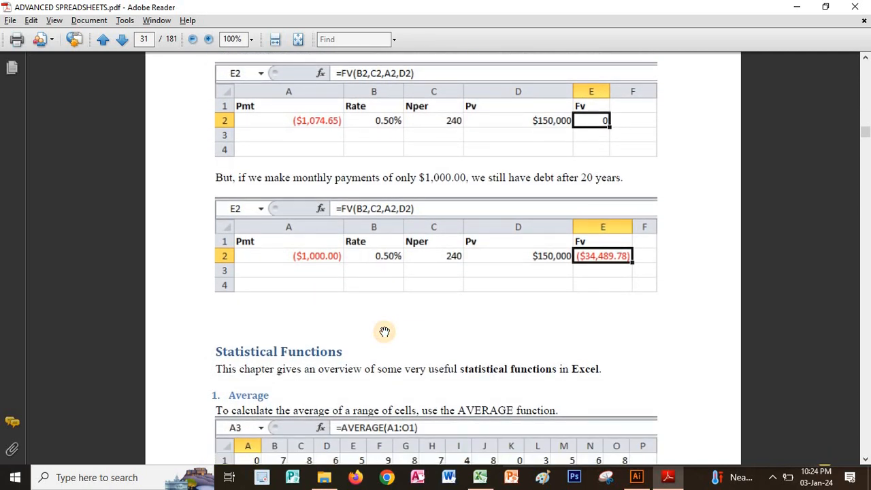
pyautogui.hotkey('alt', 'Tab')
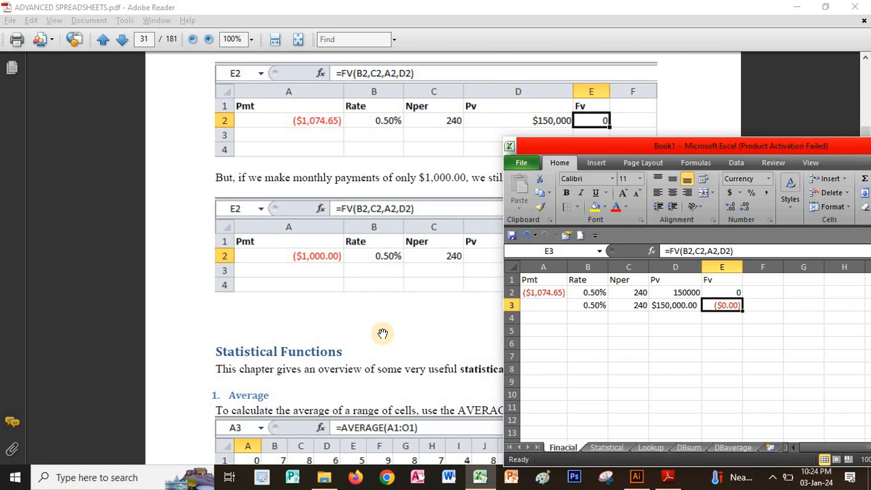
pyautogui.hotkey('alt', 'Tab')
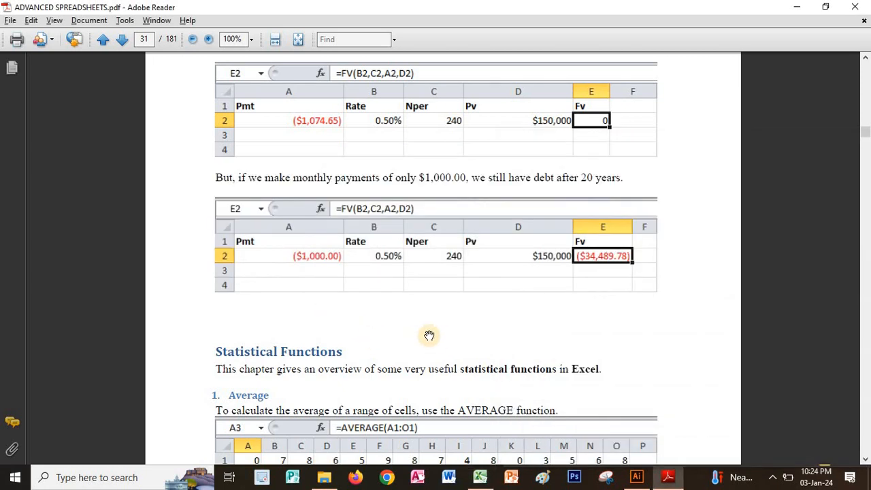
# Read the Average exercise under Statistical Functions on page 31, and switch to Excel to select cell F3 on the Statistical sheet.
pyautogui.scroll(-4, 440, 263)
pyautogui.scroll(-2, 442, 170)
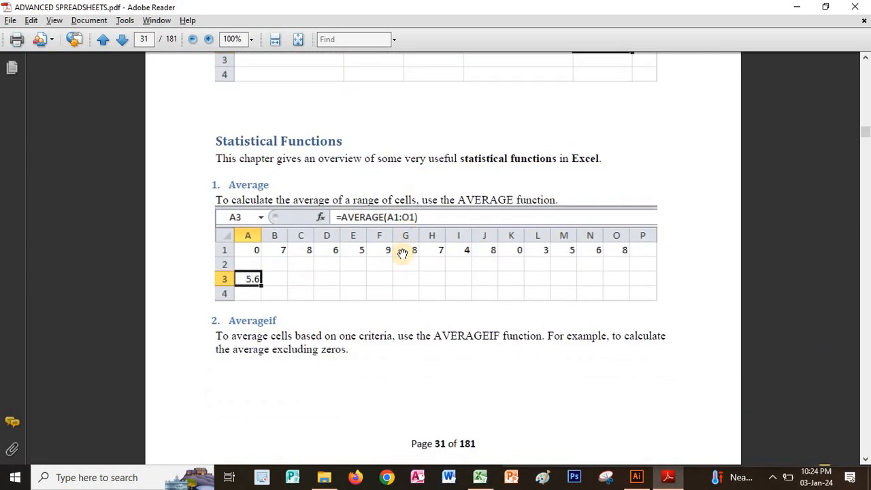
pyautogui.scroll(-2, 403, 229)
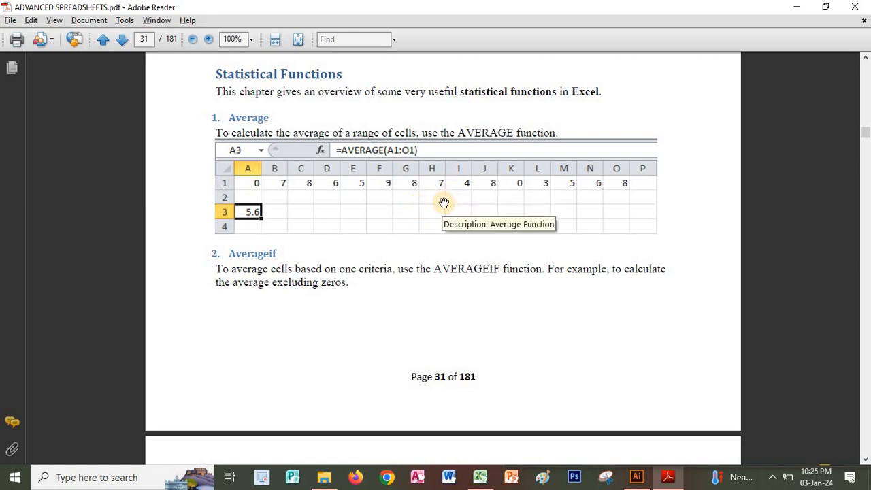
pyautogui.click(480, 477)
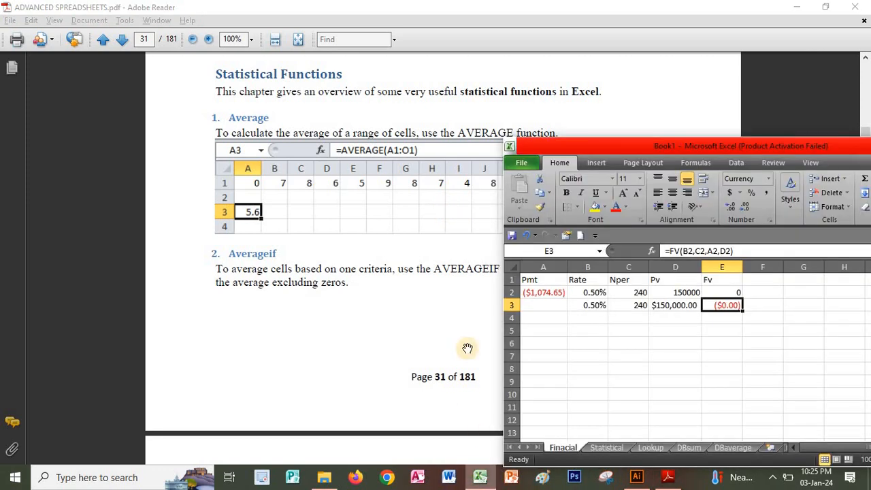
pyautogui.click(605, 449)
pyautogui.click(554, 305)
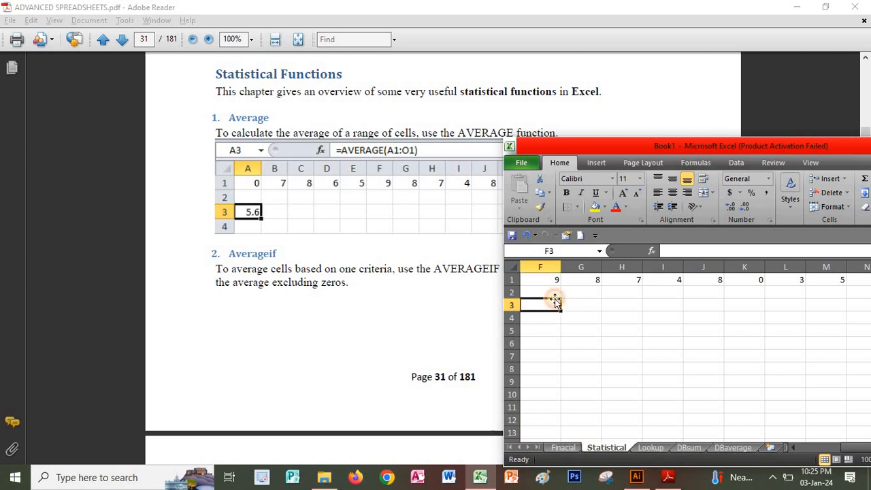
pyautogui.click(653, 251)
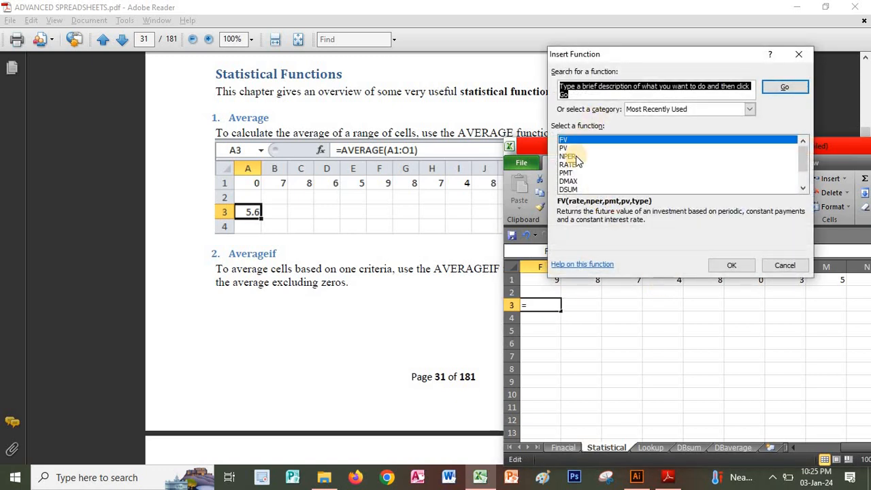
pyautogui.write('average')
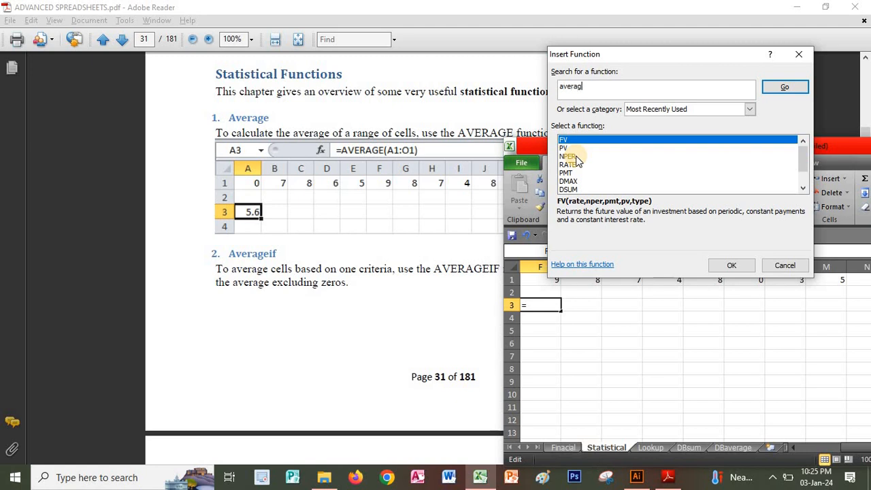
pyautogui.click(781, 87)
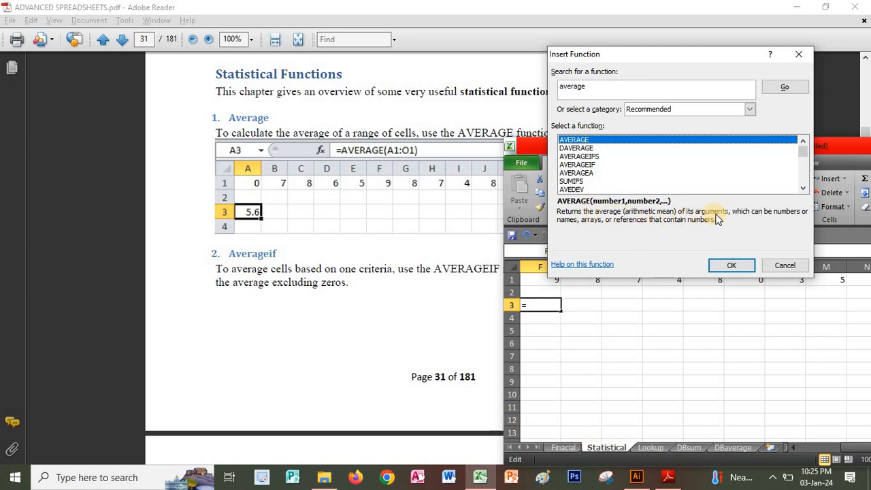
pyautogui.click(725, 262)
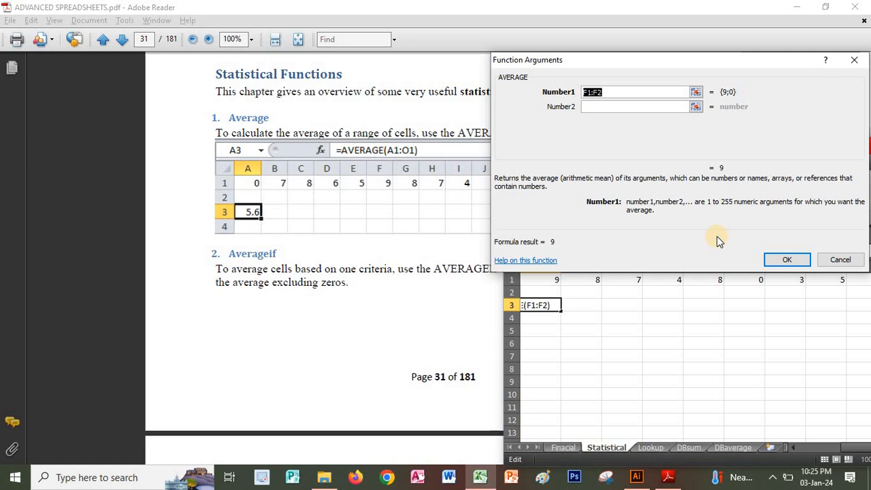
pyautogui.press('Escape')
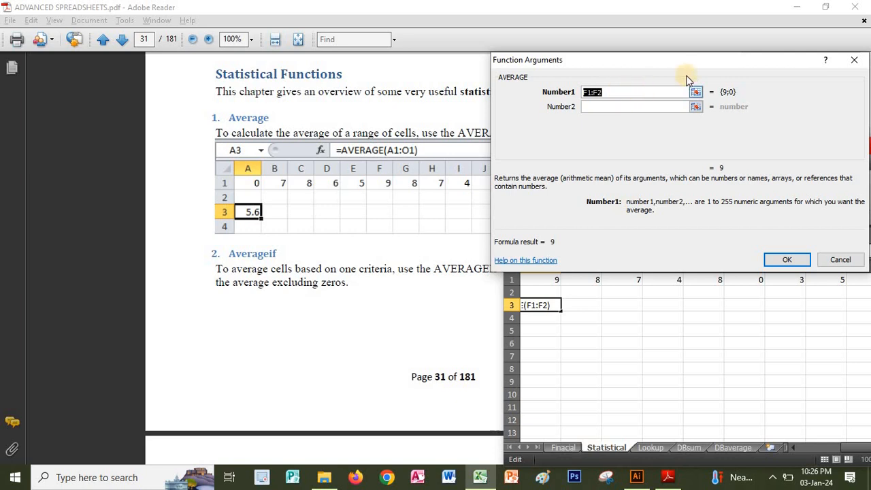
pyautogui.press('Escape')
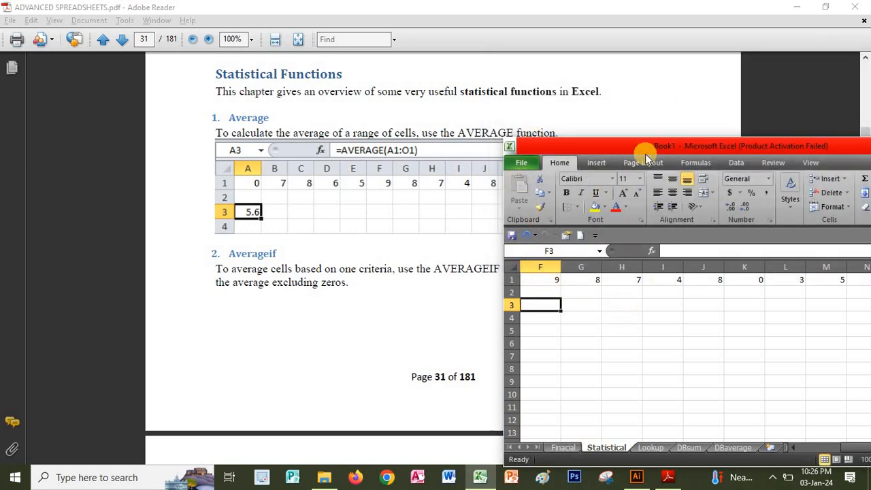
# Move the Excel window so that row 1 of the Statistical sheet shows through column O.
pyautogui.moveTo(651, 147); pyautogui.dragTo(427, 111)
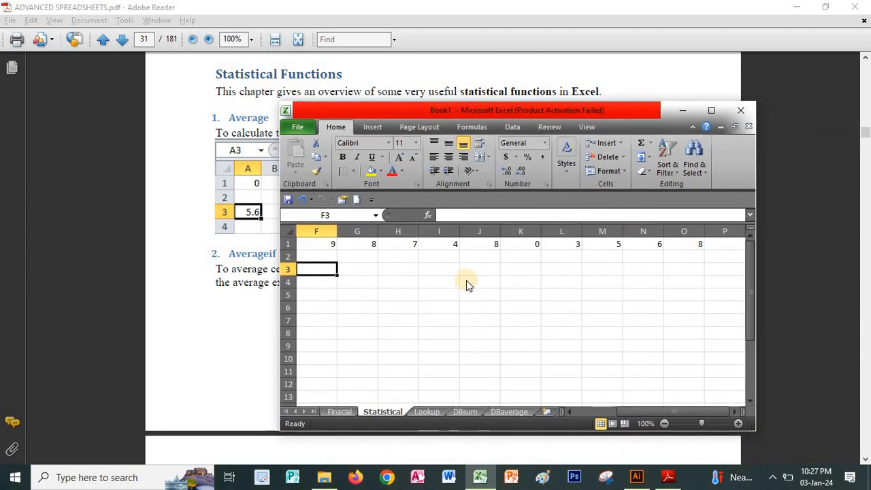
pyautogui.click(428, 215)
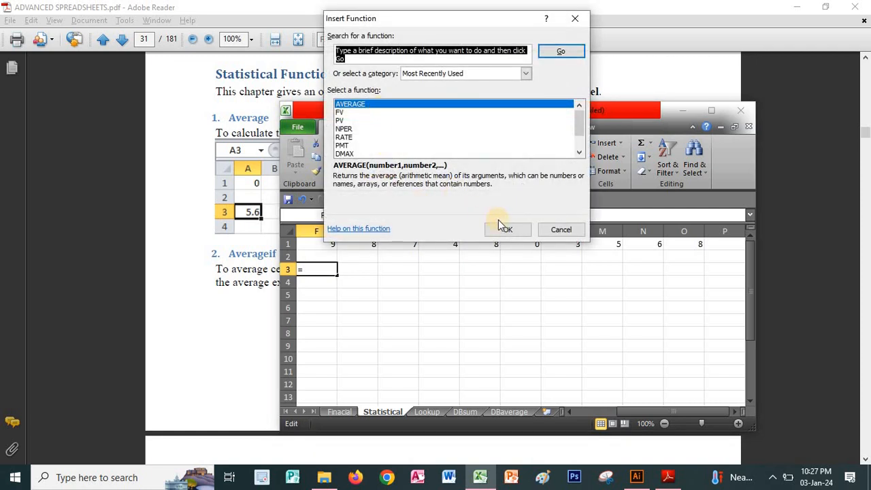
pyautogui.click(505, 229)
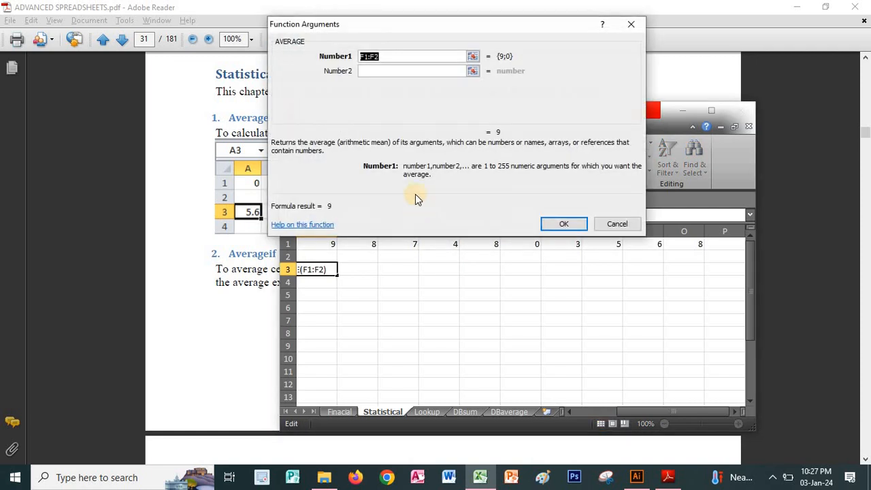
pyautogui.click(329, 245)
pyautogui.click(376, 75)
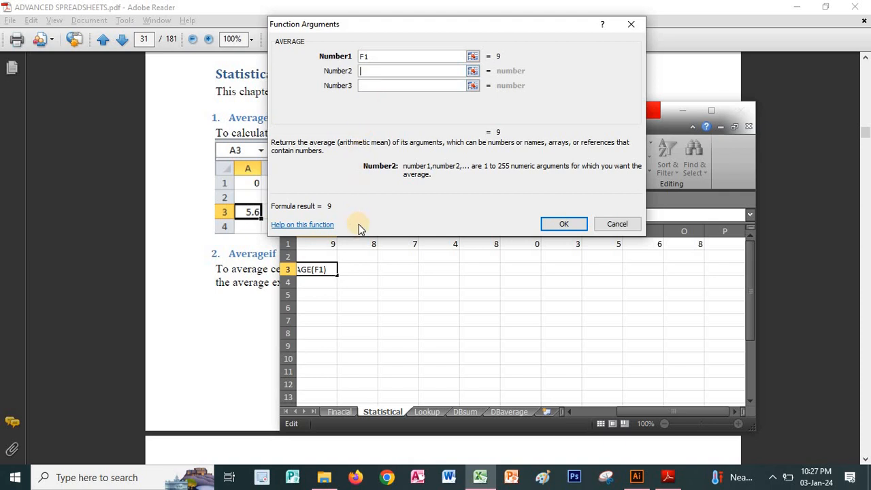
pyautogui.click(361, 242)
pyautogui.click(374, 85)
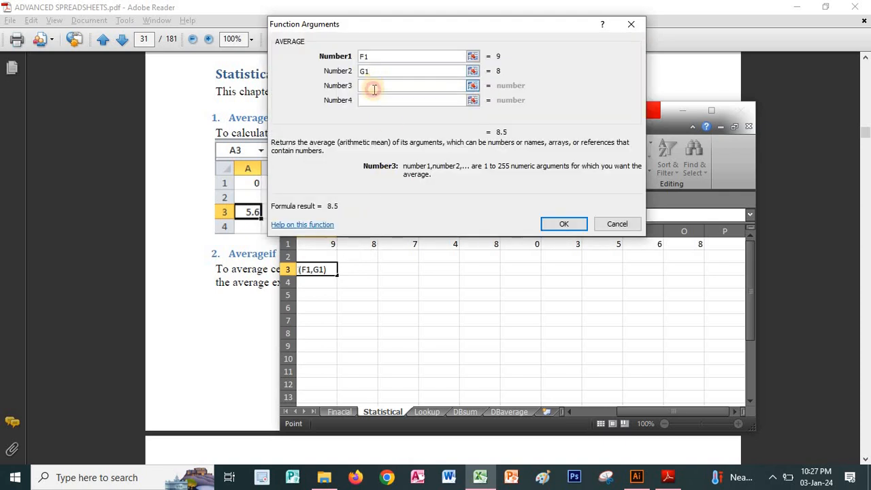
pyautogui.click(404, 243)
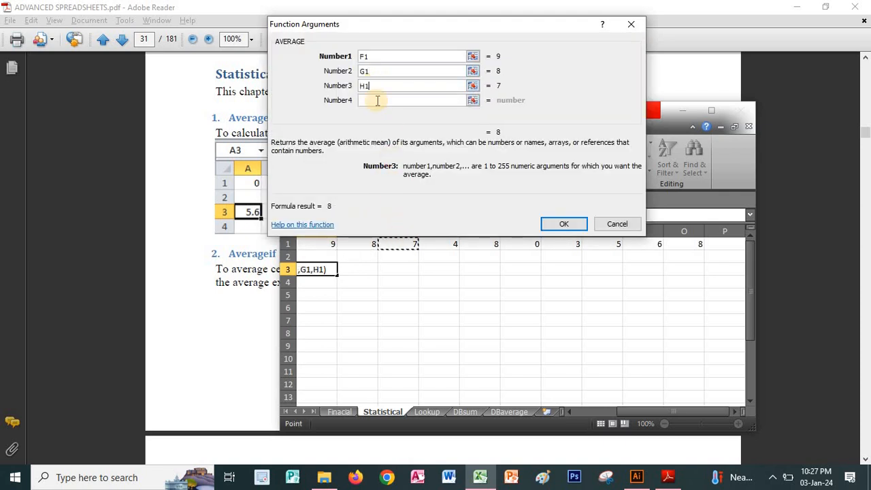
pyautogui.click(375, 99)
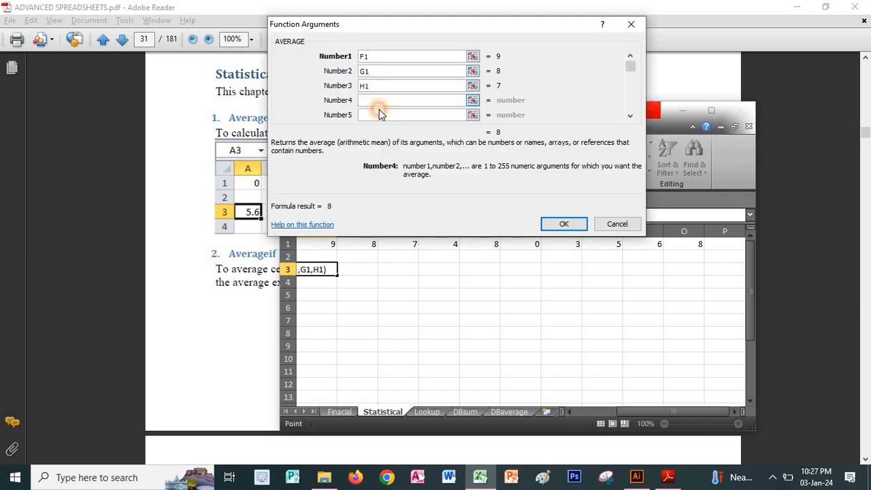
pyautogui.click(438, 244)
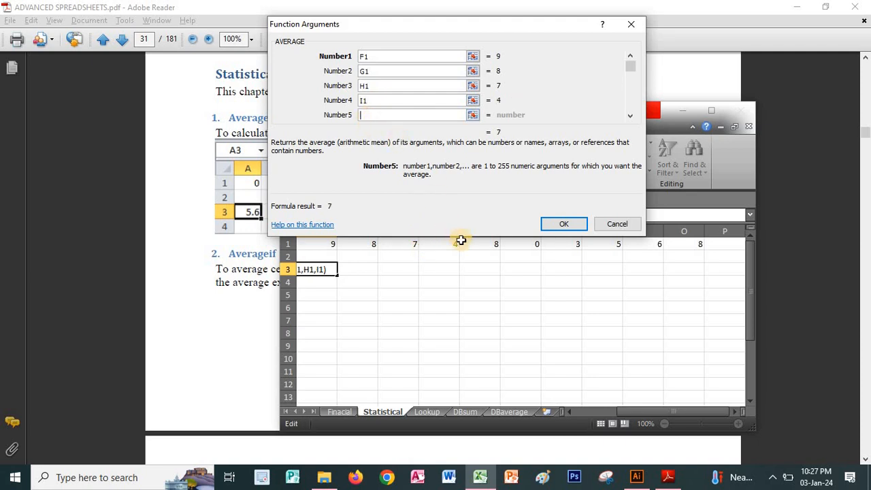
pyautogui.click(492, 243)
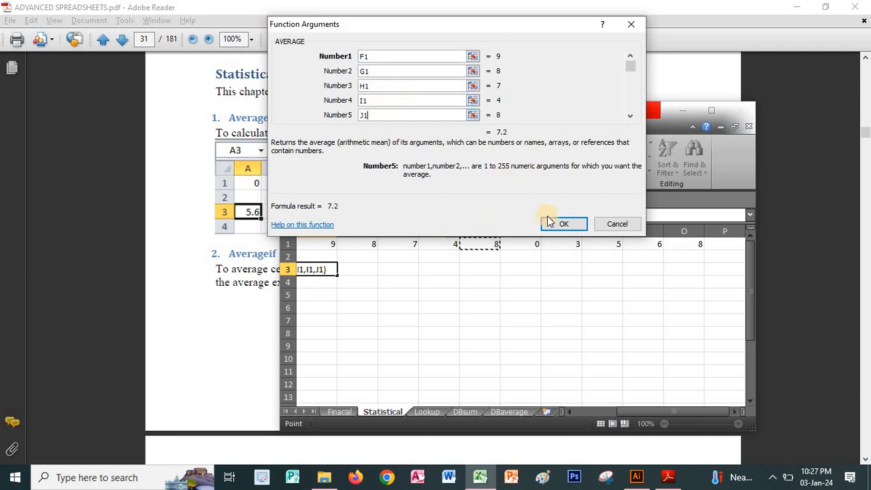
pyautogui.click(616, 225)
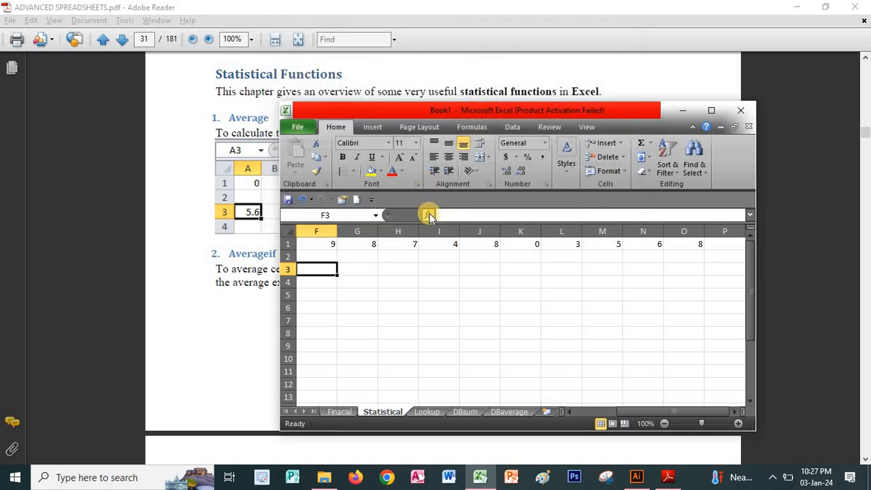
# Insert the AVERAGE function in cell F3 of the Statistical sheet with the range F1:O1 as Number1.
pyautogui.click(429, 215)
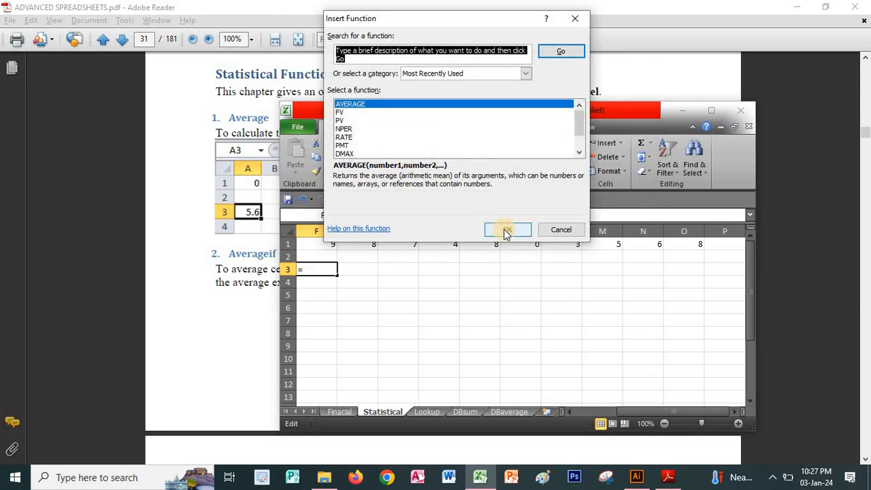
pyautogui.click(507, 230)
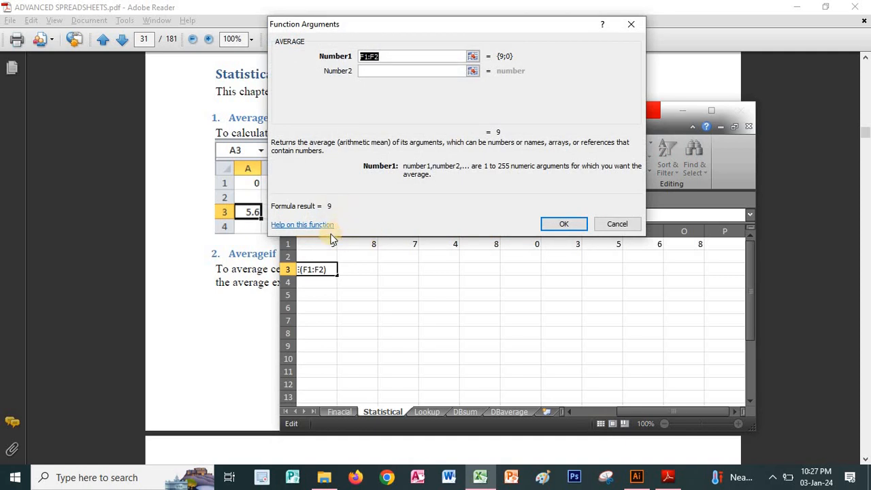
pyautogui.moveTo(318, 245); pyautogui.dragTo(680, 245)
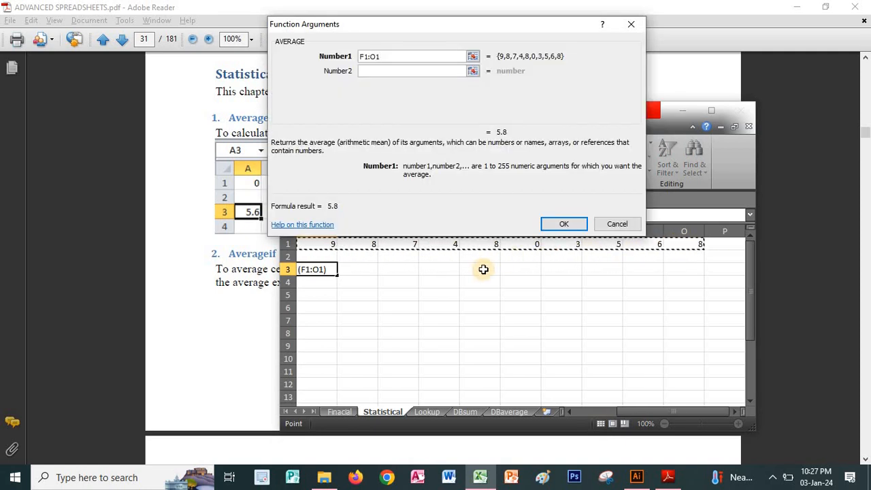
pyautogui.click(564, 225)
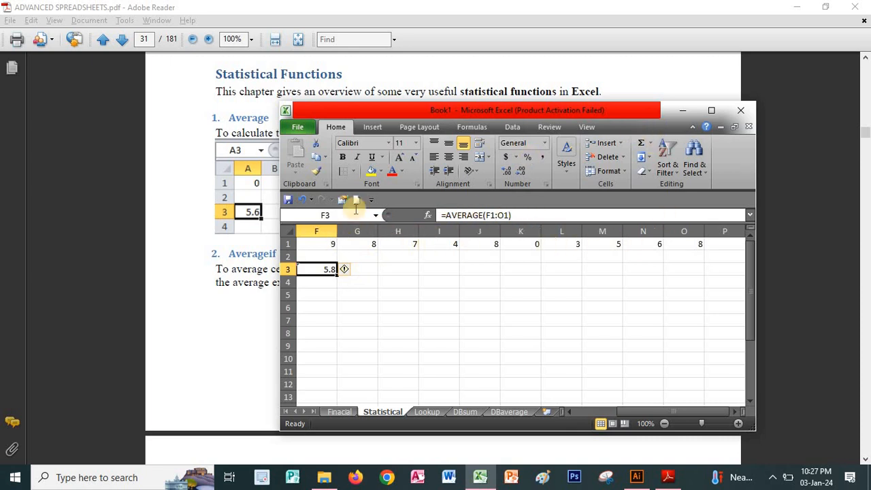
# Dismiss the What's New window in Adobe Illustrator and return to the Excel workbook.
pyautogui.click(238, 284)
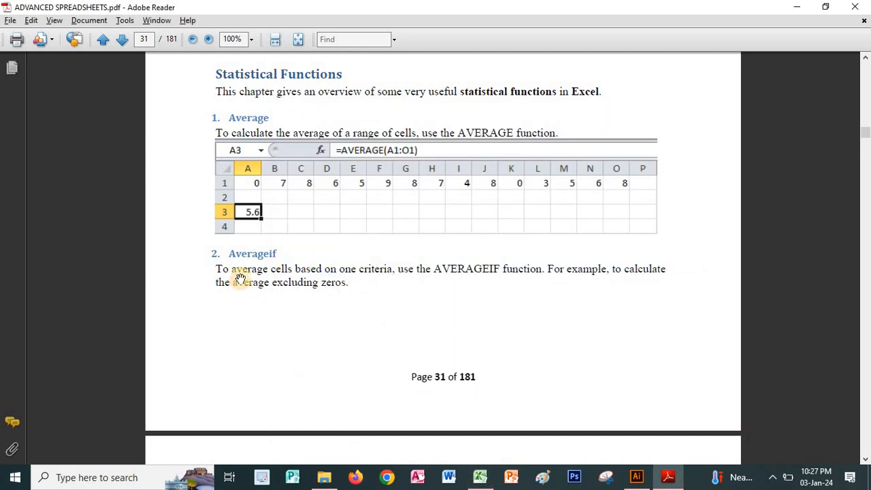
pyautogui.click(664, 479)
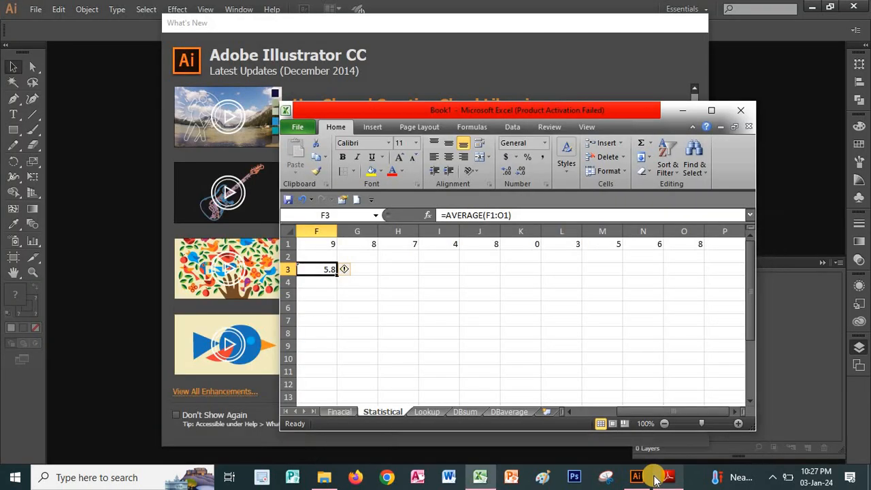
pyautogui.click(479, 476)
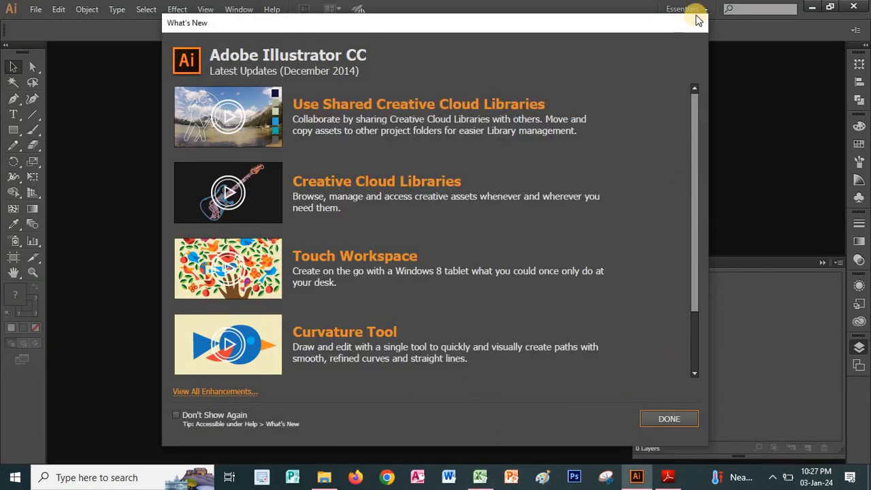
pyautogui.click(667, 419)
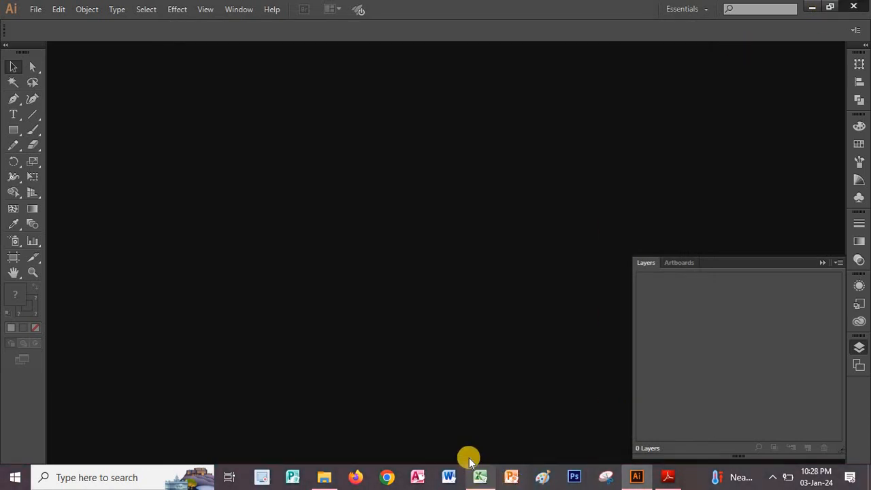
pyautogui.click(478, 475)
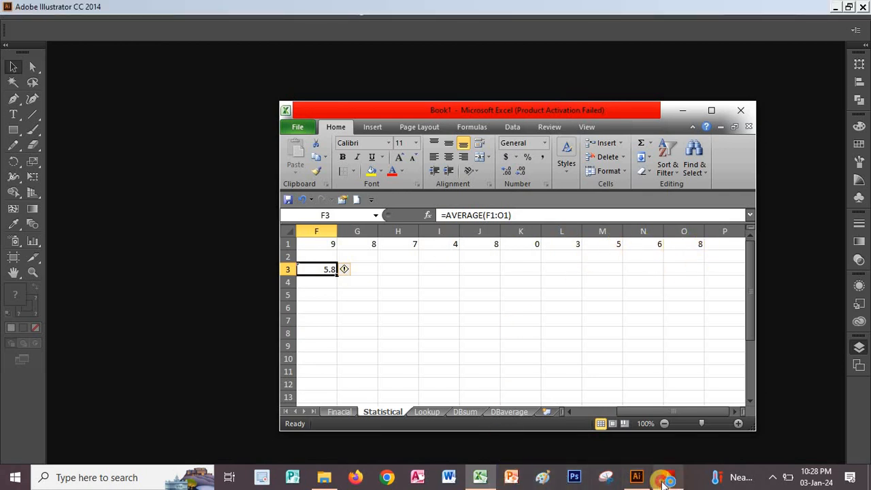
# Switch to the PDF in Adobe Reader and read the Averageif, Median and Mode sections on pages 31 and 32.
pyautogui.click(667, 477)
pyautogui.scroll(-3, 426, 243)
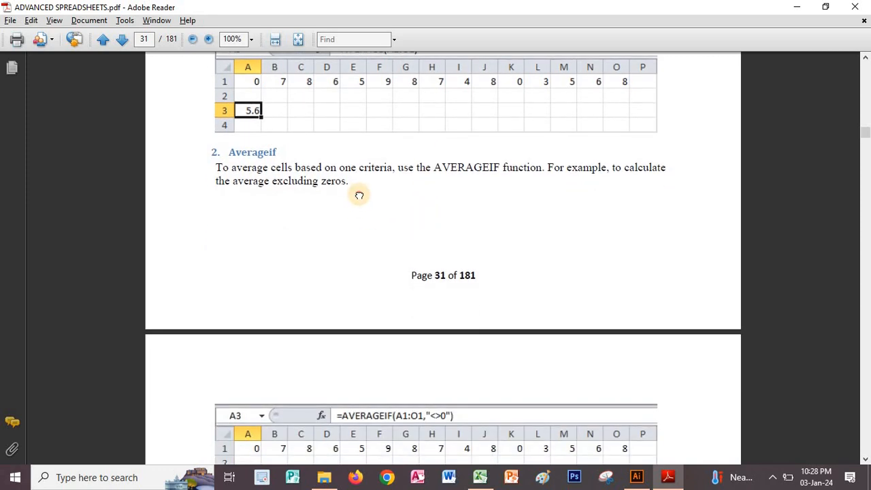
pyautogui.scroll(-2, 359, 195)
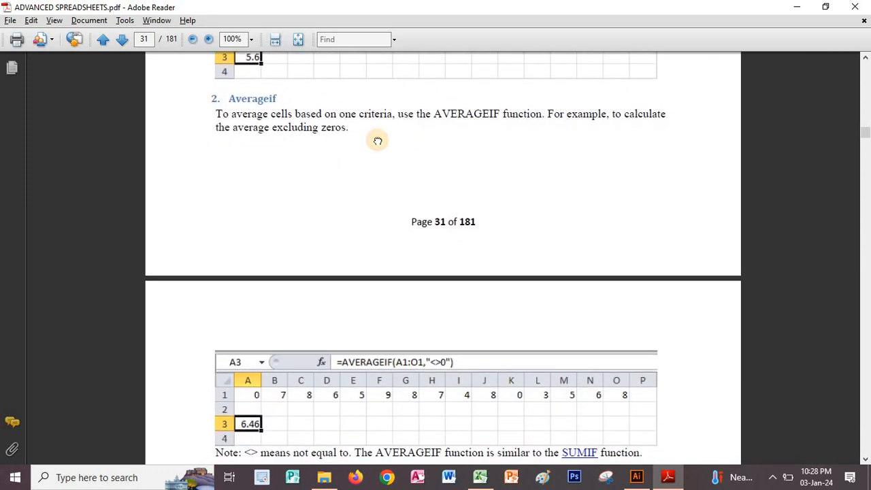
pyautogui.scroll(-1, 377, 141)
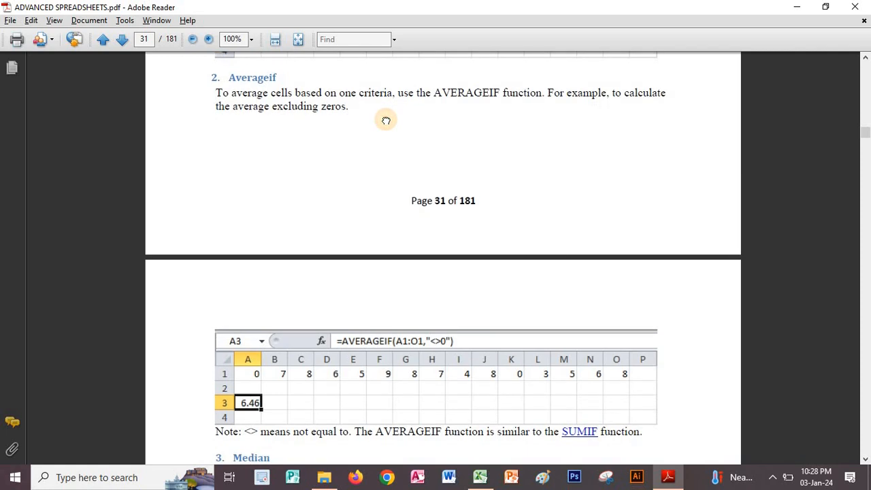
pyautogui.moveTo(387, 119); pyautogui.dragTo(389, 75)
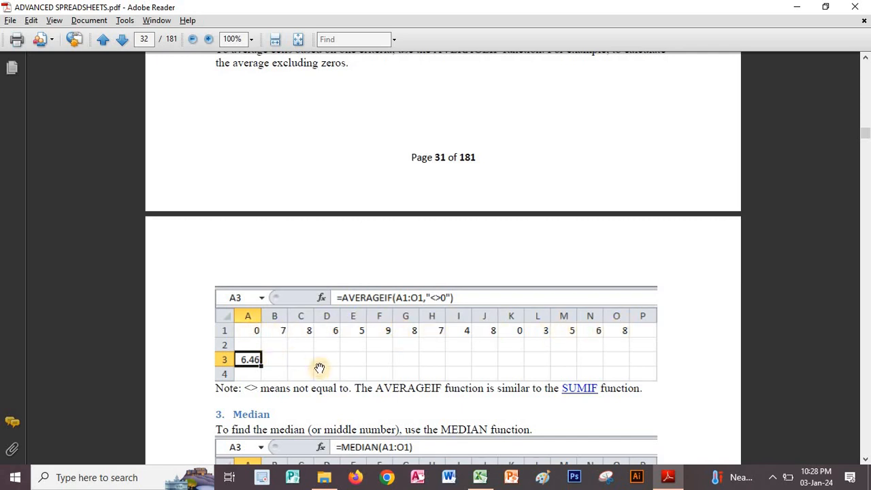
pyautogui.scroll(-1, 390, 347)
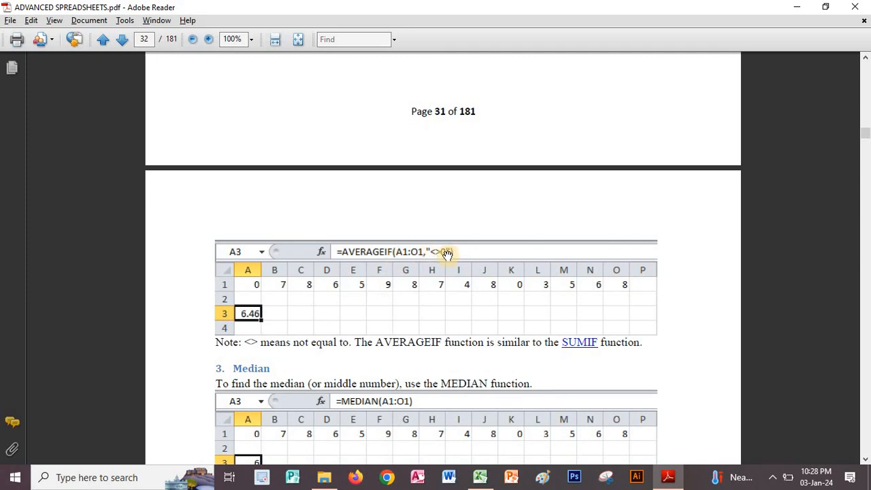
pyautogui.scroll(-2, 346, 336)
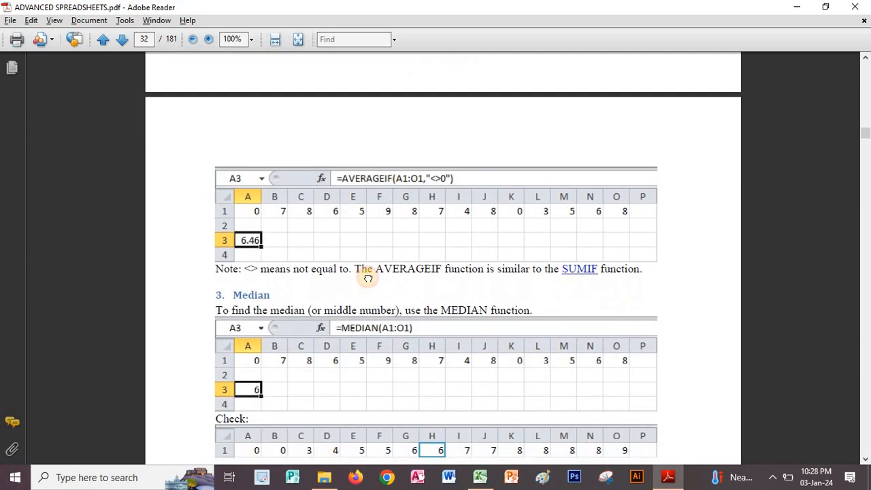
pyautogui.scroll(-3, 368, 278)
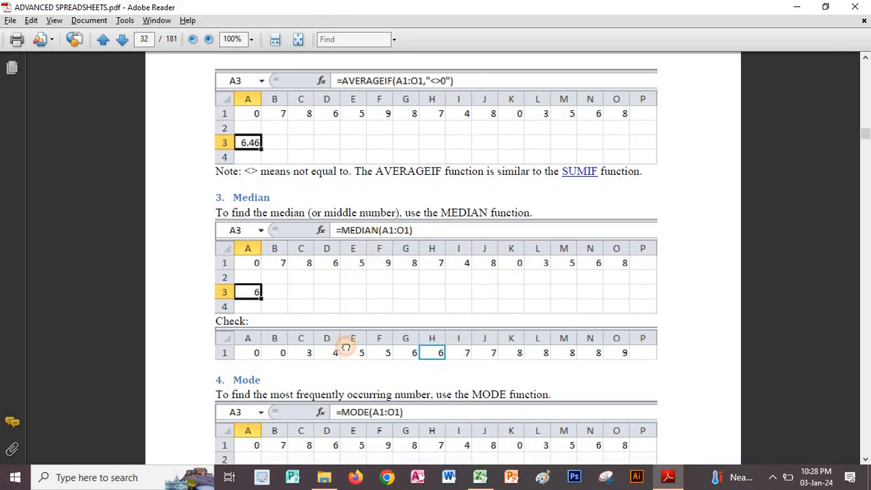
pyautogui.scroll(-2, 344, 340)
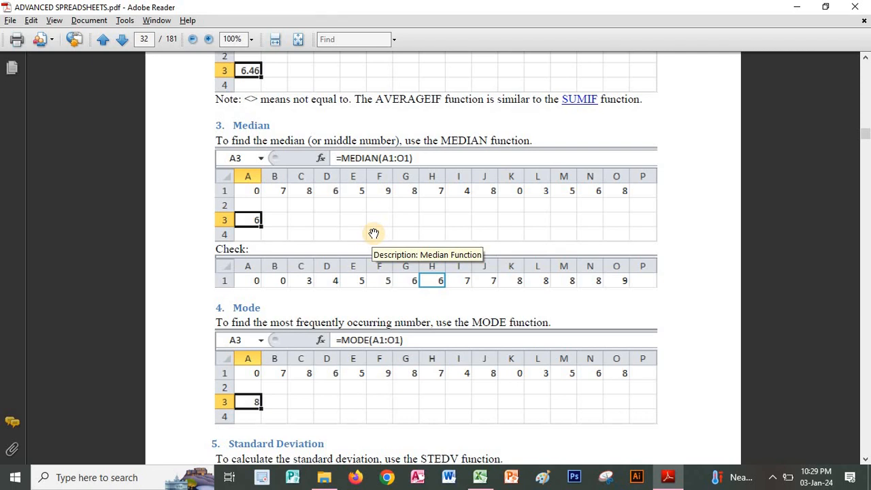
# Return to Excel and insert the MEDIAN function in cell F4, found by searching for median, with the range F1:O1 as Number1.
pyautogui.click(667, 477)
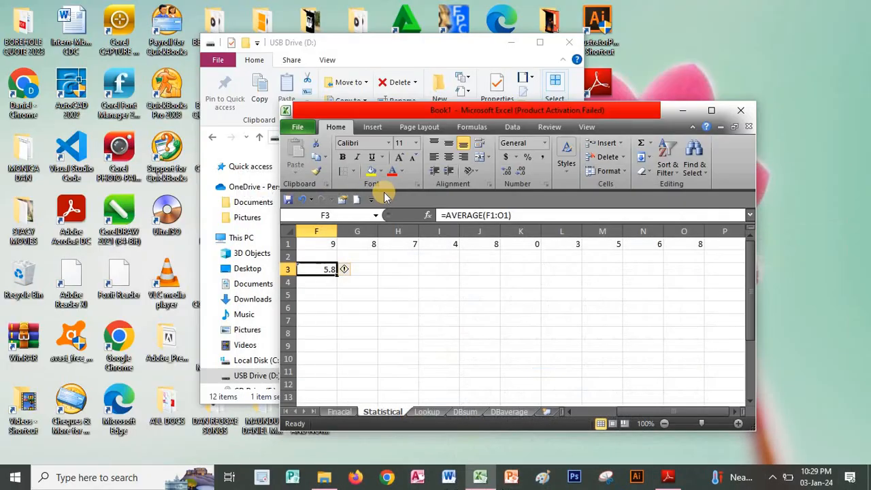
pyautogui.click(323, 283)
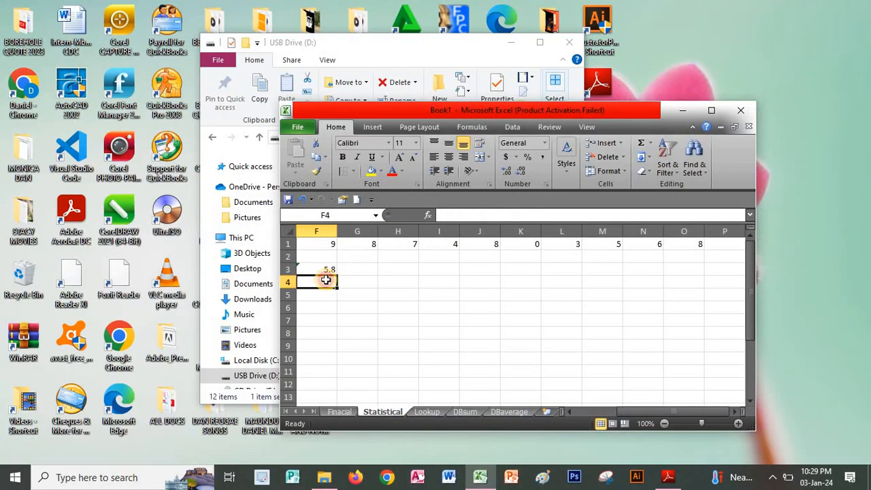
pyautogui.click(431, 215)
pyautogui.write('median')
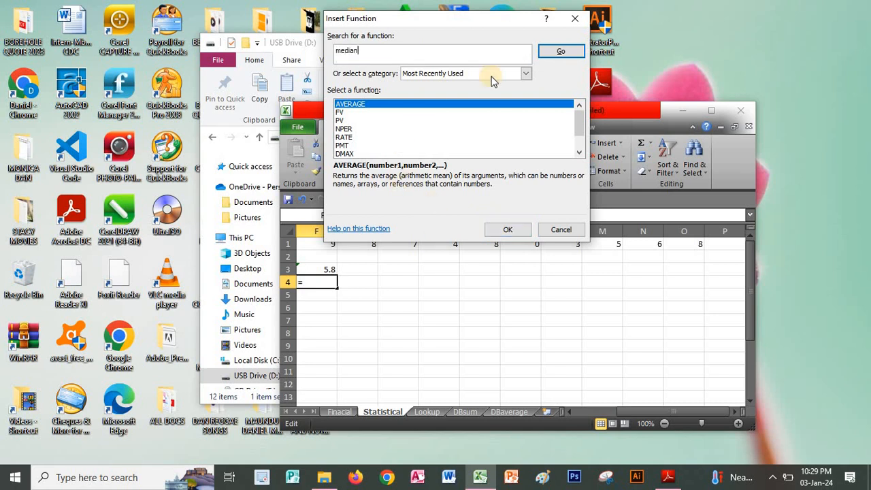
pyautogui.click(559, 51)
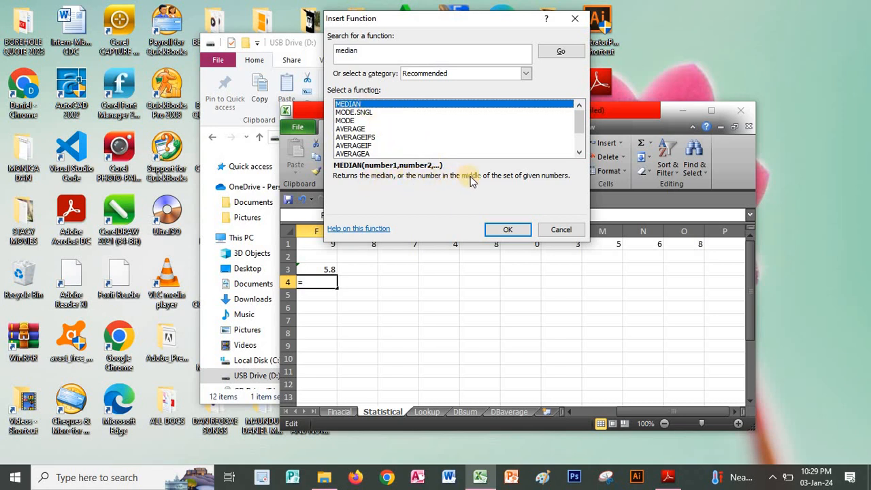
pyautogui.click(508, 230)
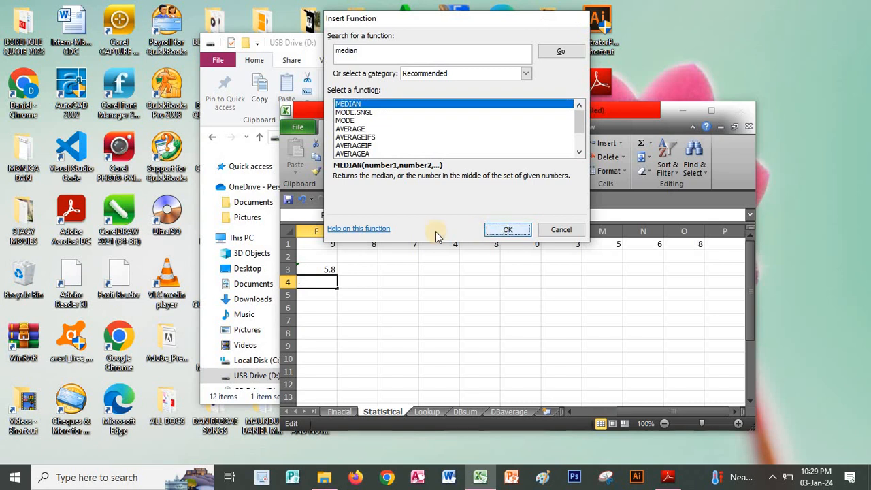
pyautogui.moveTo(320, 245); pyautogui.dragTo(684, 245)
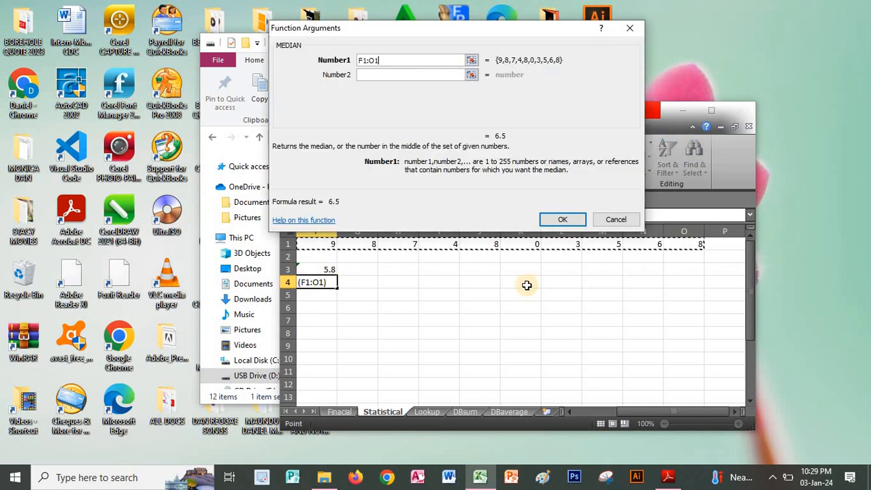
pyautogui.click(562, 219)
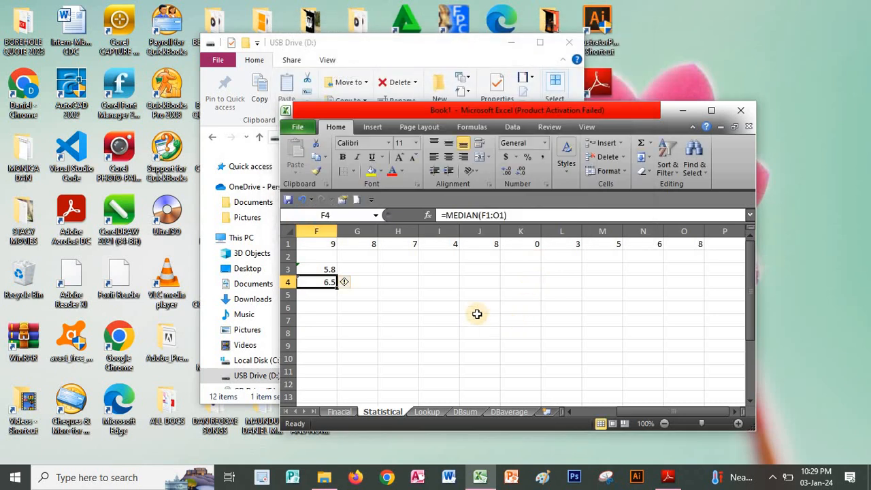
# Switch to the PDF in Adobe Reader and read the Mode, Standard Deviation, Min, Max and Large sections on pages 32 and 33.
pyautogui.click(667, 477)
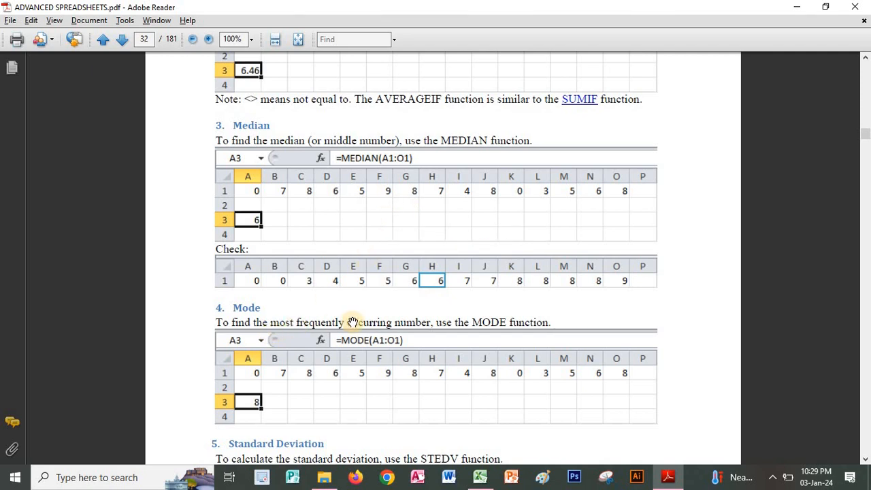
pyautogui.scroll(-3, 399, 331)
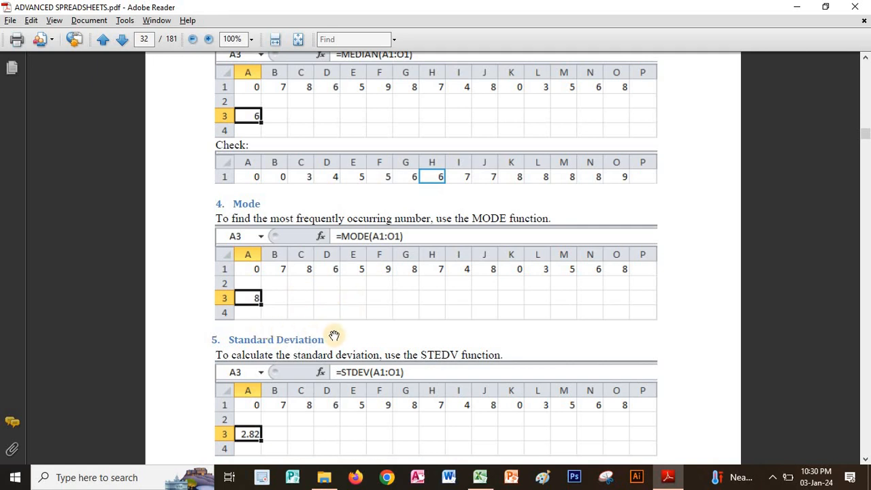
pyautogui.scroll(-3, 372, 321)
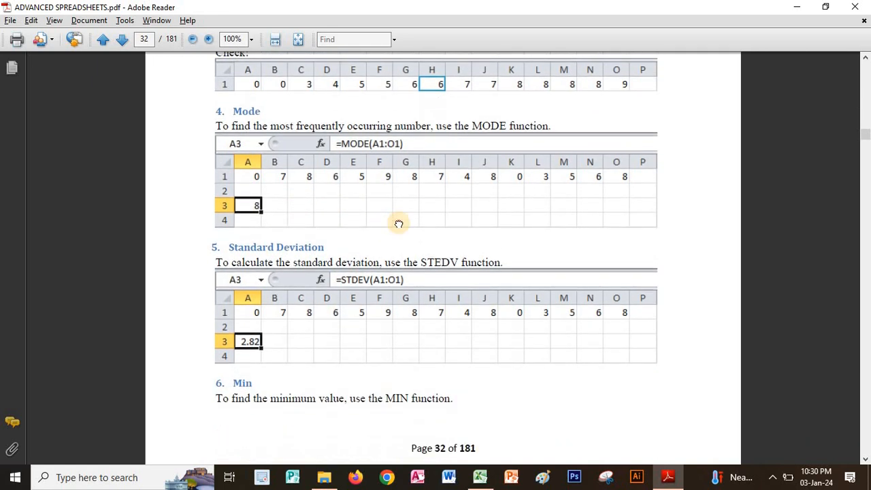
pyautogui.moveTo(366, 362); pyautogui.dragTo(383, 295)
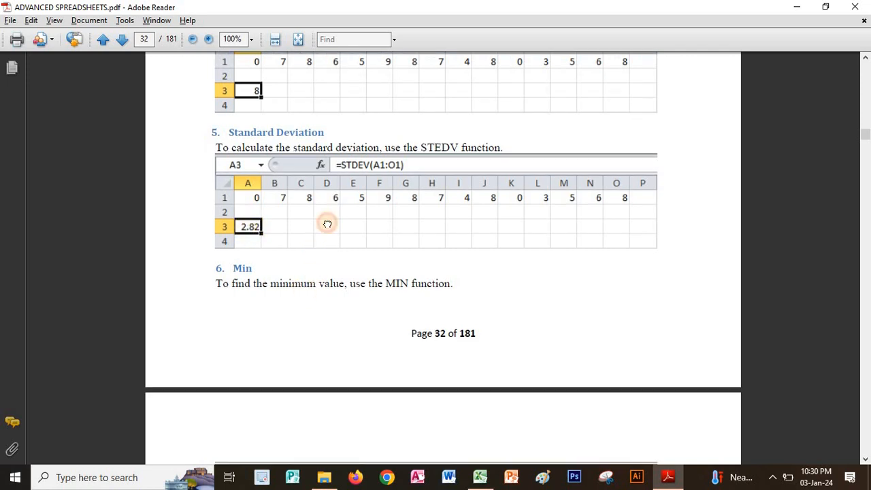
pyautogui.scroll(-3, 335, 166)
pyautogui.scroll(-1, 326, 191)
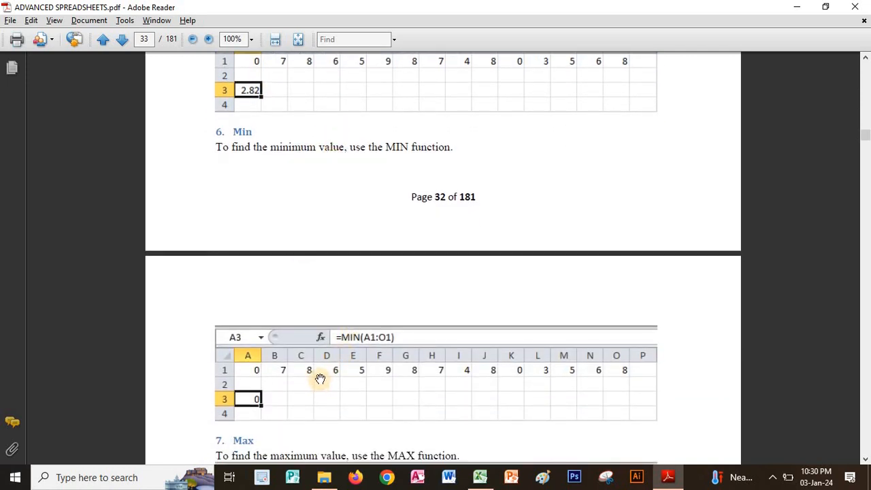
pyautogui.scroll(-2, 331, 265)
pyautogui.scroll(-2, 270, 299)
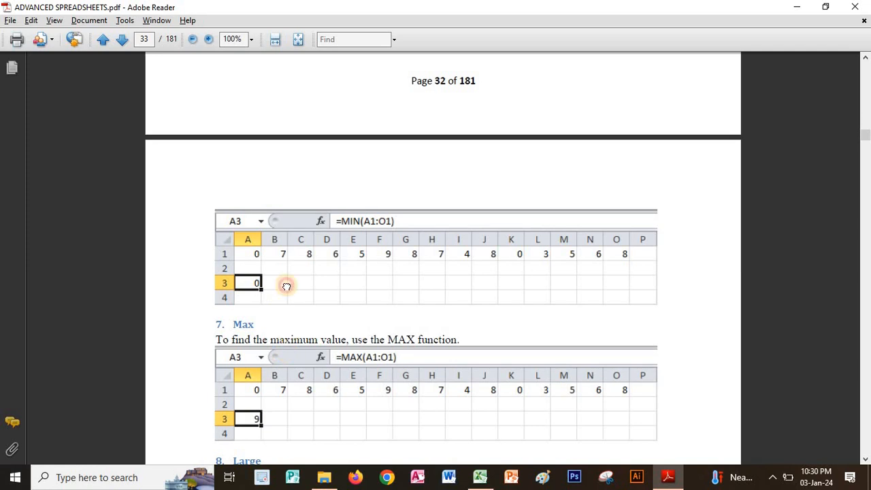
pyautogui.scroll(-3, 286, 283)
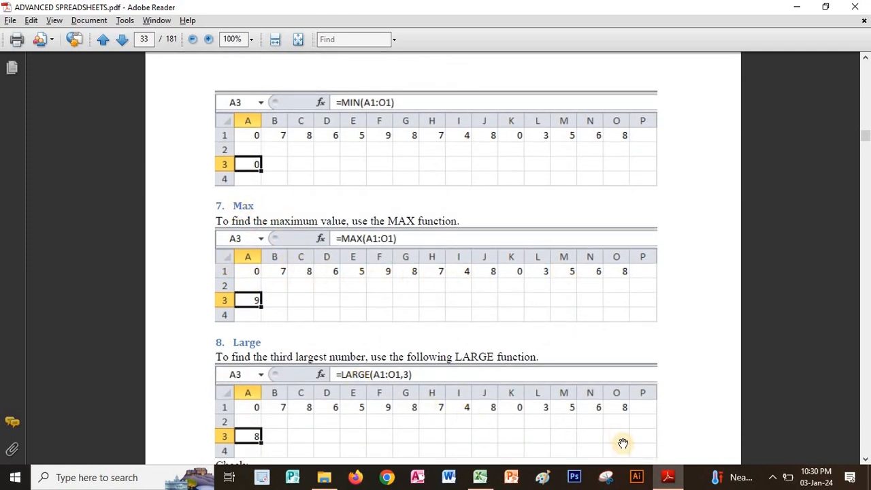
# Return to Excel and insert the MAX function in cell F5, found by searching for max, with the range F1:O1 as Number1.
pyautogui.click(480, 477)
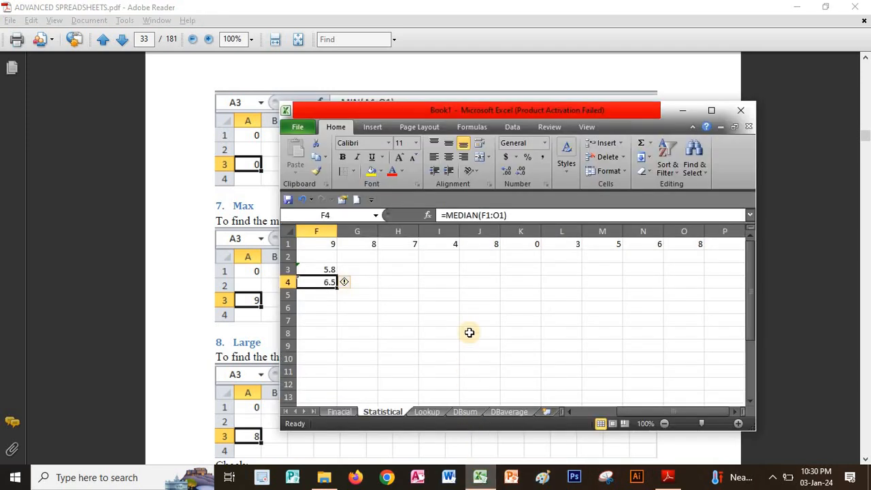
pyautogui.click(332, 296)
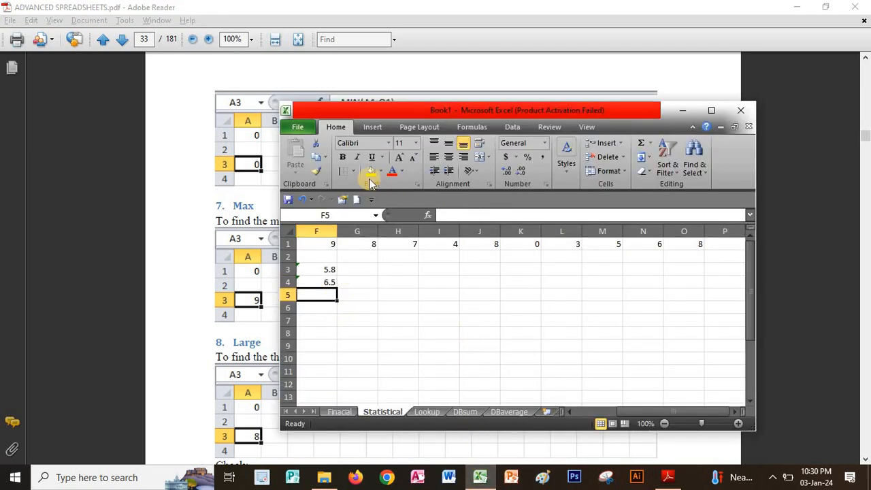
pyautogui.click(427, 215)
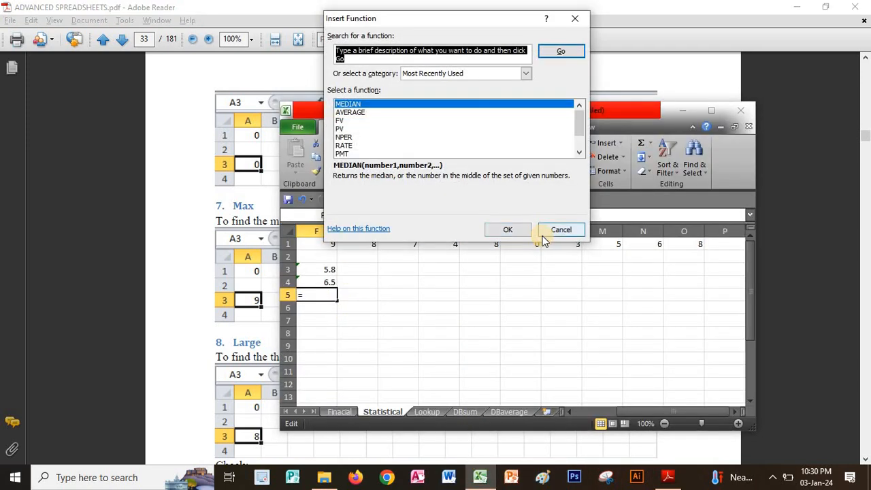
pyautogui.write('max')
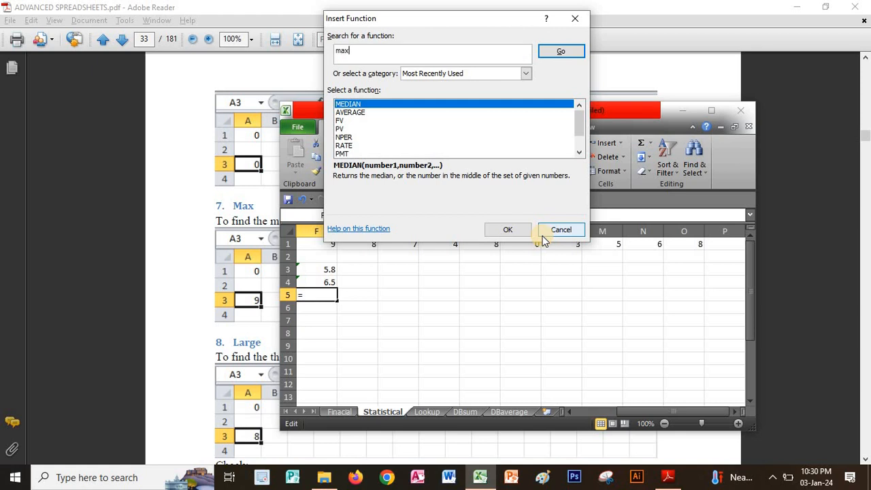
pyautogui.click(560, 52)
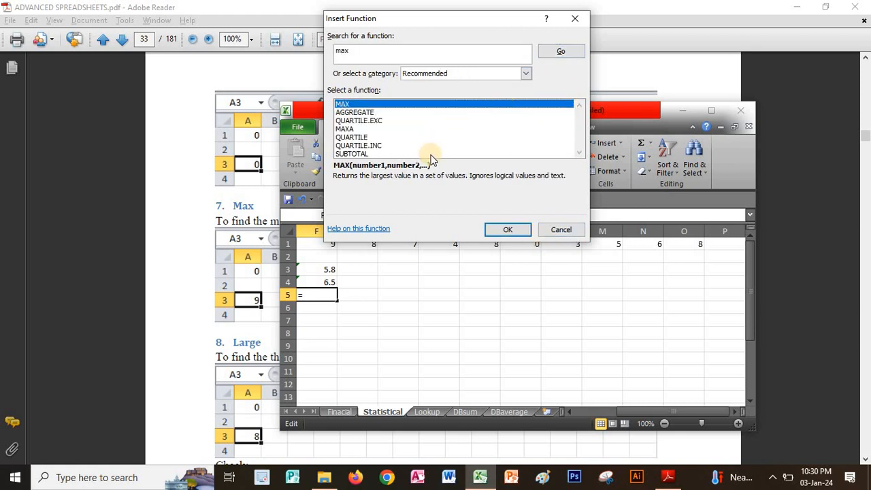
pyautogui.click(524, 232)
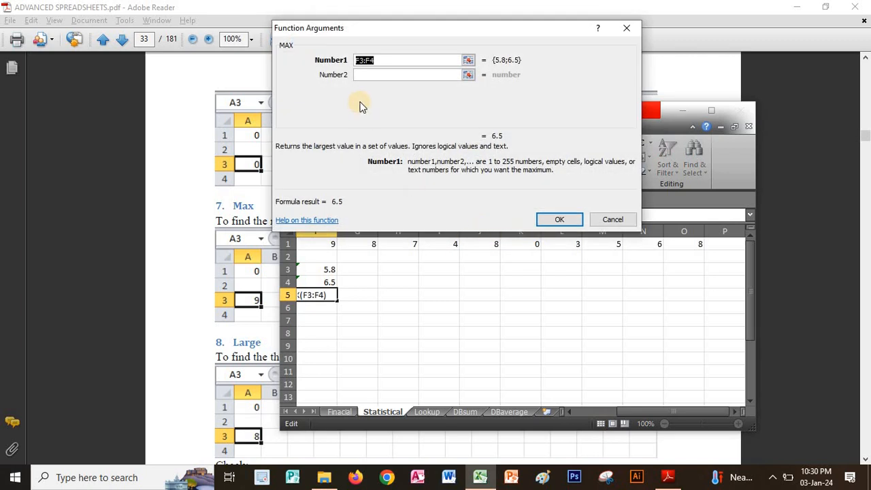
pyautogui.moveTo(334, 244); pyautogui.dragTo(677, 245)
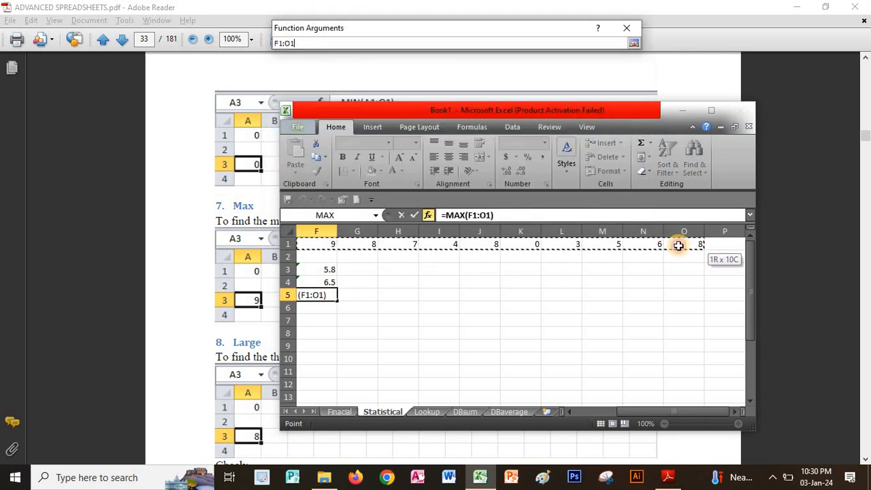
pyautogui.click(560, 219)
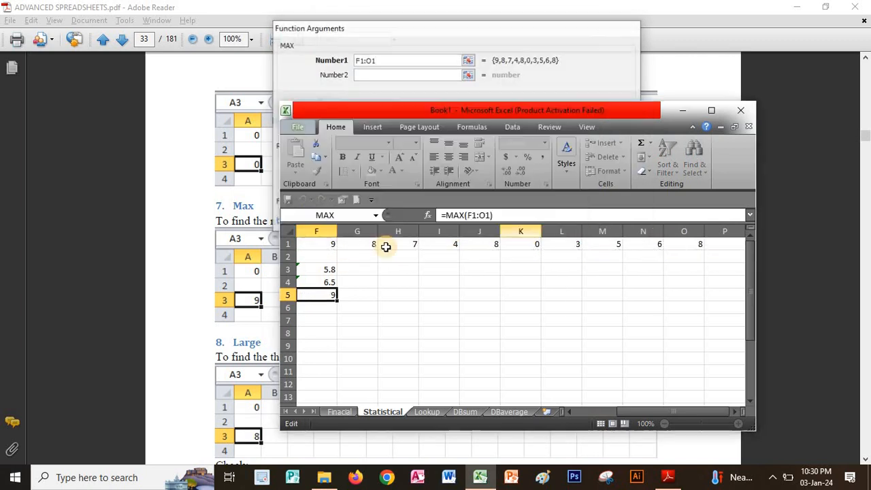
# Insert the MIN function in cell F6, found by searching for min, with the range F1:O1 as Number1.
pyautogui.click(327, 307)
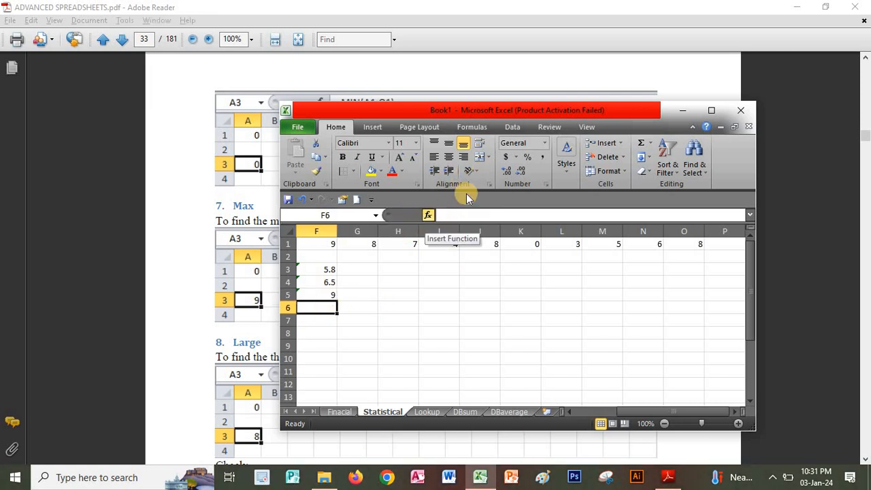
pyautogui.click(652, 145)
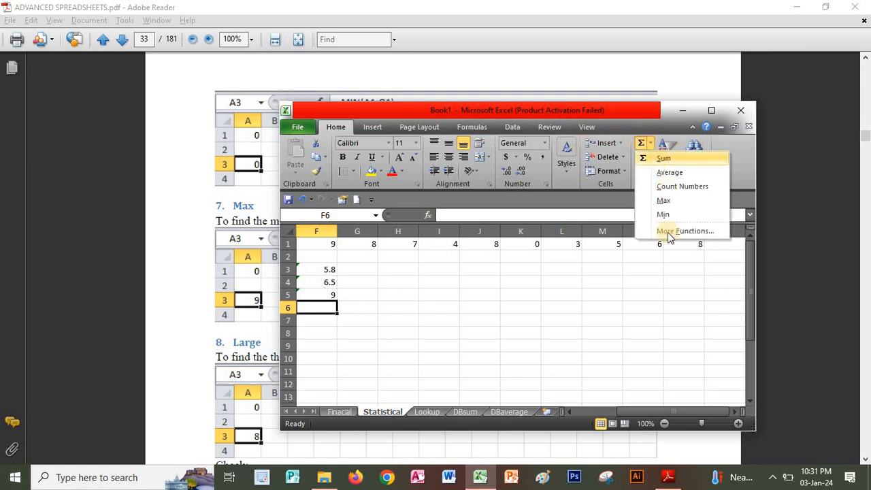
pyautogui.click(470, 127)
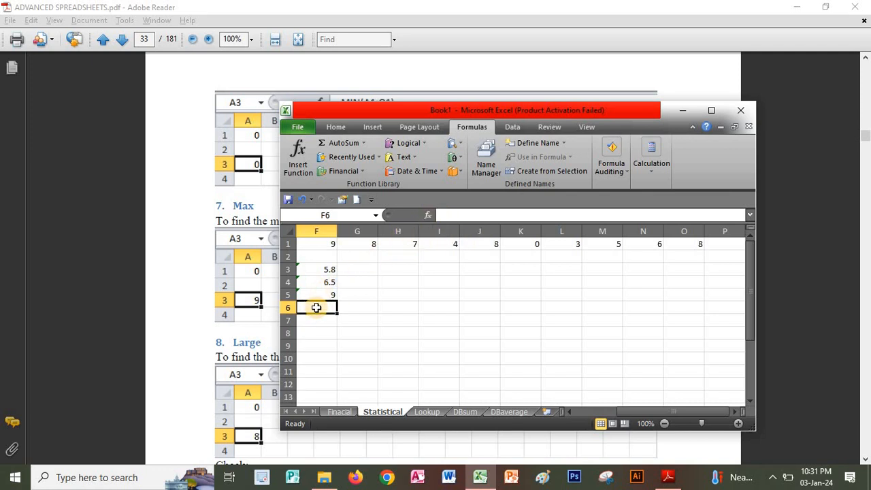
pyautogui.click(428, 215)
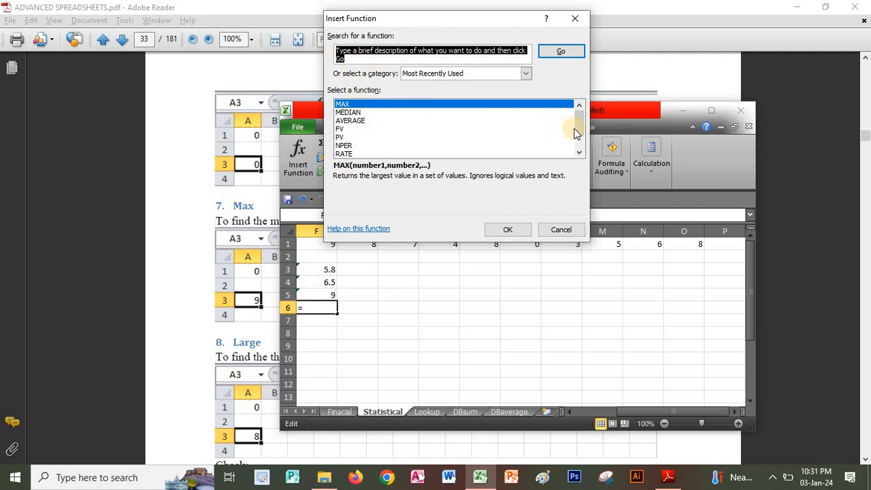
pyautogui.moveTo(577, 128)
pyautogui.mouseDown()
pyautogui.moveTo(577, 152)
pyautogui.moveTo(578, 120)
pyautogui.mouseUp()
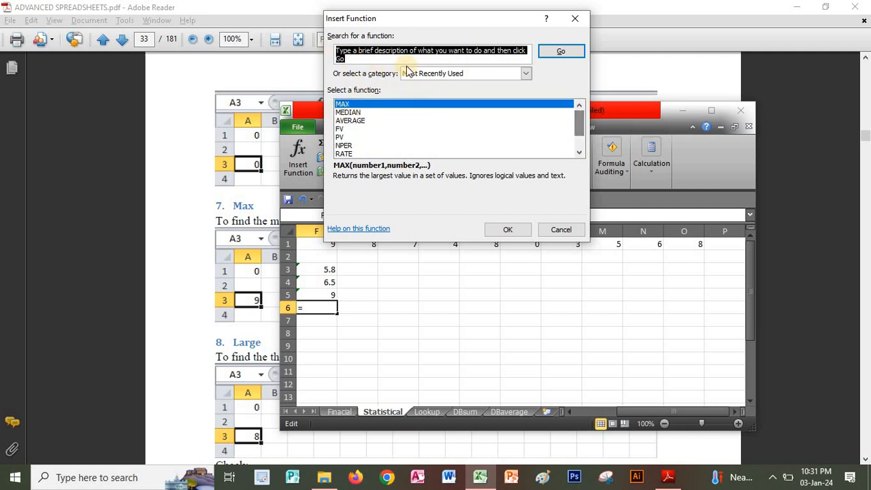
pyautogui.click(350, 57)
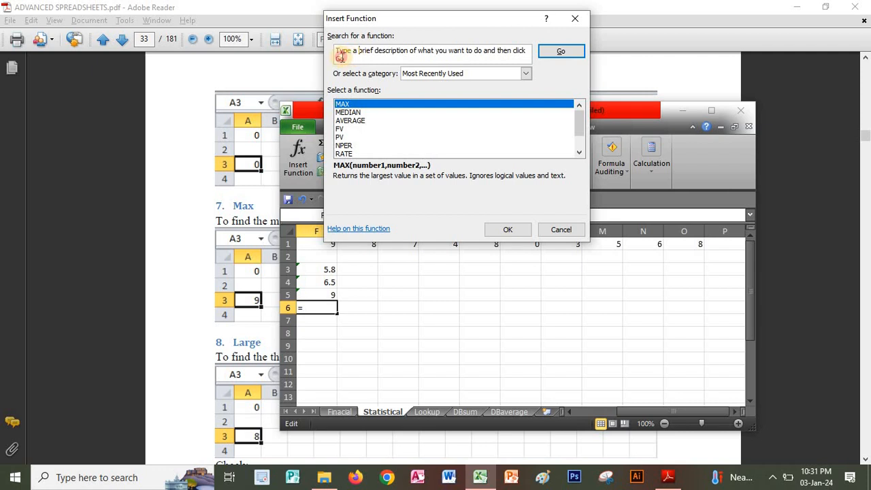
pyautogui.moveTo(341, 58); pyautogui.dragTo(320, 32)
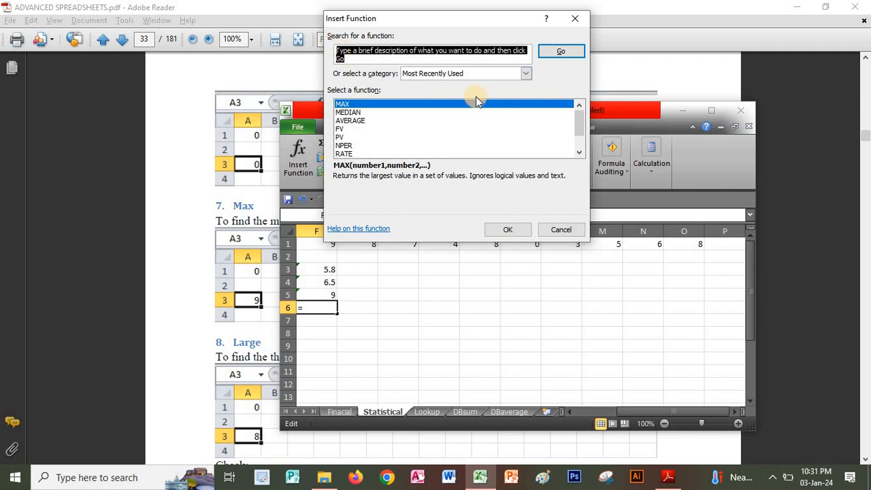
pyautogui.write('m')
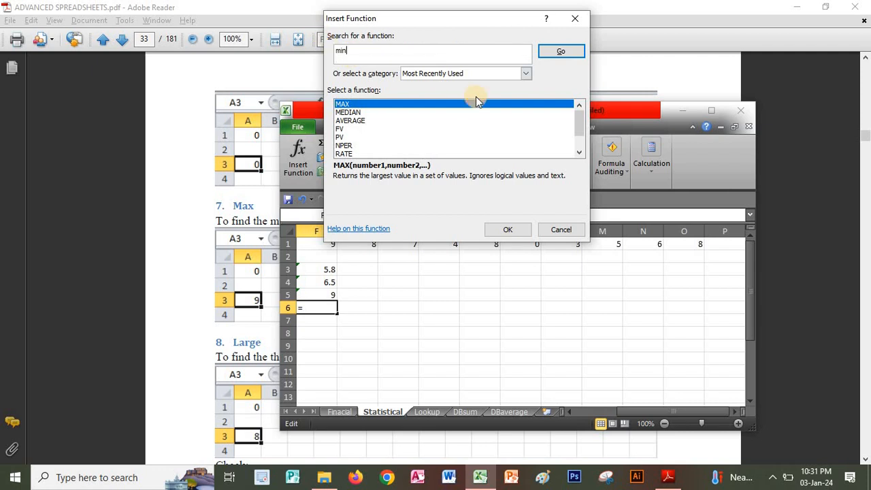
pyautogui.write('in')
pyautogui.click(544, 52)
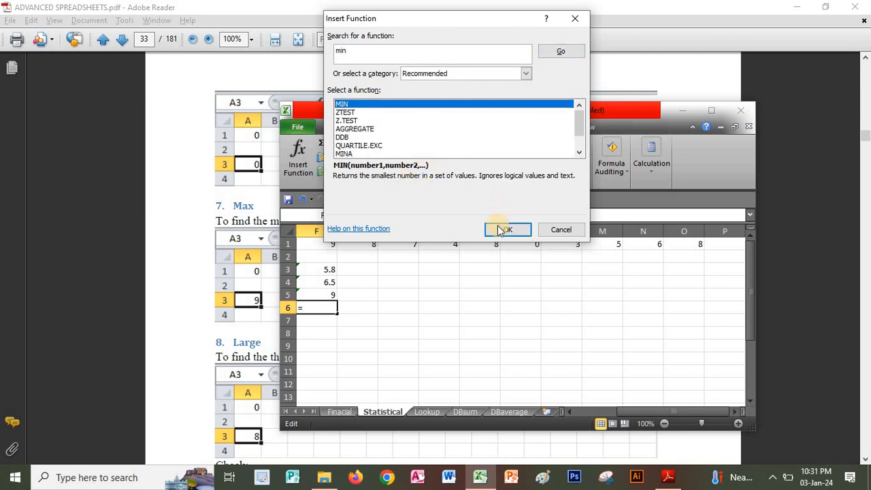
pyautogui.click(504, 230)
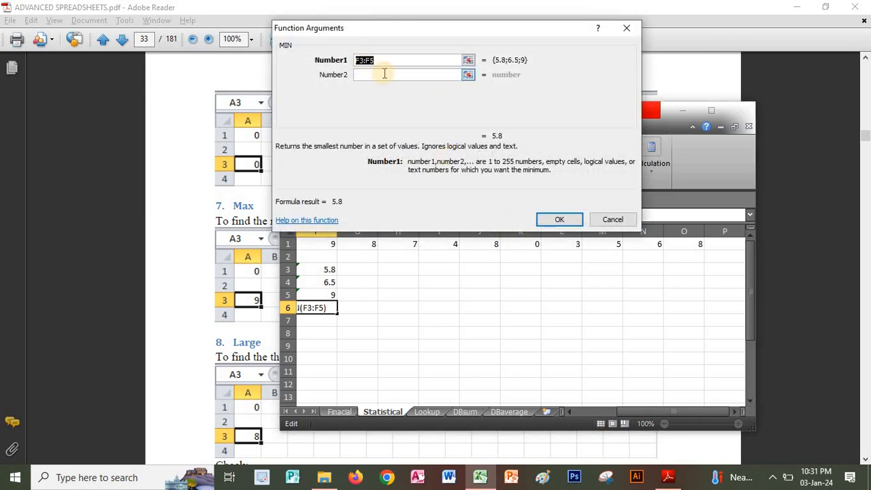
pyautogui.moveTo(328, 244); pyautogui.dragTo(700, 244)
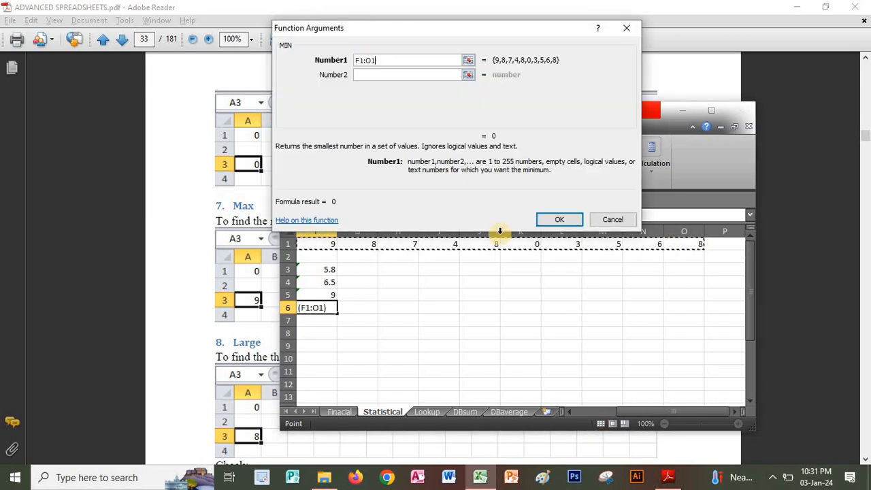
pyautogui.click(552, 219)
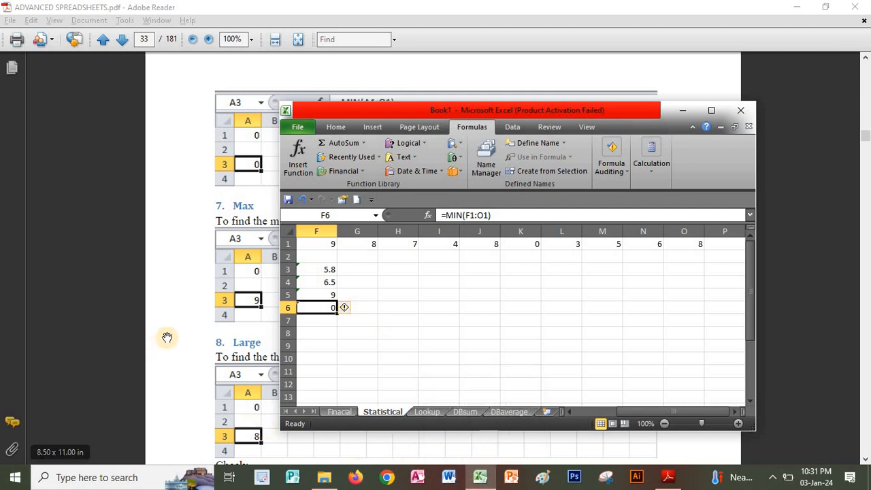
# Switch to the PDF, read the Large section on page 33, and return to the Excel workbook.
pyautogui.click(195, 320)
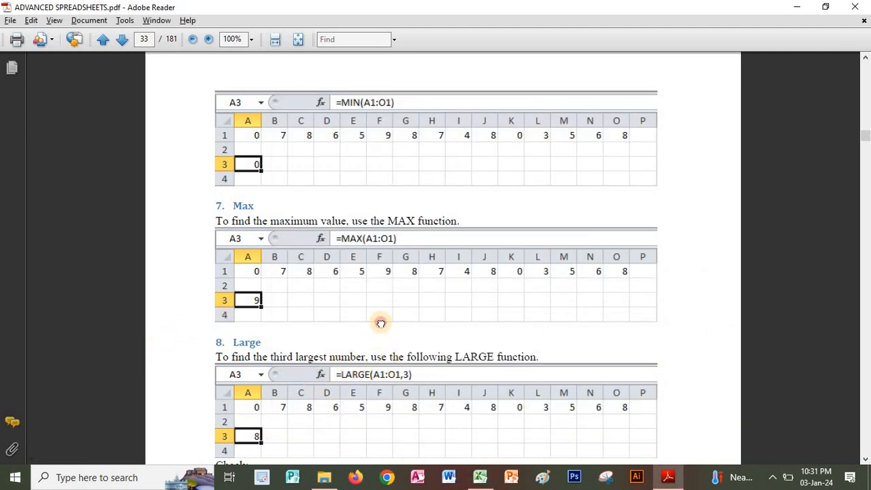
pyautogui.scroll(-3, 381, 325)
pyautogui.scroll(-1, 395, 263)
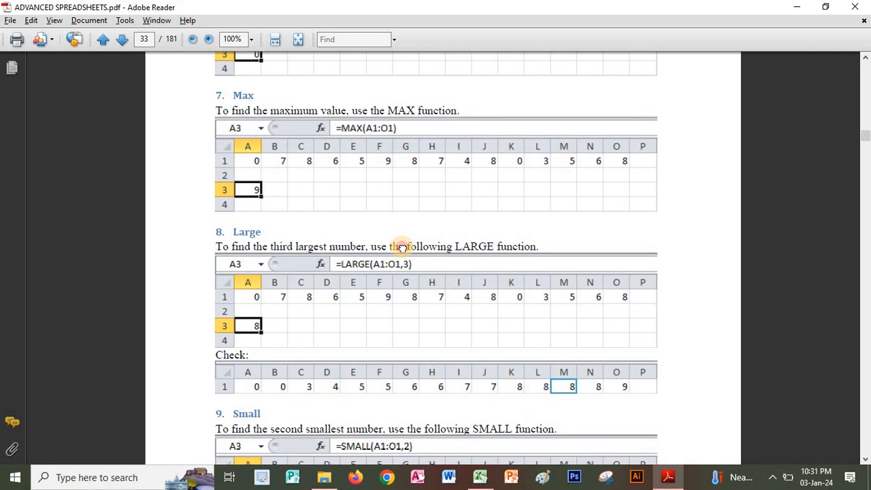
pyautogui.click(667, 477)
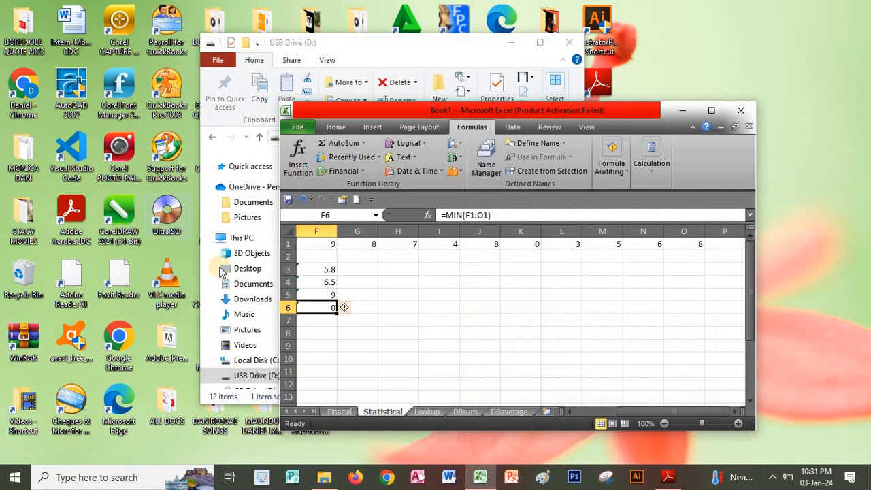
# Find the LARGE function for cell F7 by searching for large, and try to enter it with only F1:O1 as Array.
pyautogui.click(323, 321)
pyautogui.click(427, 215)
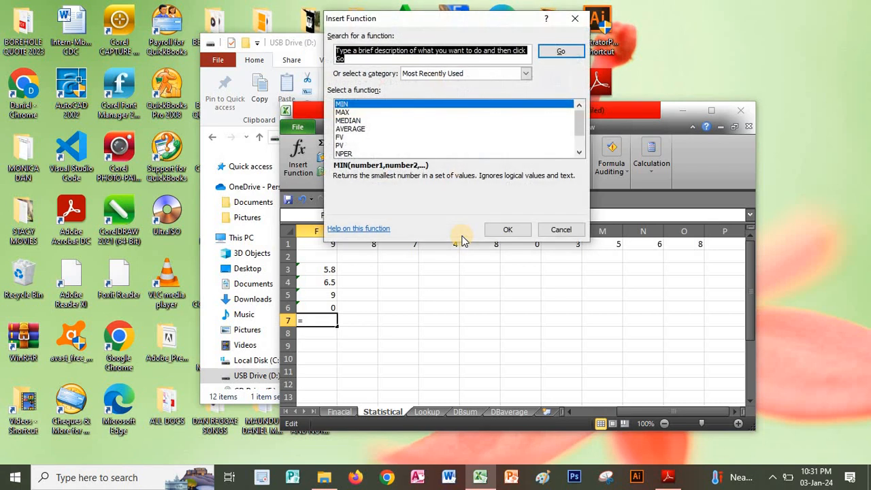
pyautogui.write('la')
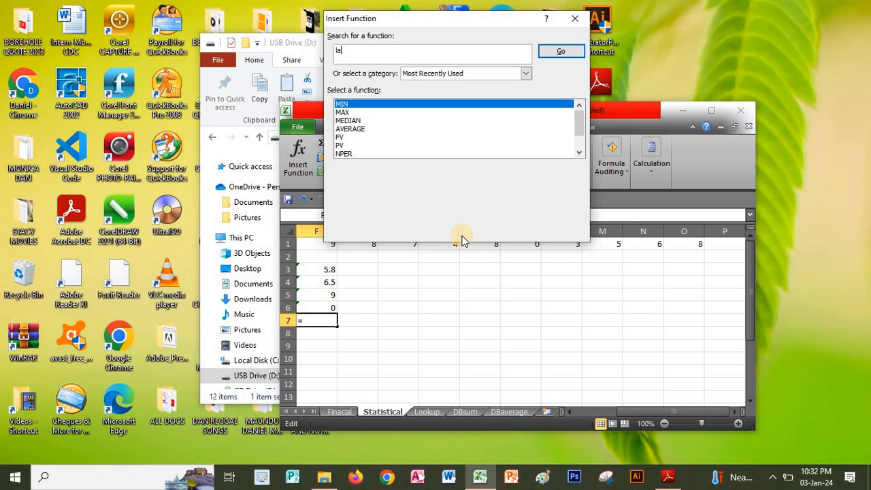
pyautogui.write('rge')
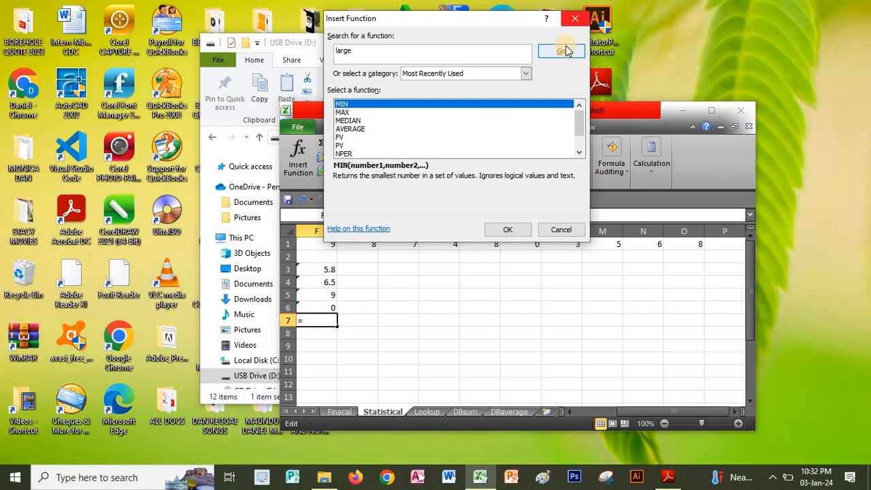
pyautogui.click(564, 51)
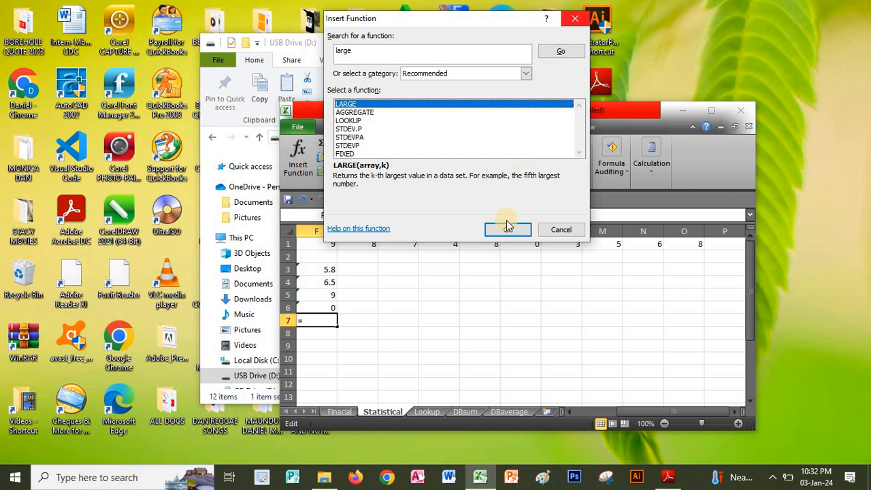
pyautogui.click(508, 229)
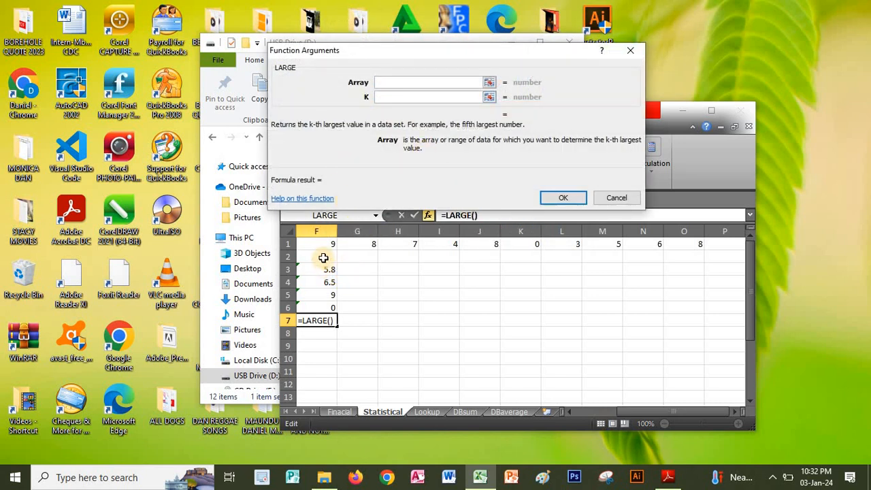
pyautogui.moveTo(324, 244); pyautogui.dragTo(691, 245)
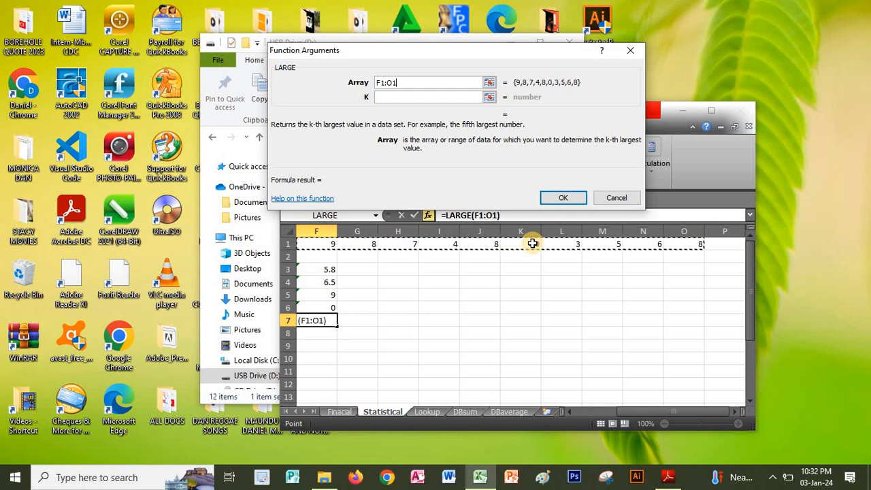
pyautogui.click(558, 199)
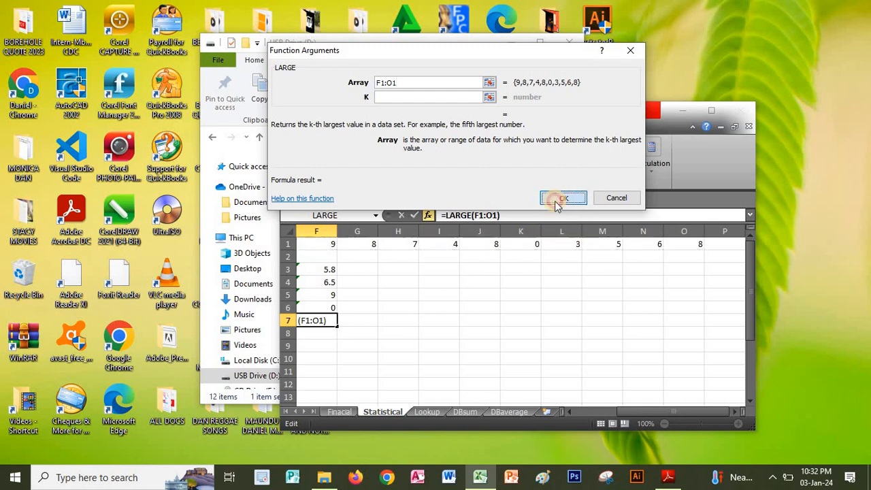
pyautogui.click(439, 275)
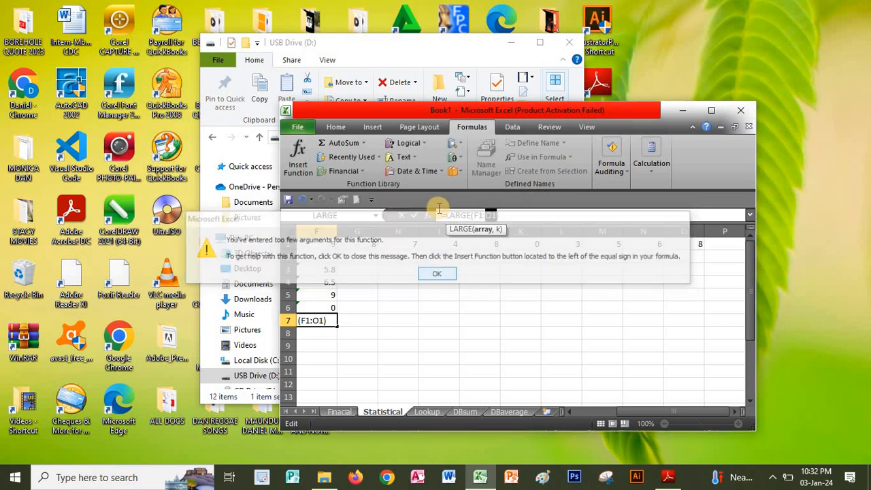
# Reopen the LARGE function's arguments for F7, consult the Large example in the PDF, and set K to 3.
pyautogui.click(428, 215)
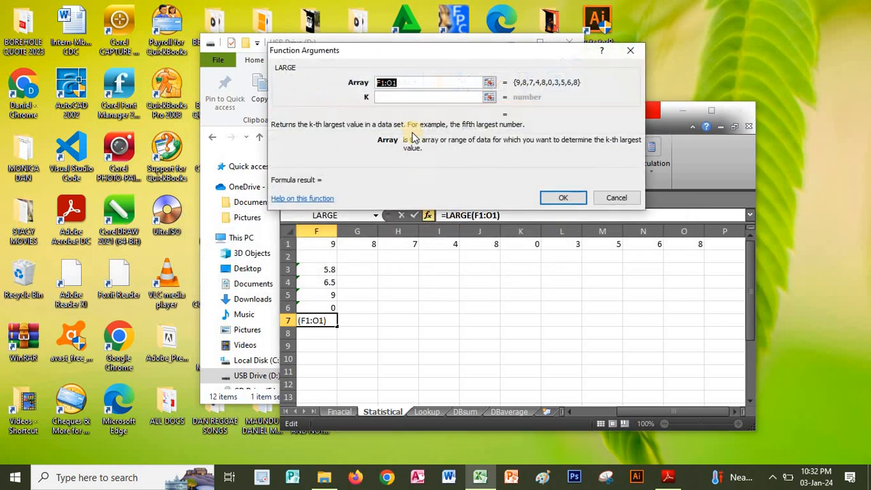
pyautogui.click(392, 97)
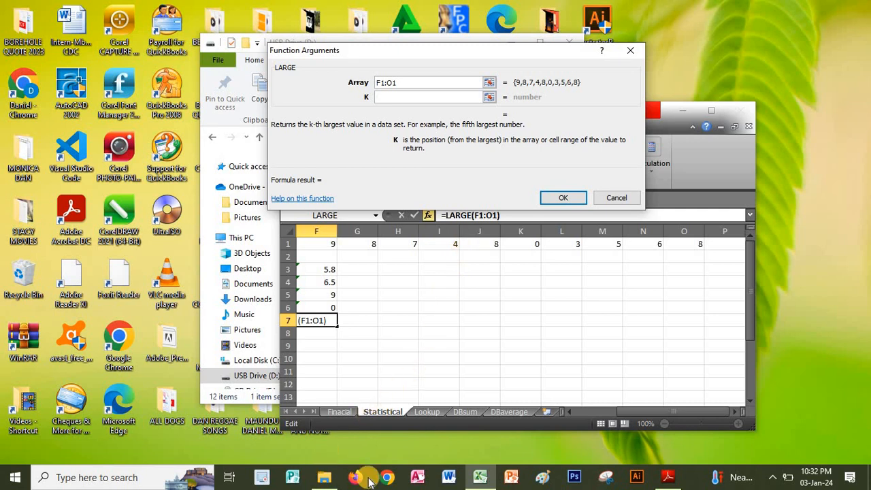
pyautogui.click(667, 477)
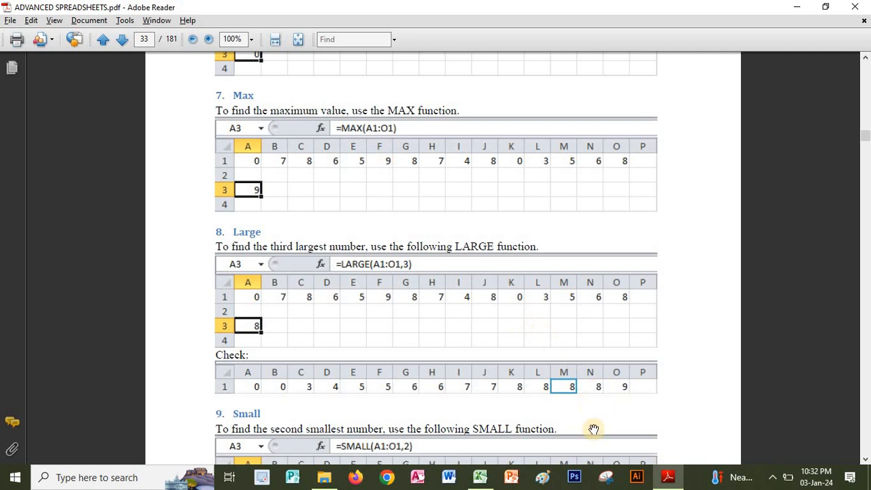
pyautogui.click(682, 482)
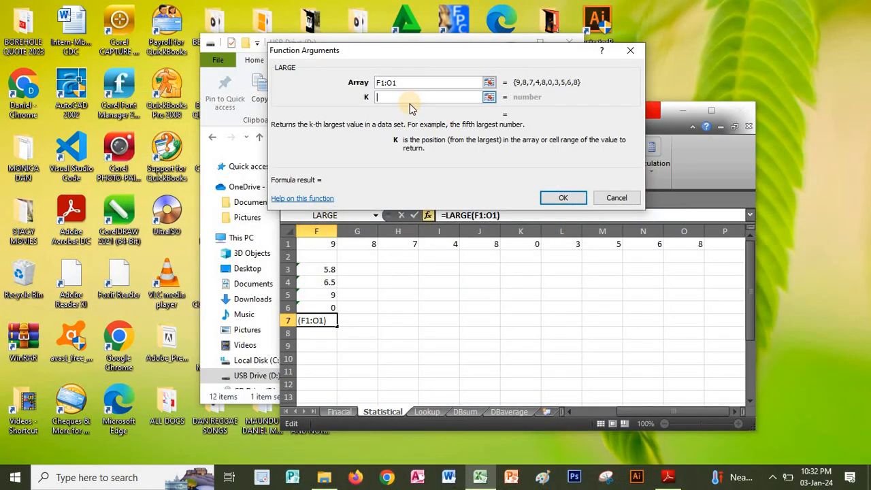
pyautogui.write('3')
# Try K values 2, 1, 3, 4 and 5 in the LARGE function for F7, and cancel the entry.
pyautogui.moveTo(405, 97); pyautogui.dragTo(366, 100)
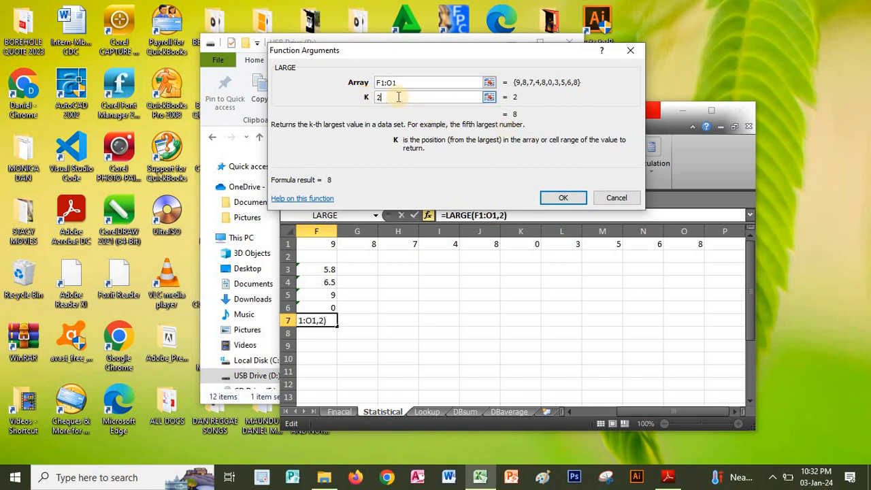
pyautogui.moveTo(394, 96); pyautogui.dragTo(368, 99)
pyautogui.write('1')
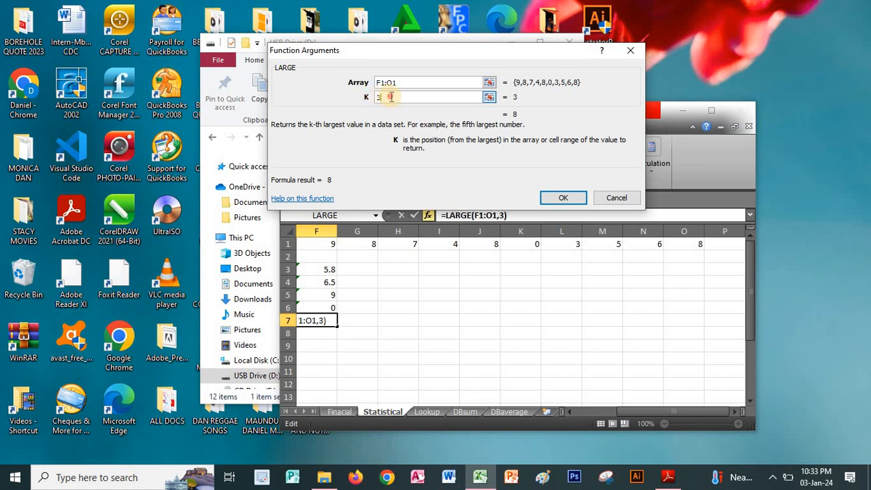
pyautogui.write('4')
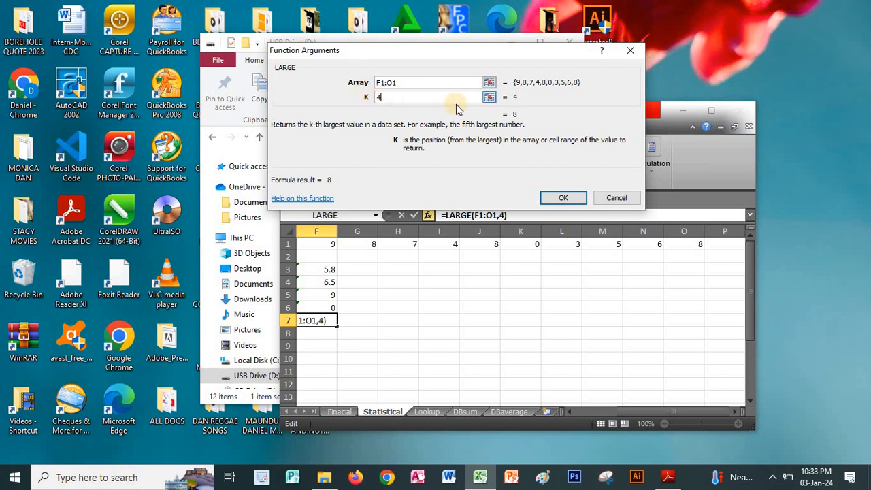
pyautogui.moveTo(392, 99); pyautogui.dragTo(372, 102)
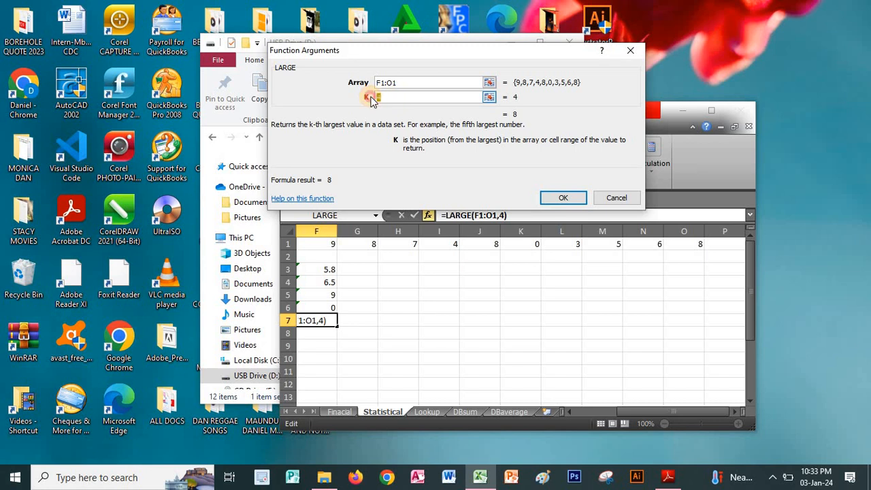
pyautogui.write('5')
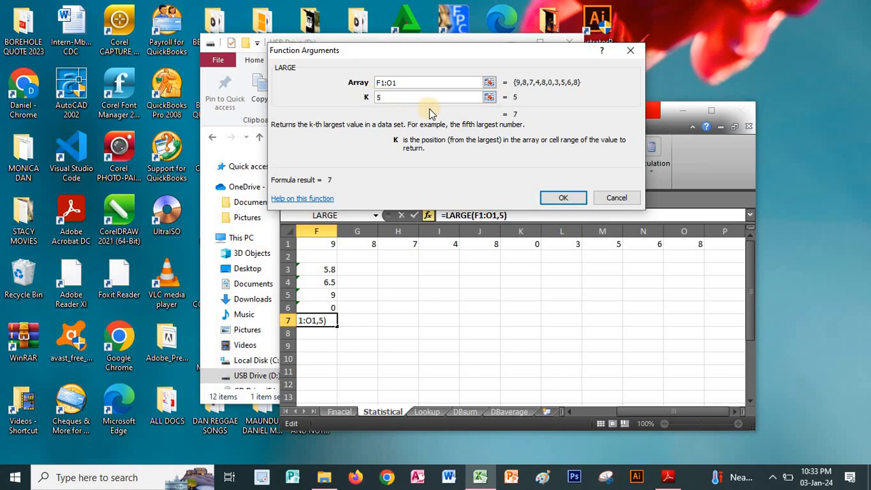
pyautogui.click(605, 197)
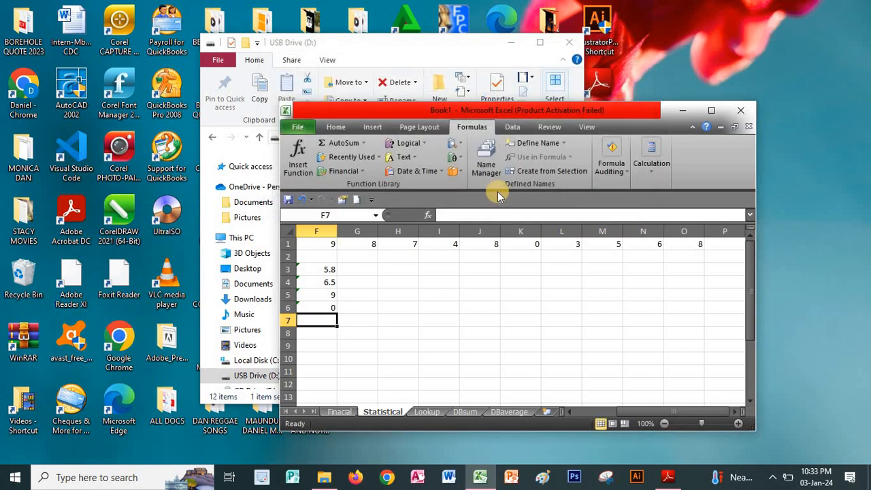
# Switch to the PDF in Adobe Reader and read the Small section on page 33 and the VLookup section on page 34.
pyautogui.press('alt')
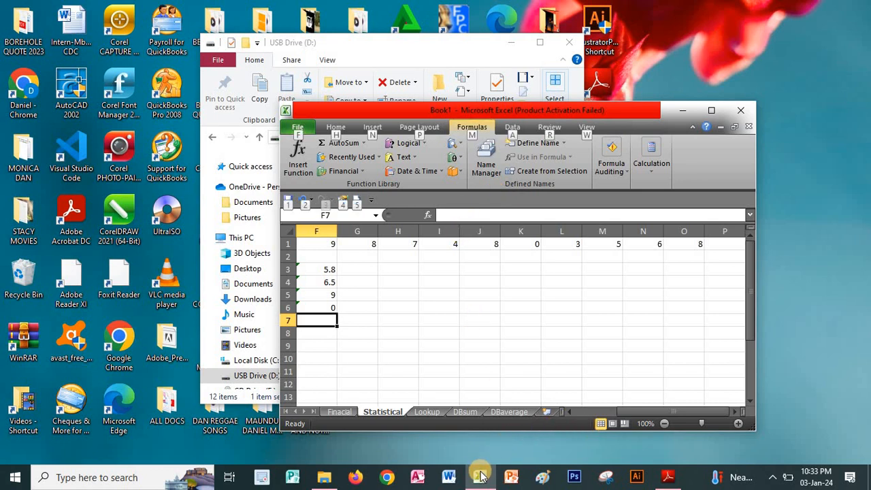
pyautogui.click(668, 476)
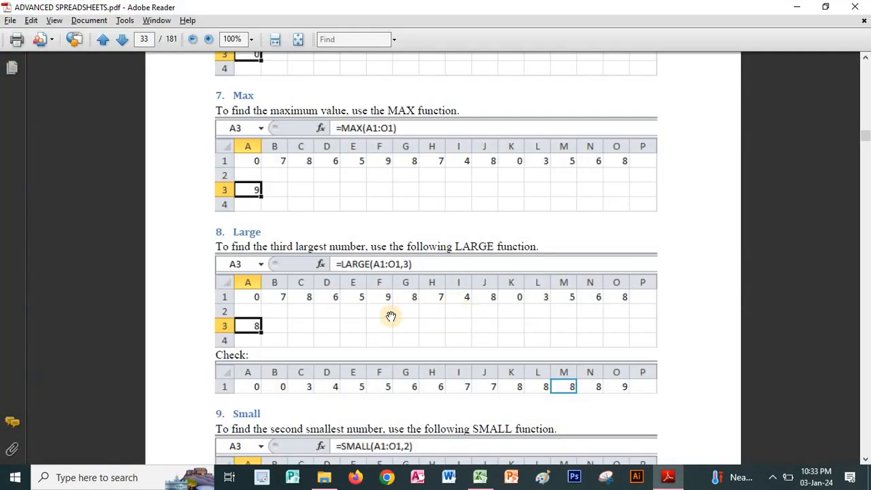
pyautogui.scroll(-5, 439, 279)
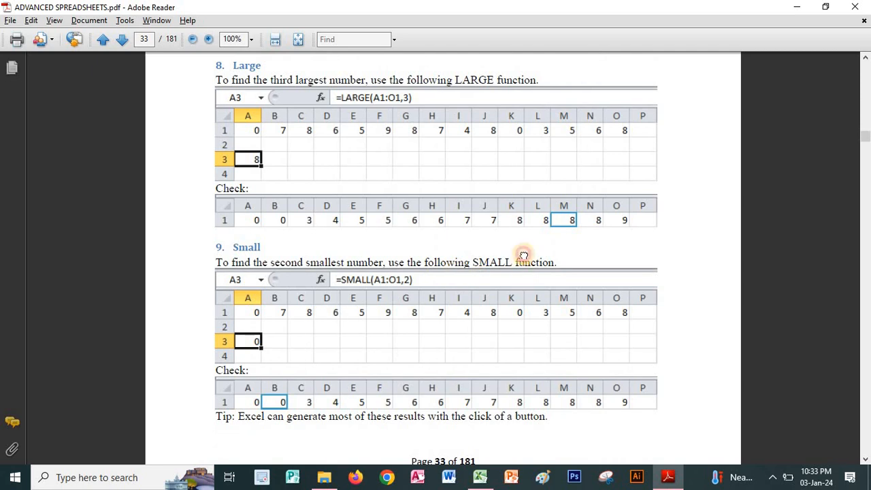
pyautogui.scroll(-3, 524, 256)
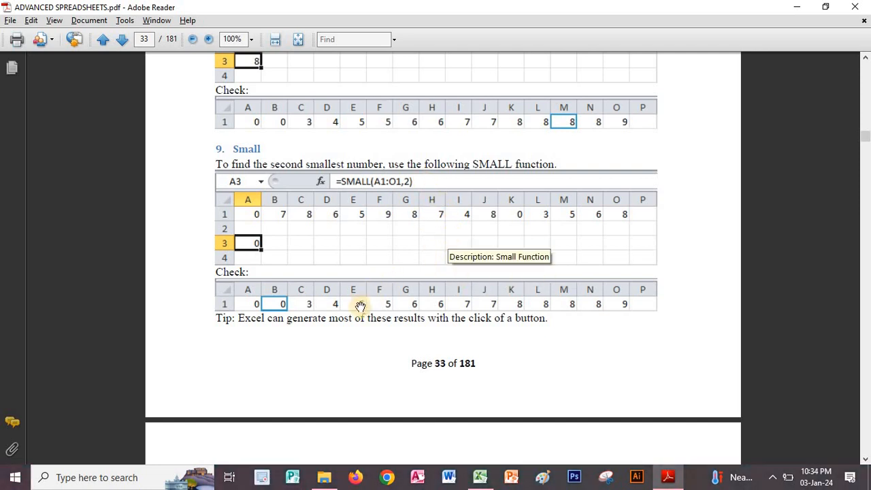
pyautogui.scroll(-3, 411, 300)
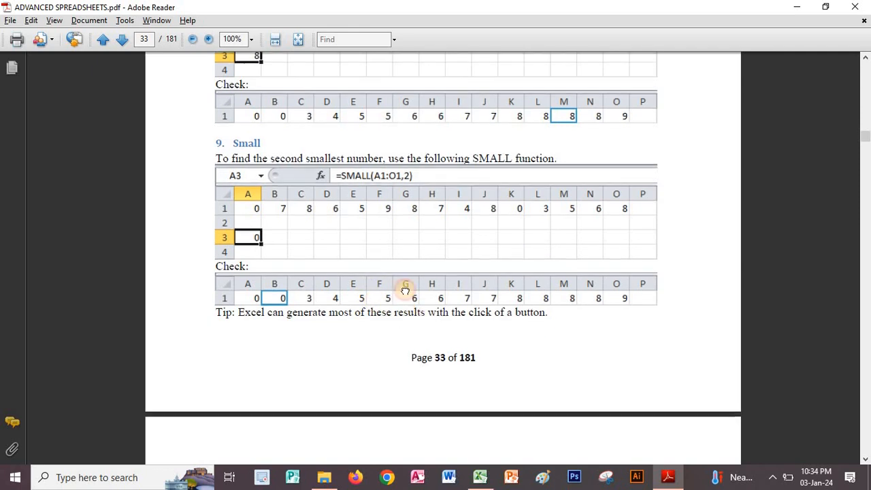
pyautogui.moveTo(428, 218)
pyautogui.mouseDown()
pyautogui.moveTo(431, 203)
pyautogui.moveTo(424, 230)
pyautogui.mouseUp()
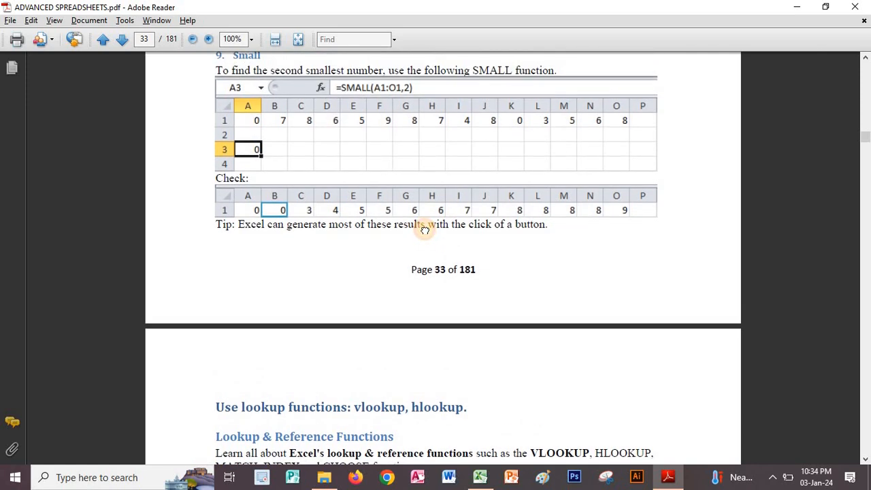
pyautogui.moveTo(424, 230); pyautogui.dragTo(444, 97)
pyautogui.moveTo(478, 325); pyautogui.dragTo(496, 88)
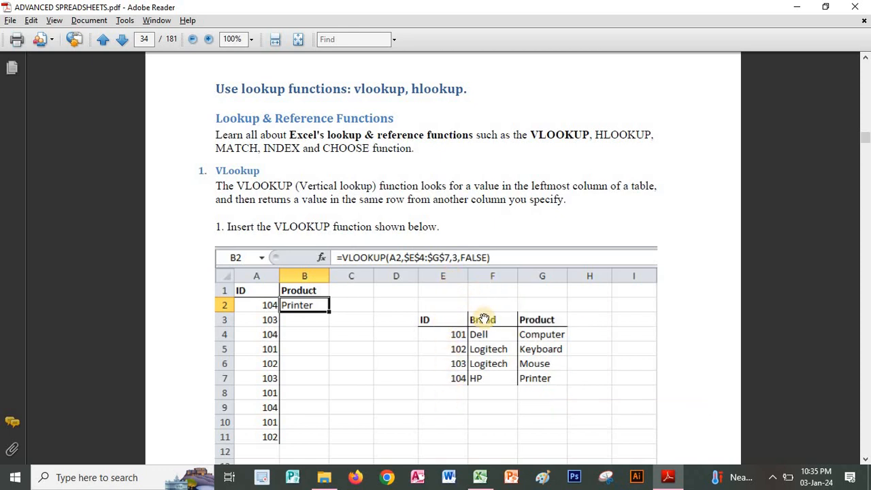
# Return to Excel, go to the Lookup sheet, and start a VLOOKUP function in cell B2, found by searching for vlookup.
pyautogui.click(480, 477)
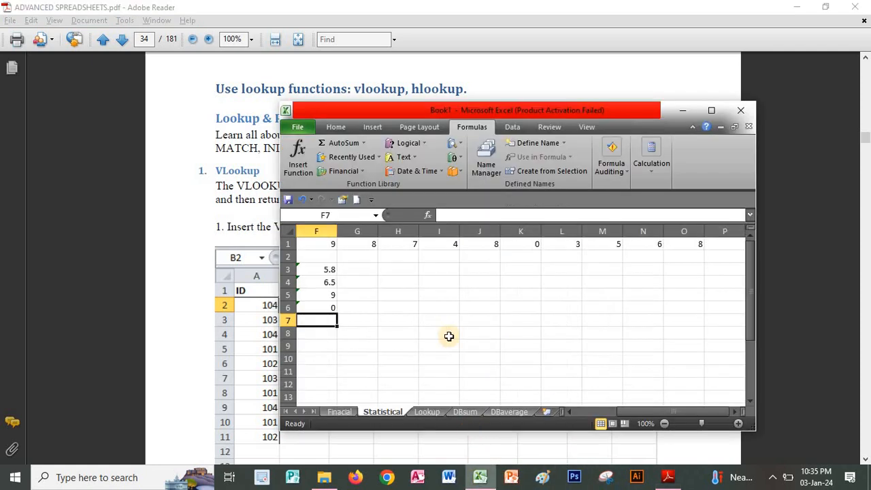
pyautogui.click(427, 413)
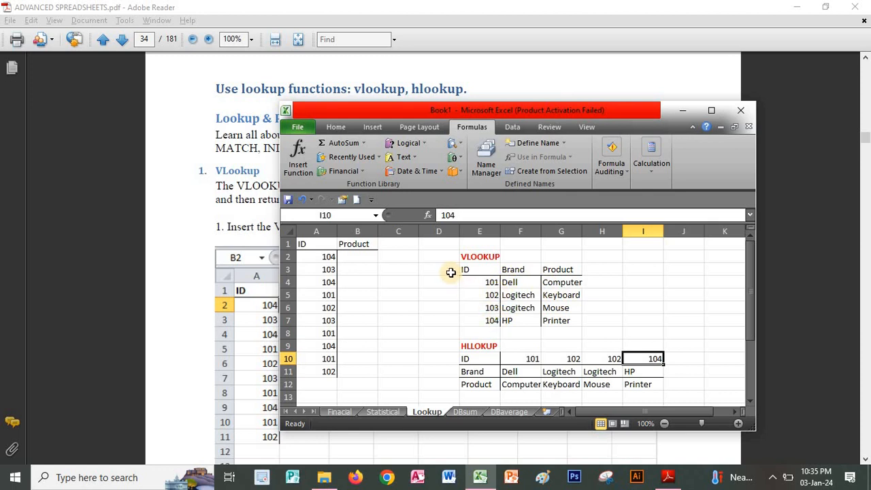
pyautogui.click(352, 257)
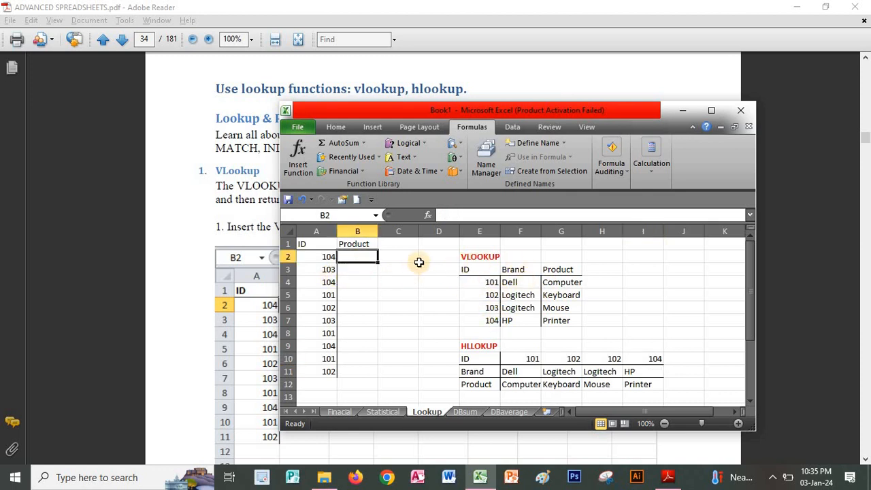
pyautogui.click(429, 216)
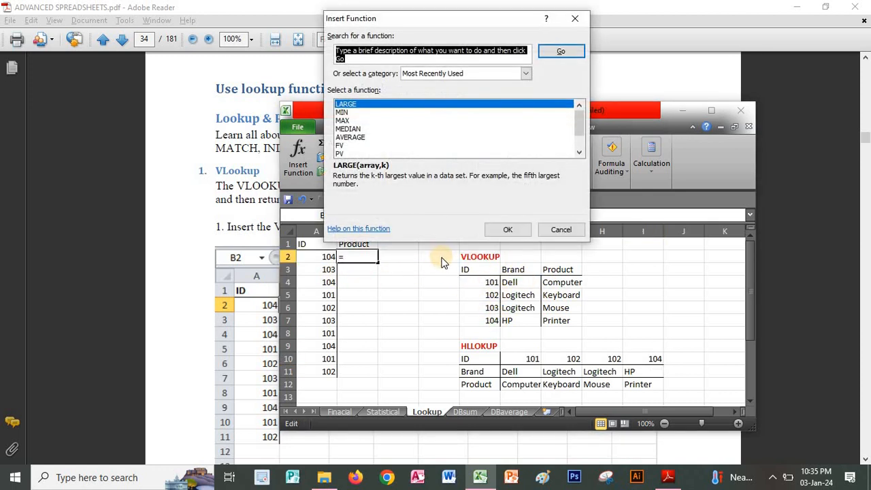
pyautogui.write('vlookup')
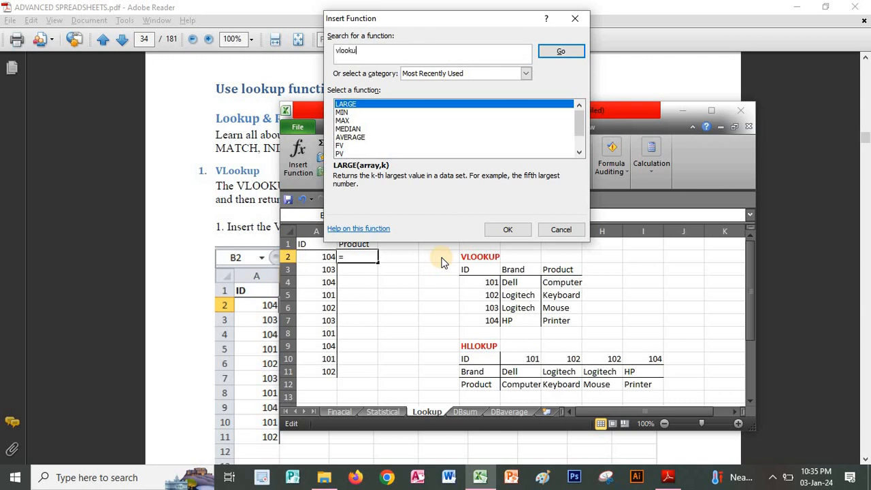
pyautogui.click(543, 53)
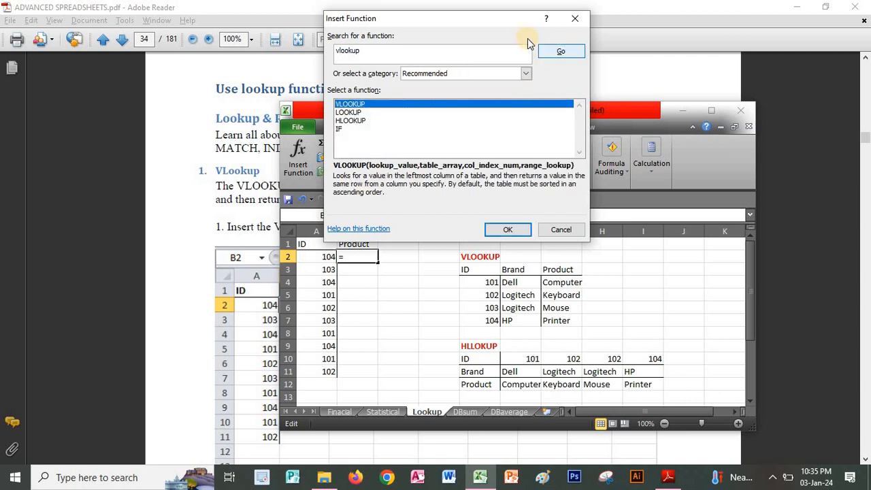
pyautogui.click(511, 230)
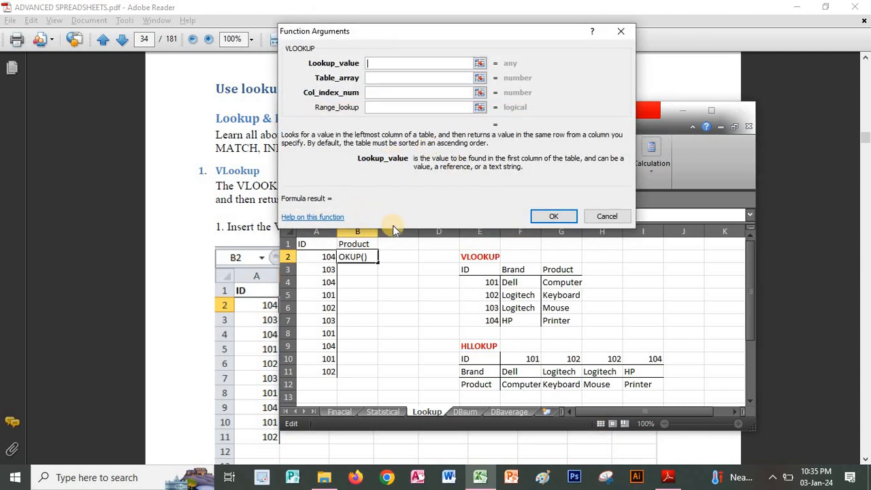
# Set the VLOOKUP arguments to lookup value A2, table array E3:G7 and column index number 3.
pyautogui.click(321, 261)
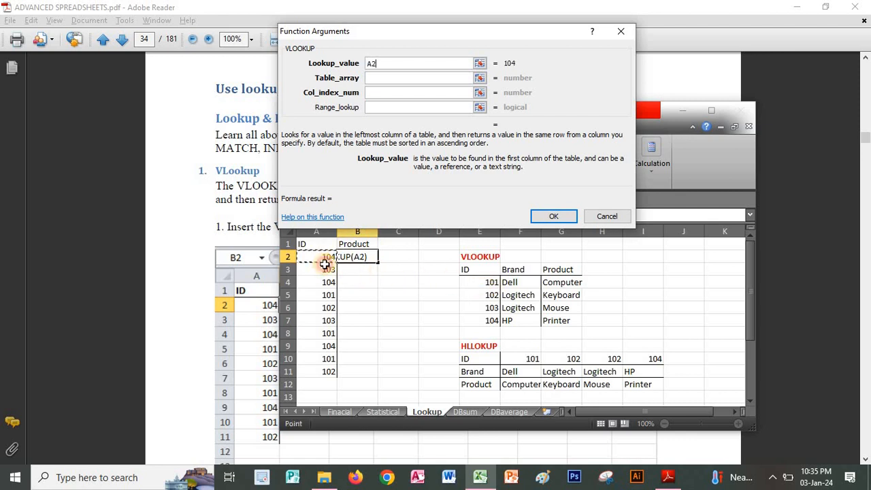
pyautogui.click(388, 77)
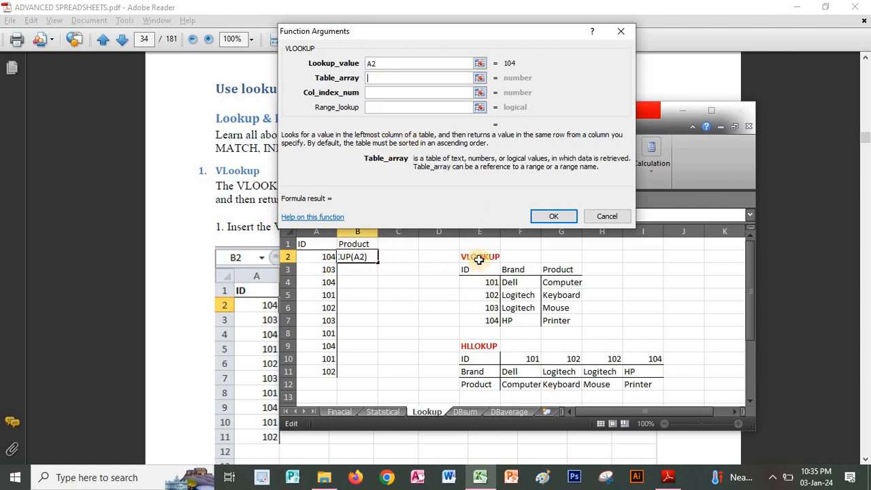
pyautogui.moveTo(477, 270); pyautogui.dragTo(558, 323)
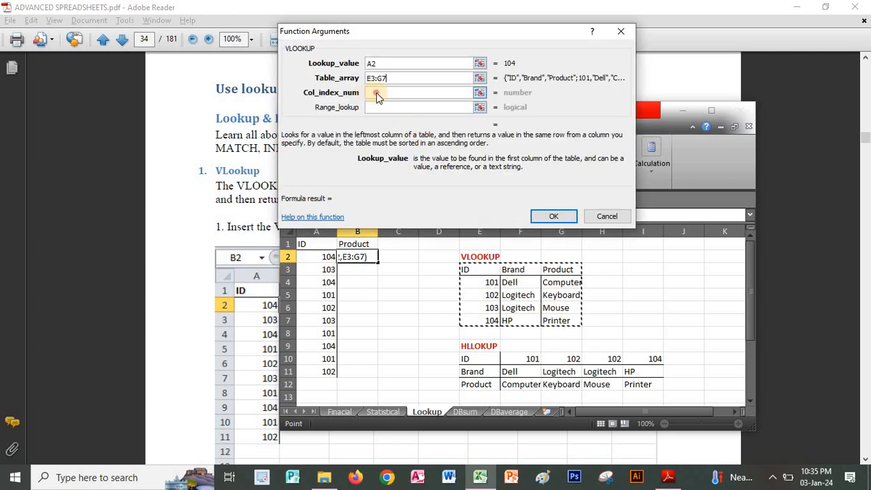
pyautogui.click(377, 95)
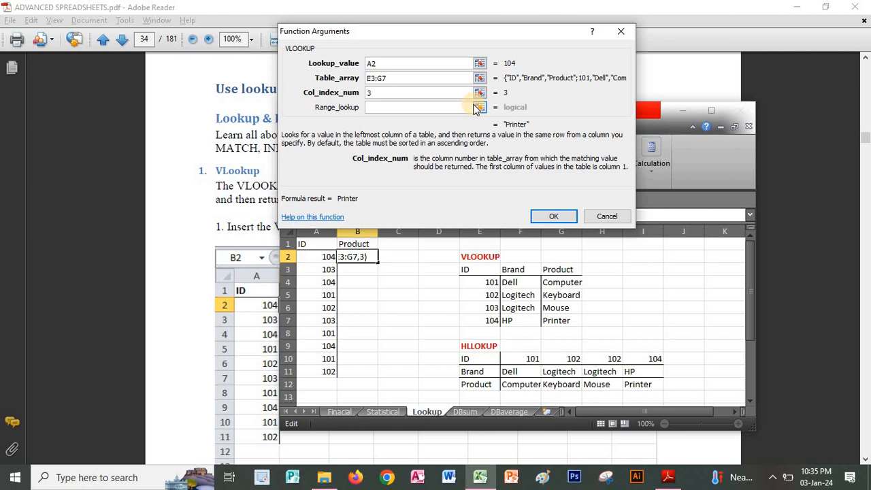
pyautogui.click(426, 104)
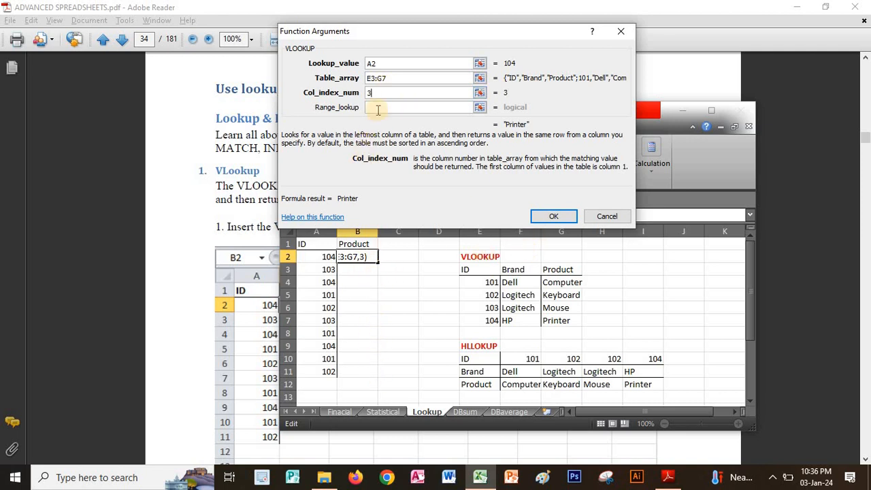
# Make the rows of the VLOOKUP table array absolute as E$3:G$7 and enter the formula in B2.
pyautogui.click(373, 79)
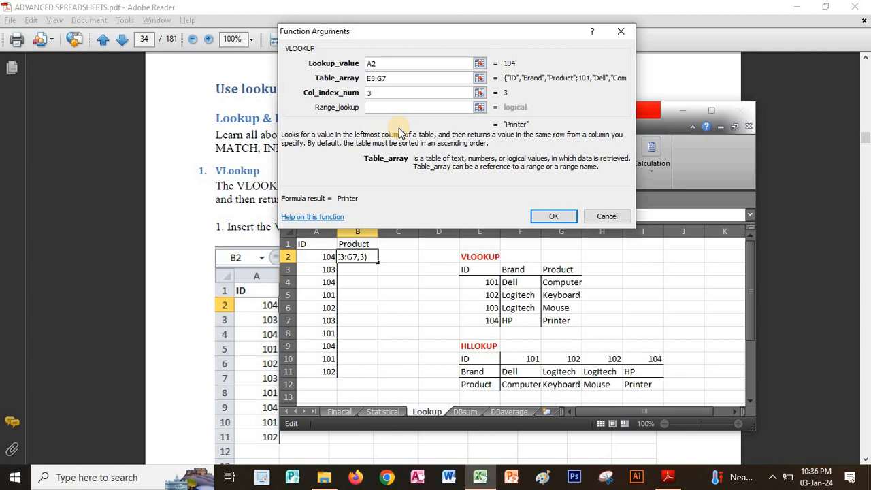
pyautogui.write('$')
pyautogui.press('Right')
pyautogui.press('Right')
pyautogui.press('Right')
pyautogui.write('$')
pyautogui.click(554, 216)
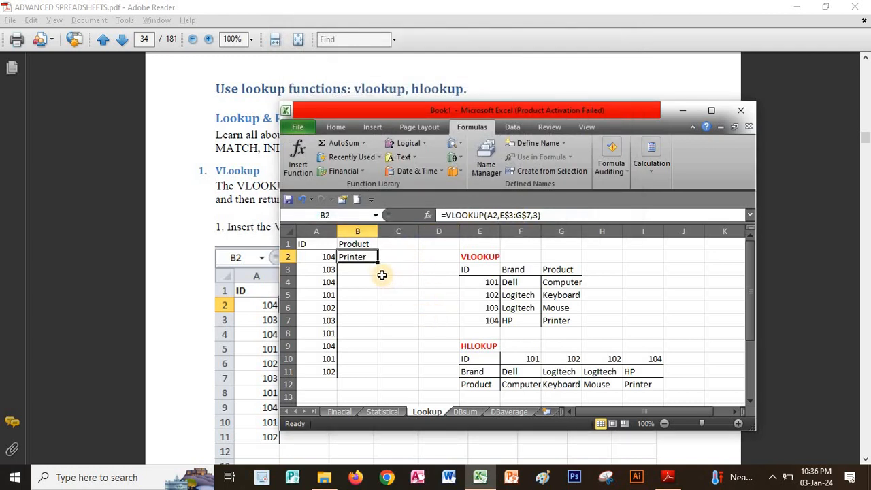
# Fill the VLOOKUP formula from B2 down to B11.
pyautogui.moveTo(379, 272); pyautogui.dragTo(379, 379)
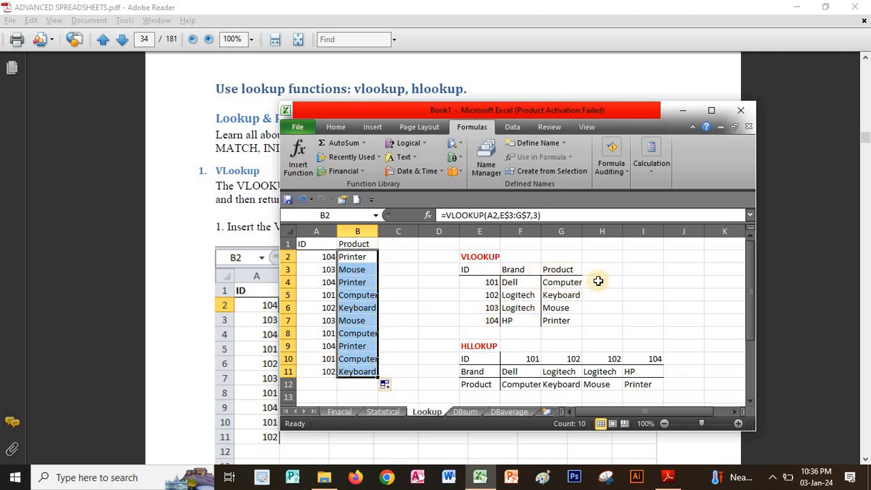
pyautogui.scroll(-10, 556, 270)
pyautogui.scroll(10, 556, 270)
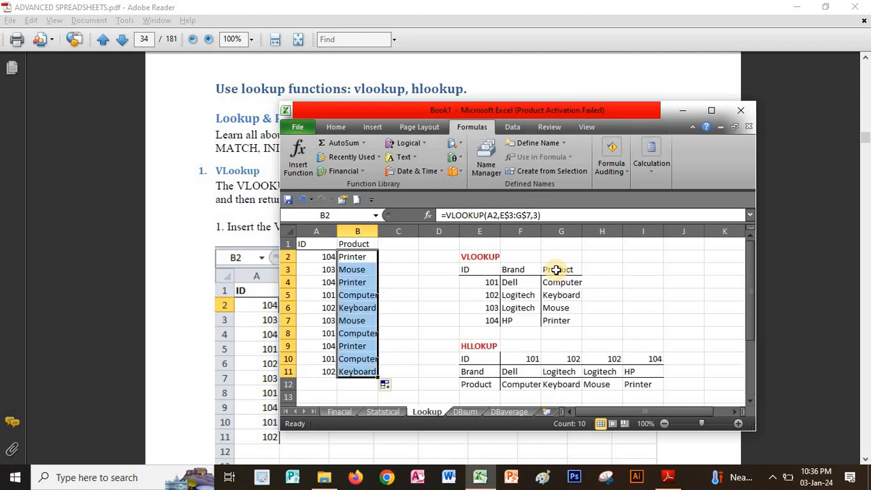
# Enter the heading Product in cell C1.
pyautogui.click(393, 246)
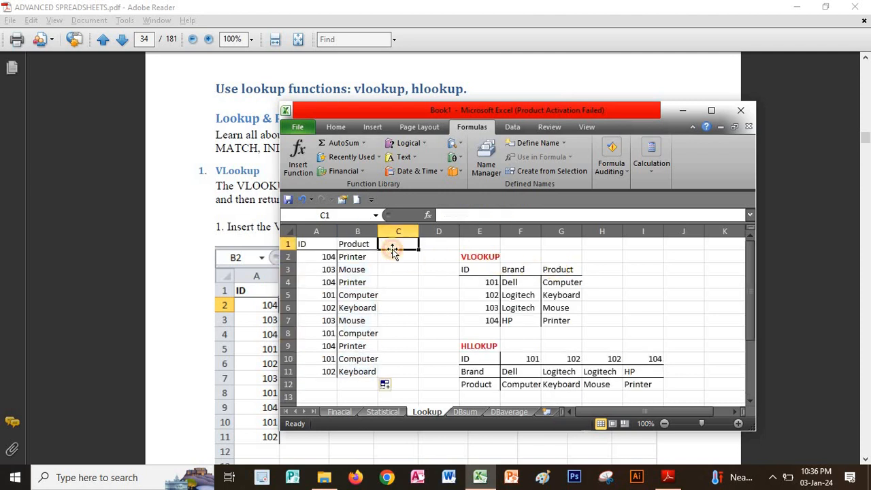
pyautogui.write('Product')
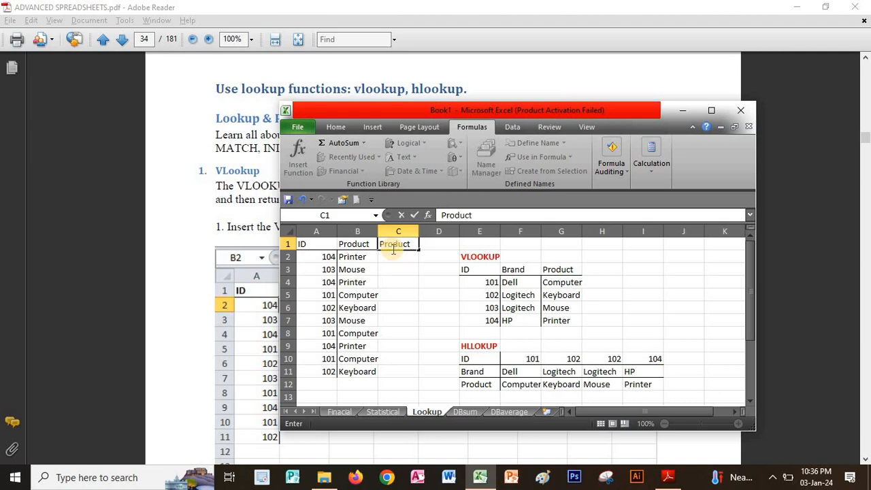
pyautogui.press('Return')
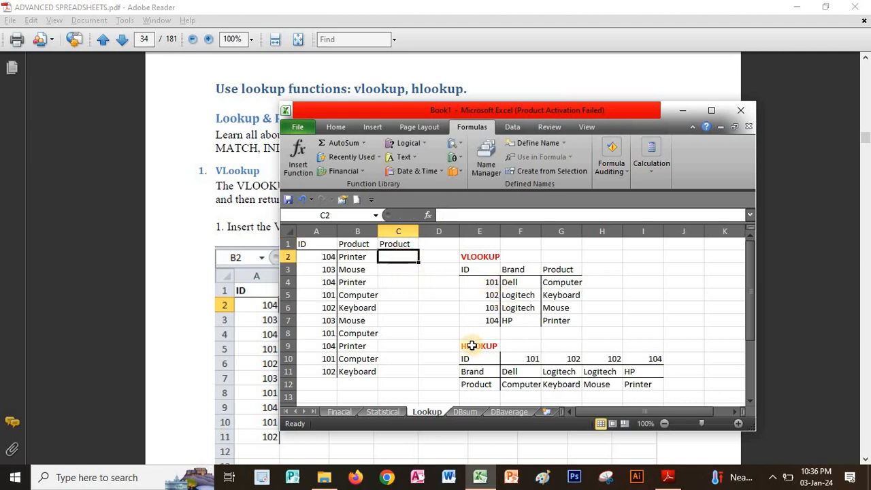
# Start an HLOOKUP function in cell C2, found by searching the functions for hlookup.
pyautogui.click(429, 215)
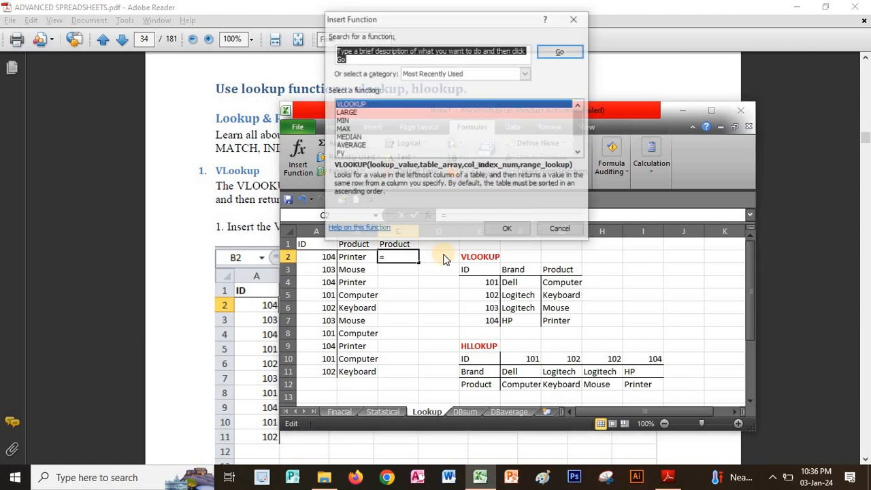
pyautogui.write('h')
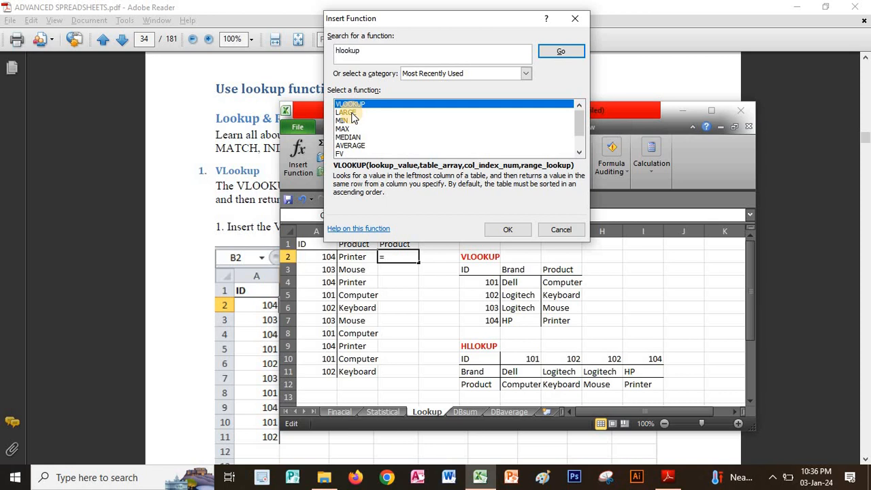
pyautogui.write('lookup')
pyautogui.click(555, 52)
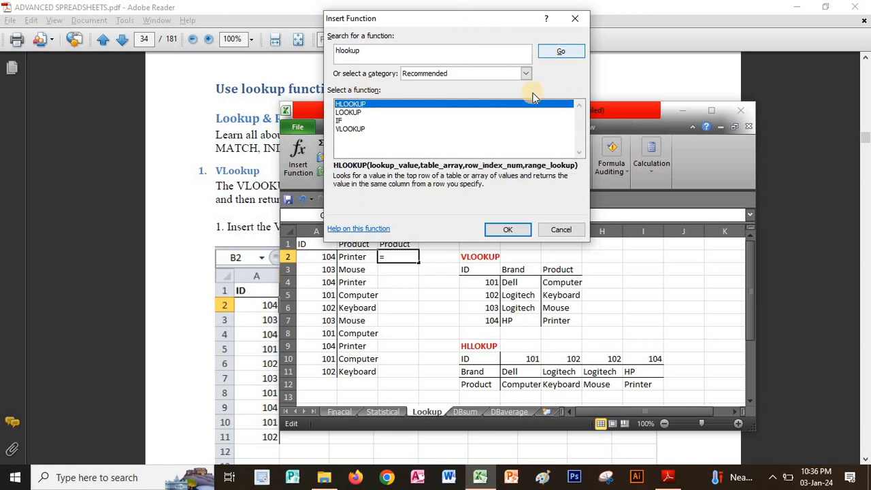
pyautogui.click(509, 228)
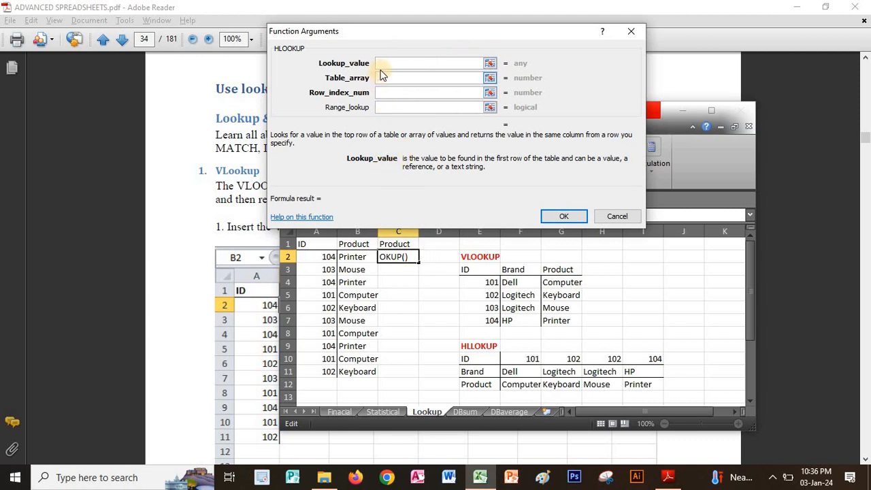
# Set the HLOOKUP arguments to lookup value A2, table array E10:I12 and row index number 3.
pyautogui.click(323, 259)
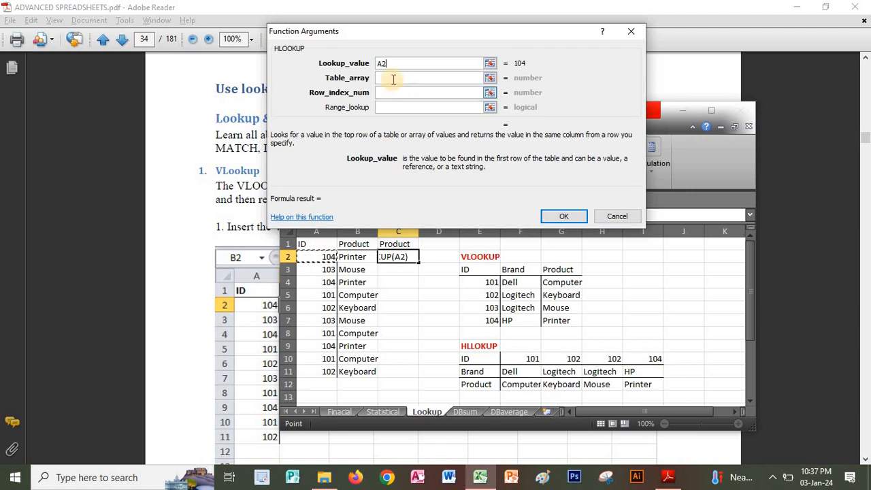
pyautogui.click(394, 79)
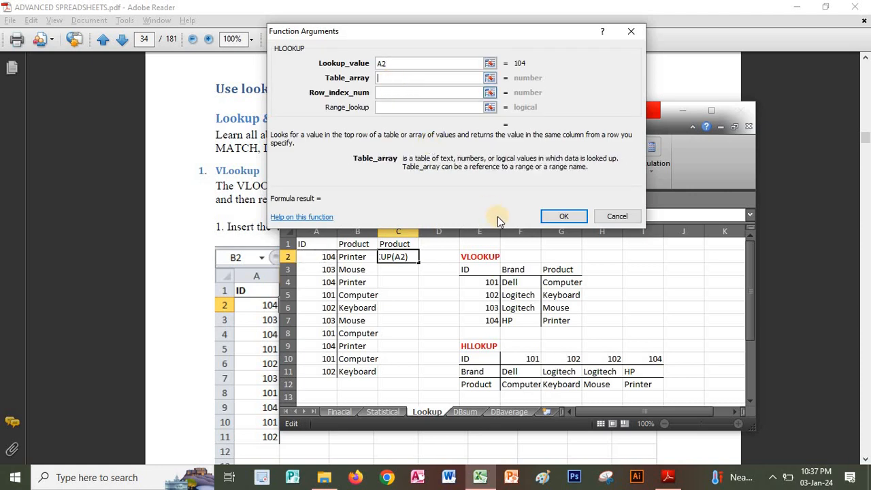
pyautogui.click(469, 359)
pyautogui.moveTo(499, 364); pyautogui.dragTo(647, 388)
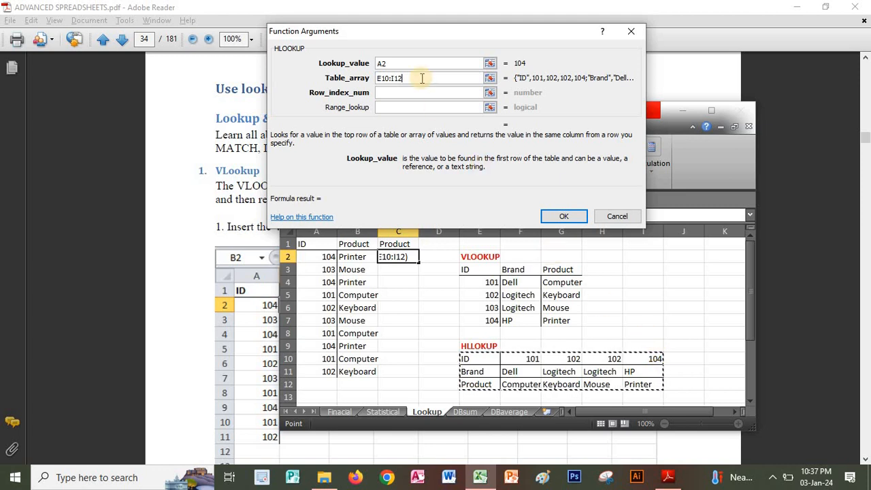
pyautogui.click(389, 95)
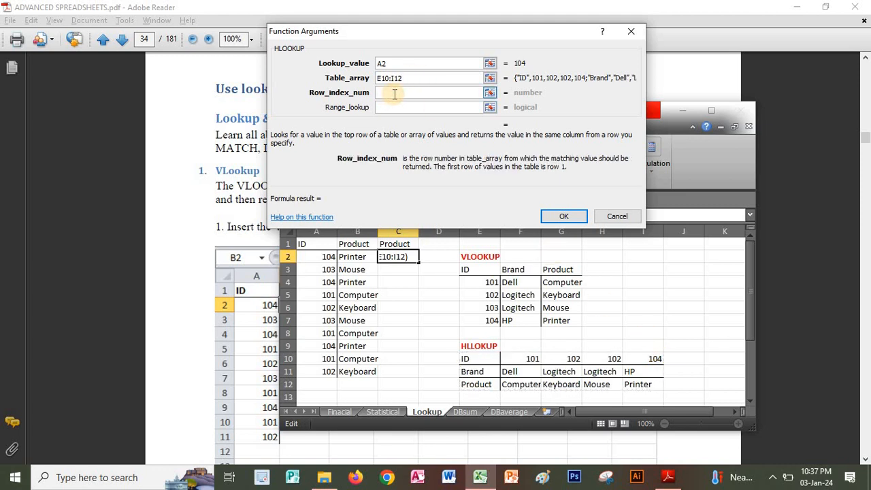
pyautogui.write('3')
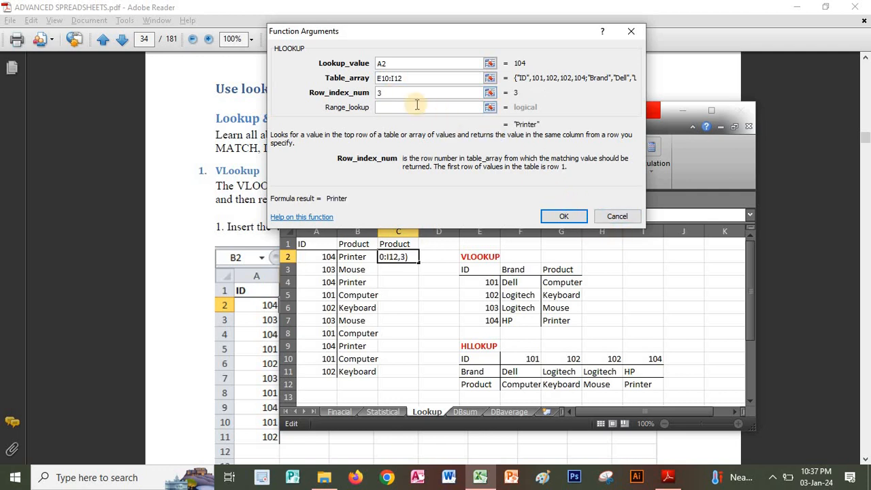
# Make the HLOOKUP table array's rows absolute as E$10:I$12, enter the formula, and fill it from C2 down to C11.
pyautogui.click(382, 78)
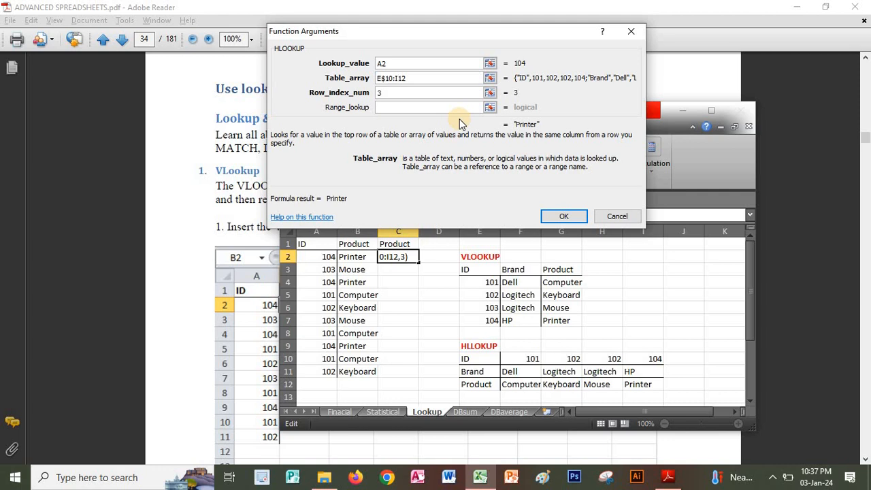
pyautogui.click(558, 216)
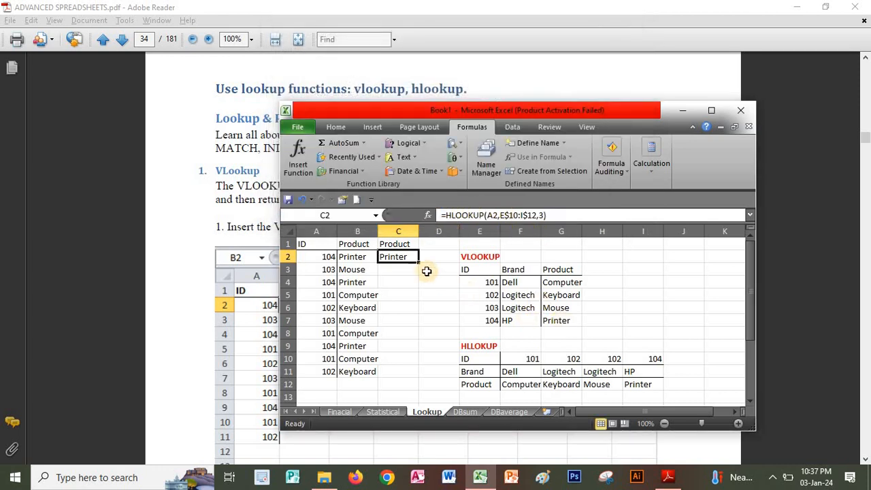
pyautogui.moveTo(419, 263); pyautogui.dragTo(418, 378)
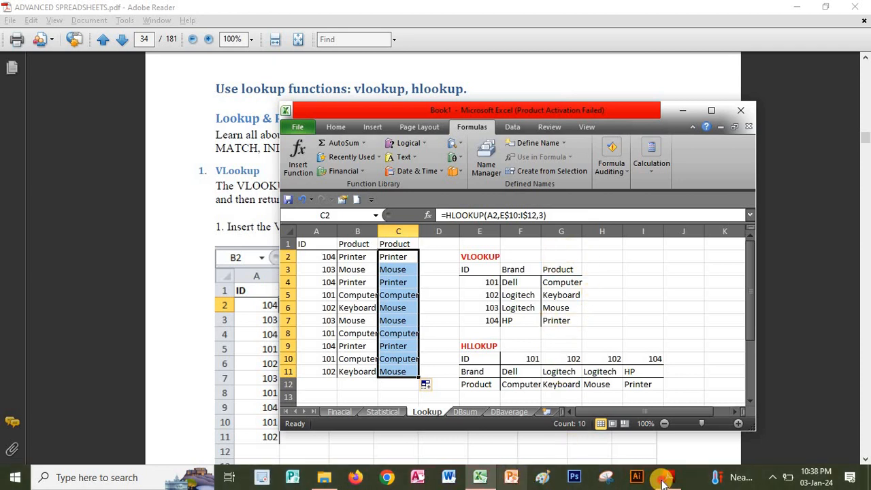
# Switch to the PDF in Adobe Reader and review the VLookup and HLookup examples on pages 34 and 35.
pyautogui.click(202, 286)
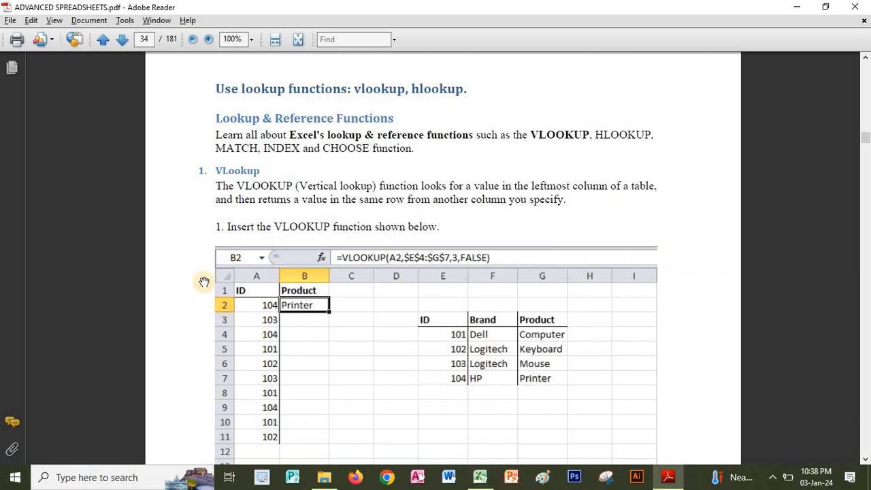
pyautogui.scroll(-3, 694, 109)
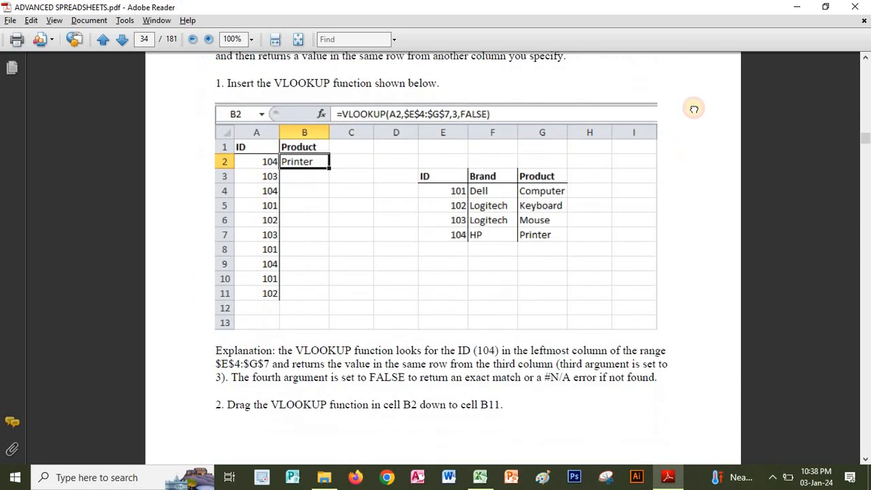
pyautogui.scroll(-1, 524, 289)
pyautogui.scroll(-1, 527, 299)
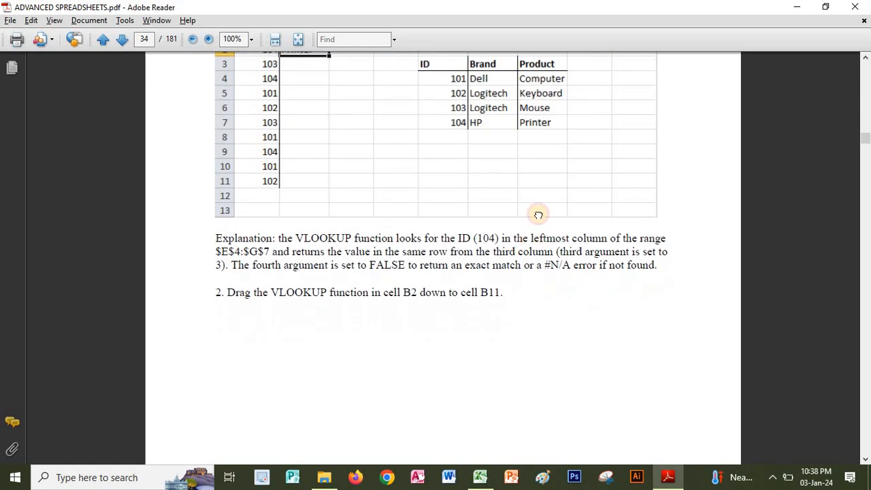
pyautogui.scroll(-3, 537, 215)
pyautogui.scroll(-4, 492, 307)
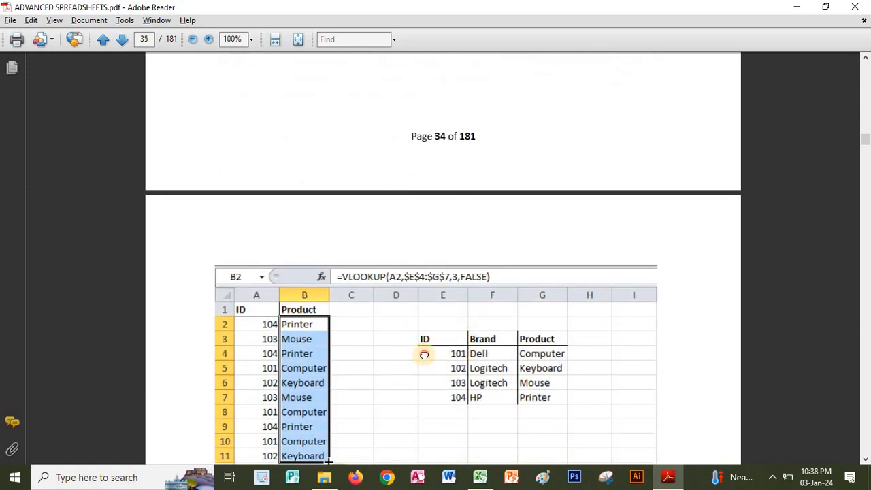
pyautogui.scroll(-2, 425, 344)
pyautogui.scroll(-2, 476, 285)
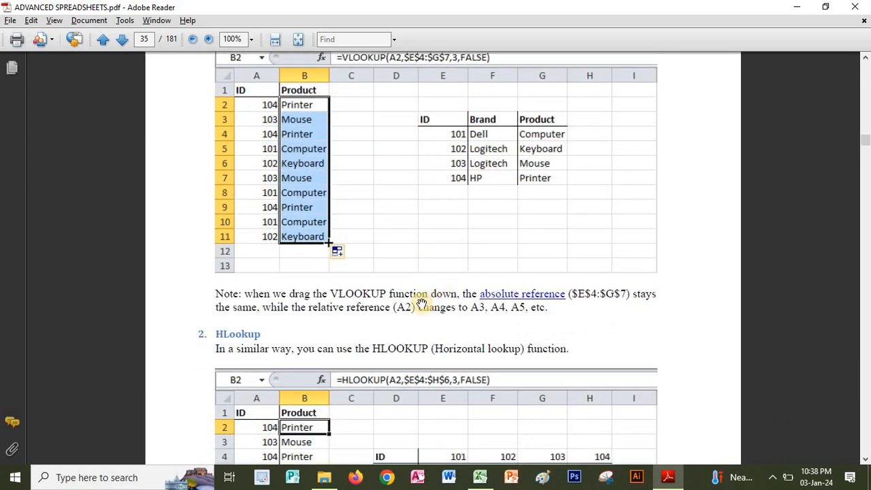
pyautogui.scroll(-2, 408, 293)
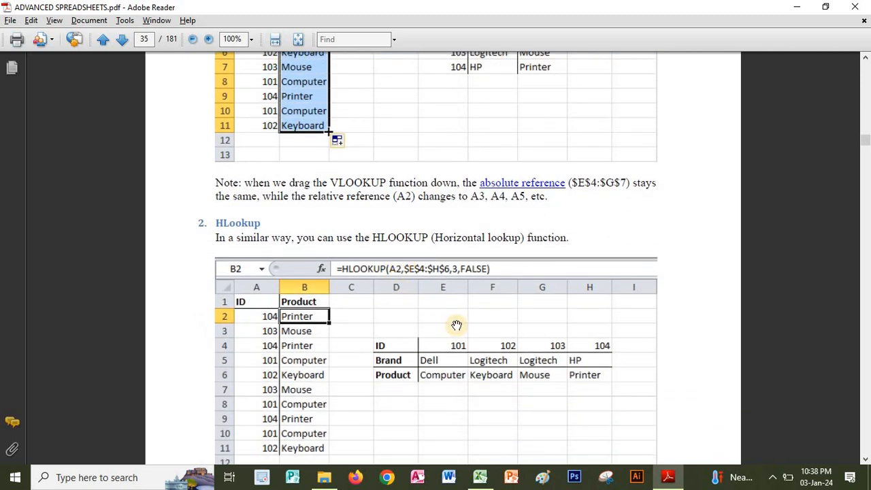
pyautogui.scroll(-1, 650, 330)
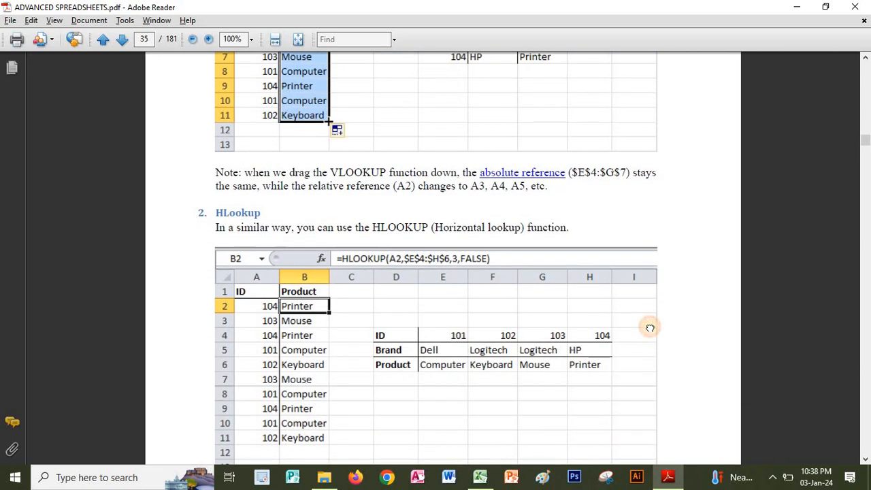
pyautogui.scroll(2, 650, 330)
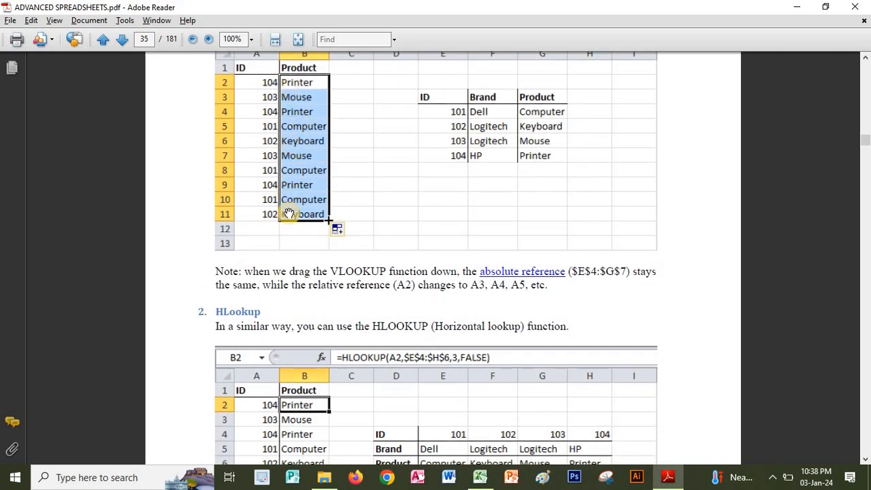
pyautogui.scroll(-4, 425, 193)
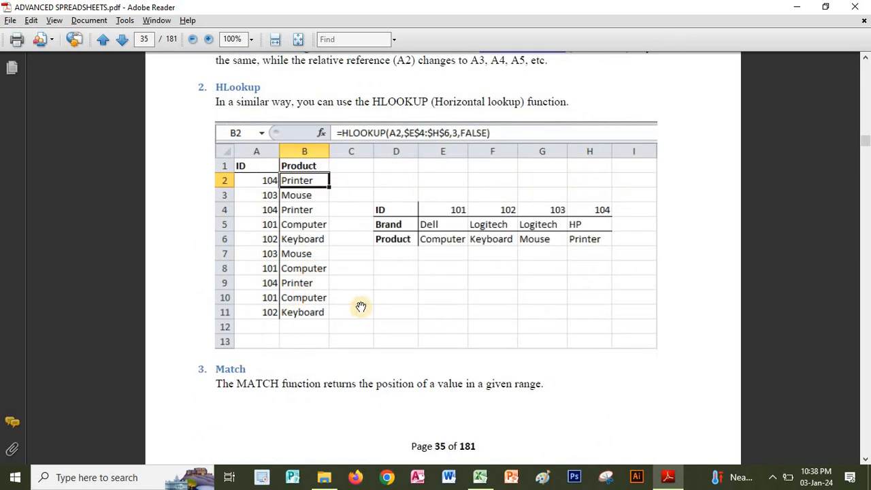
# Read the Match and Index sections of the PDF on pages 35 and 36.
pyautogui.scroll(-3, 680, 359)
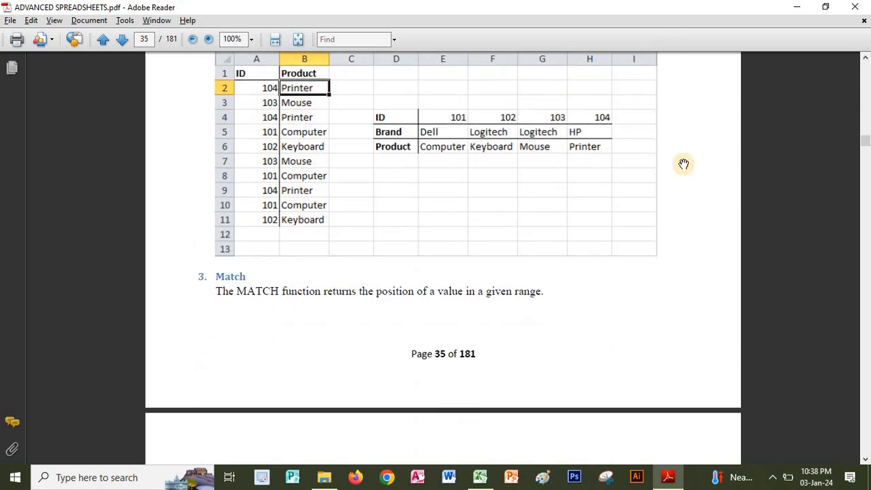
pyautogui.scroll(-1, 463, 320)
pyautogui.scroll(-1, 469, 273)
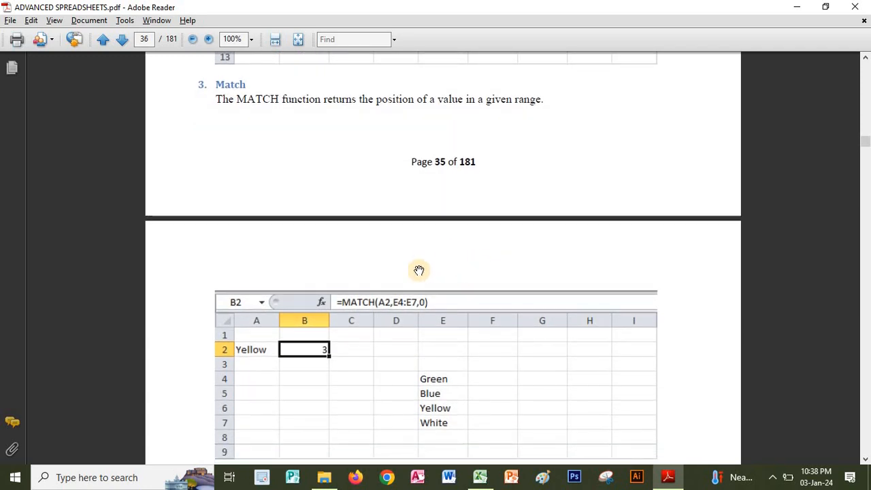
pyautogui.scroll(-2, 599, 258)
pyautogui.scroll(-1, 595, 230)
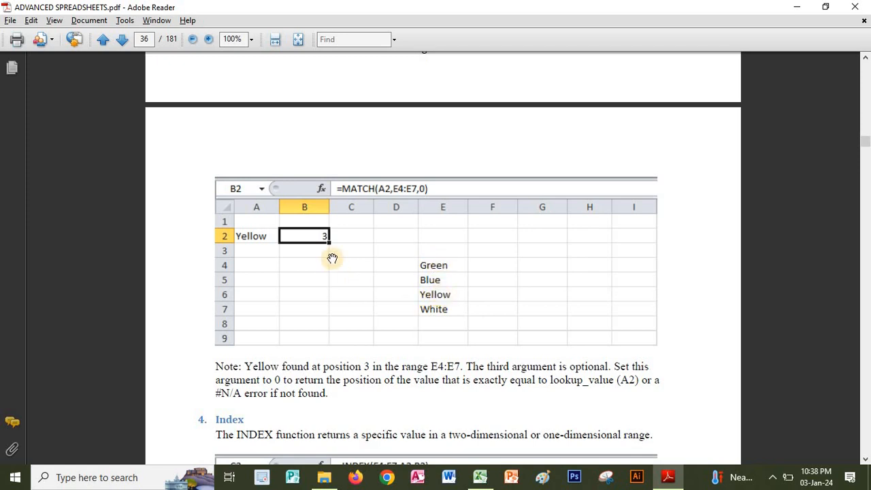
pyautogui.scroll(-5, 514, 383)
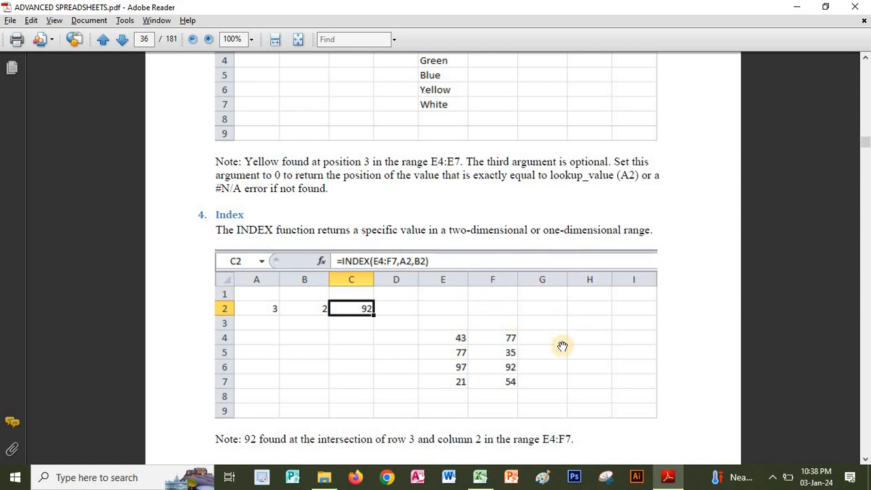
pyautogui.scroll(-1, 573, 290)
pyautogui.scroll(-2, 572, 290)
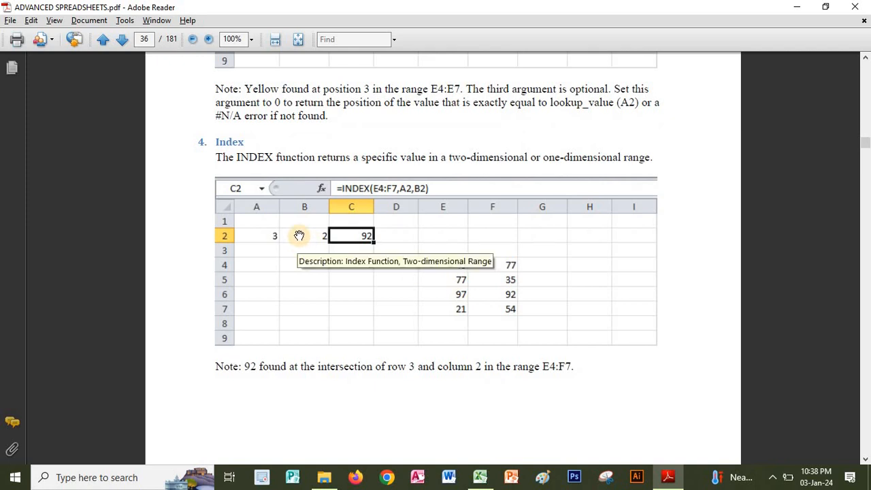
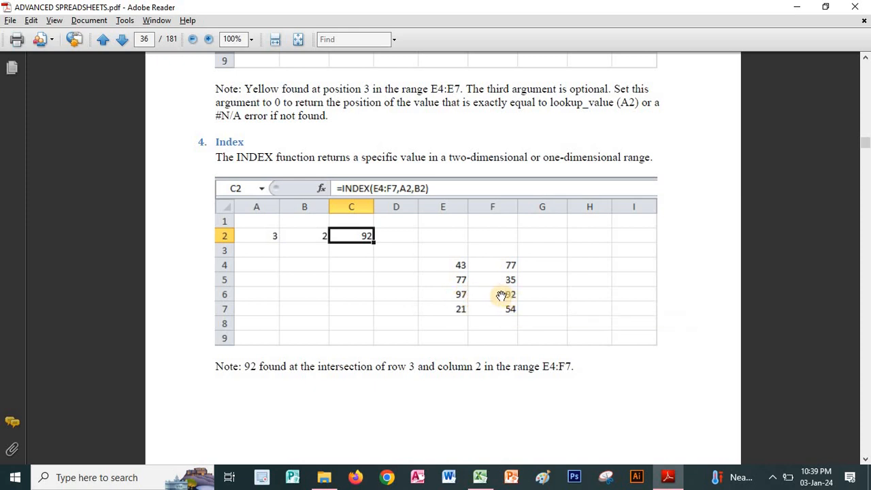
# Read the Index and Choose examples on pages 36 and 37 of the PDF.
pyautogui.moveTo(398, 346); pyautogui.dragTo(423, 157)
pyautogui.moveTo(367, 332); pyautogui.dragTo(404, 142)
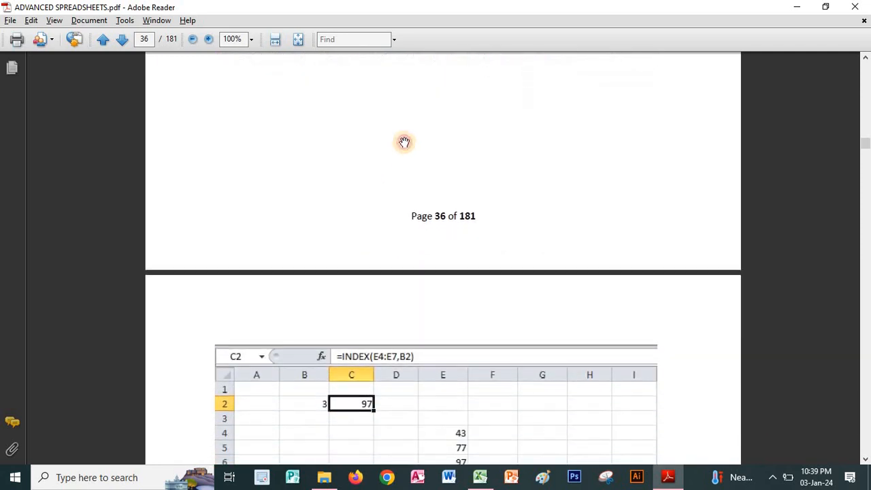
pyautogui.moveTo(418, 339); pyautogui.dragTo(432, 187)
pyautogui.moveTo(408, 313); pyautogui.dragTo(419, 178)
pyautogui.moveTo(386, 309); pyautogui.dragTo(413, 147)
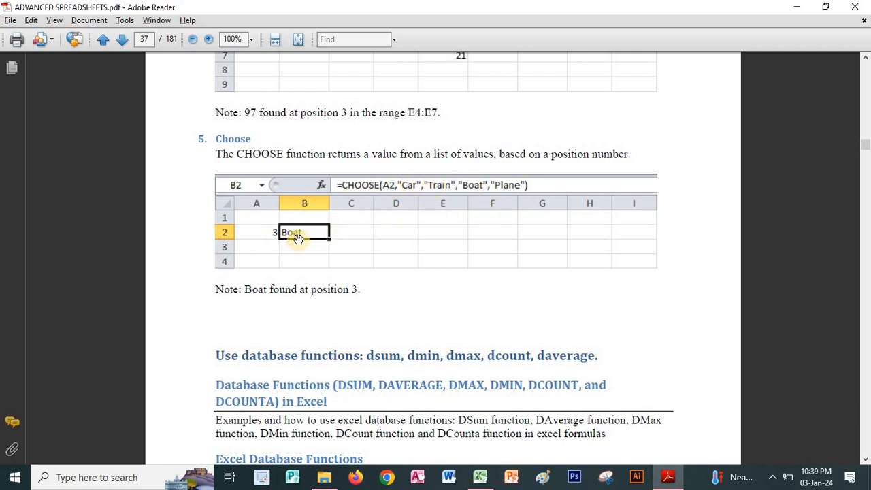
# Read the PDF's database functions section from page 37 through the argument descriptions to the DSUM example on page 39.
pyautogui.scroll(-4, 412, 236)
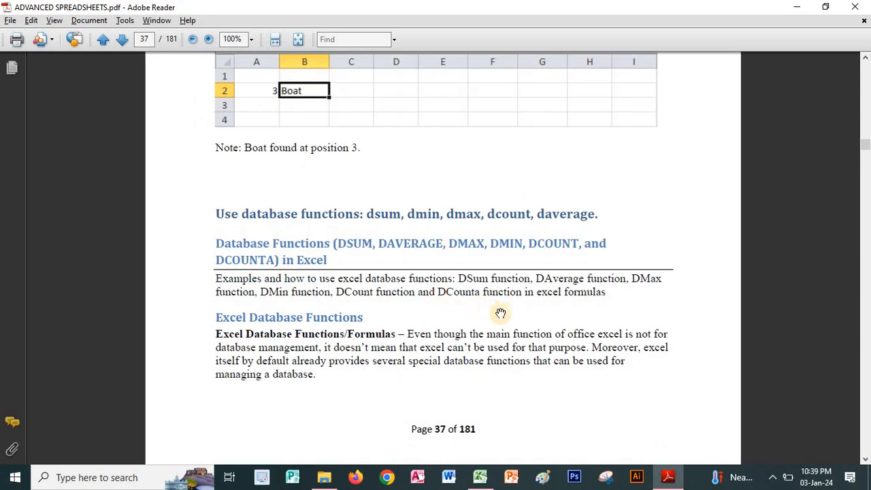
pyautogui.scroll(-2, 513, 248)
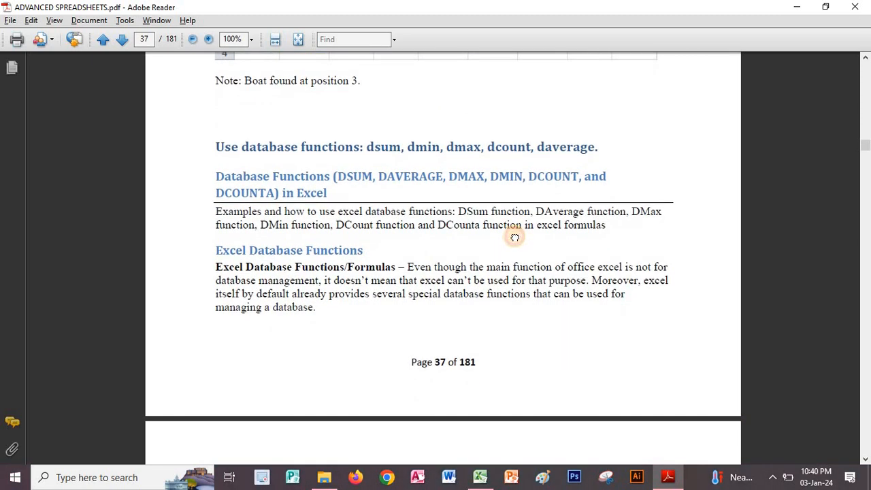
pyautogui.scroll(-2, 515, 238)
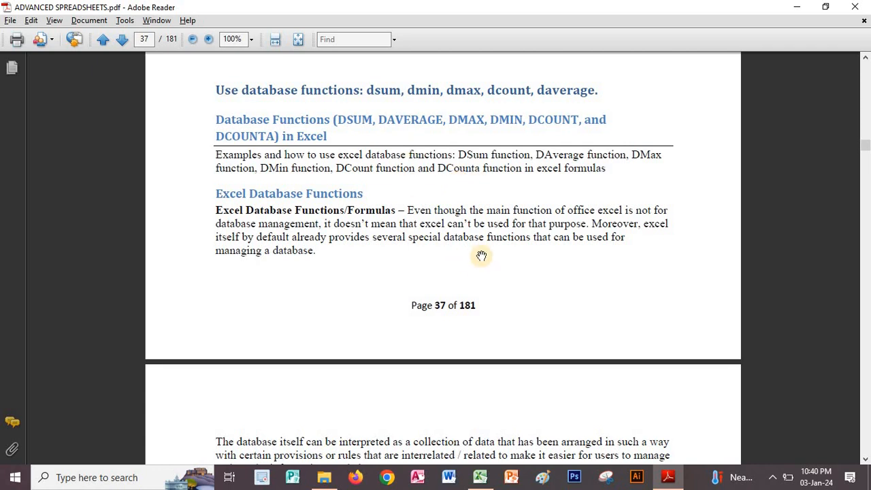
pyautogui.scroll(-4, 498, 204)
pyautogui.moveTo(501, 319); pyautogui.dragTo(399, 169)
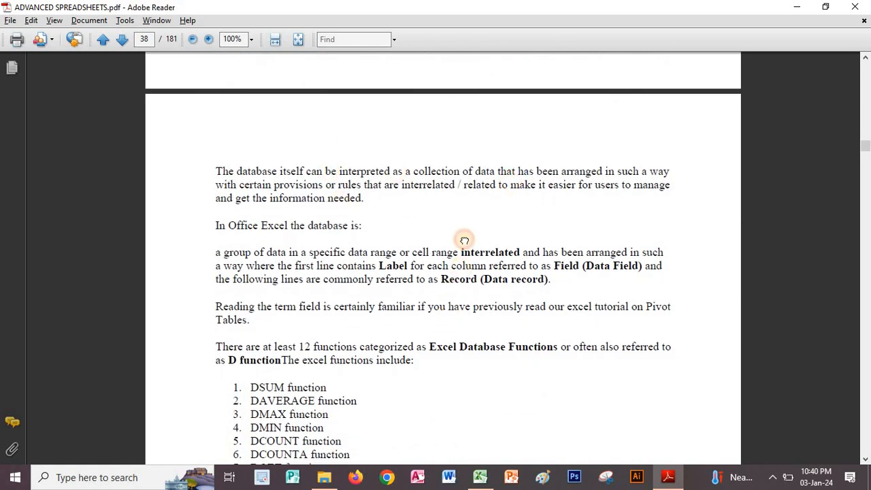
pyautogui.scroll(-6, 476, 231)
pyautogui.scroll(-4, 508, 183)
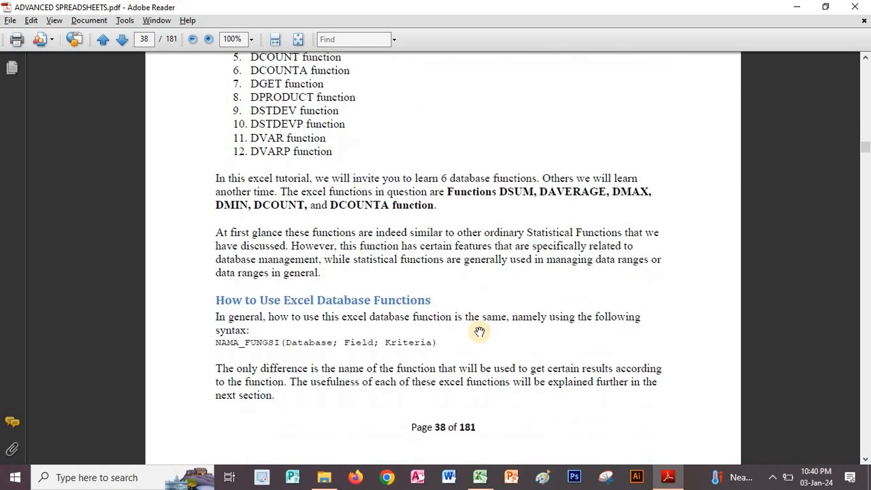
pyautogui.scroll(-4, 482, 331)
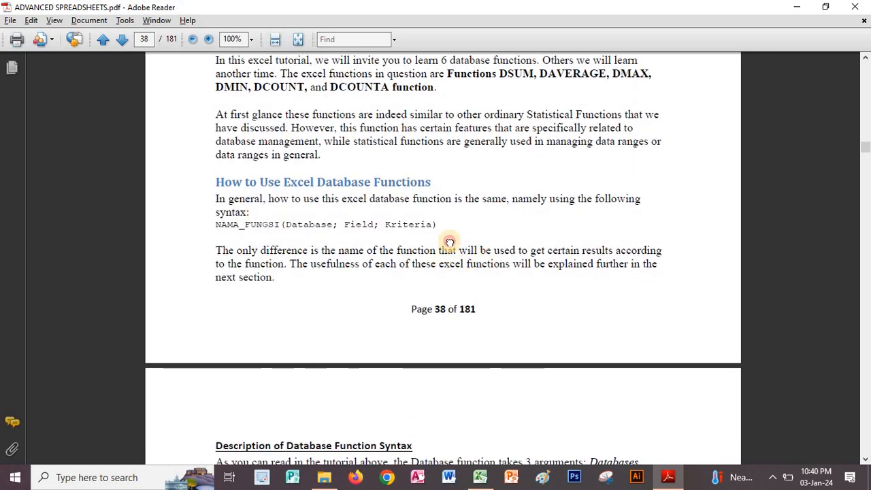
pyautogui.scroll(-2, 451, 291)
pyautogui.scroll(-6, 476, 272)
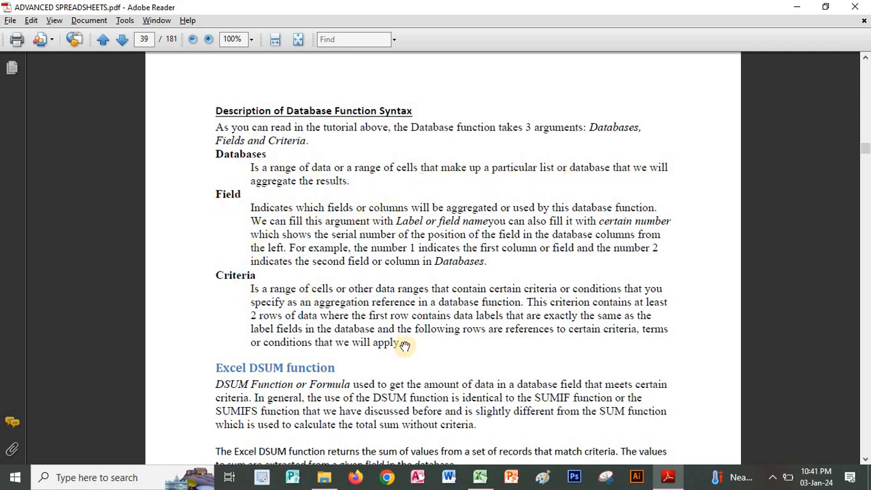
pyautogui.scroll(-3, 546, 128)
pyautogui.scroll(-6, 546, 128)
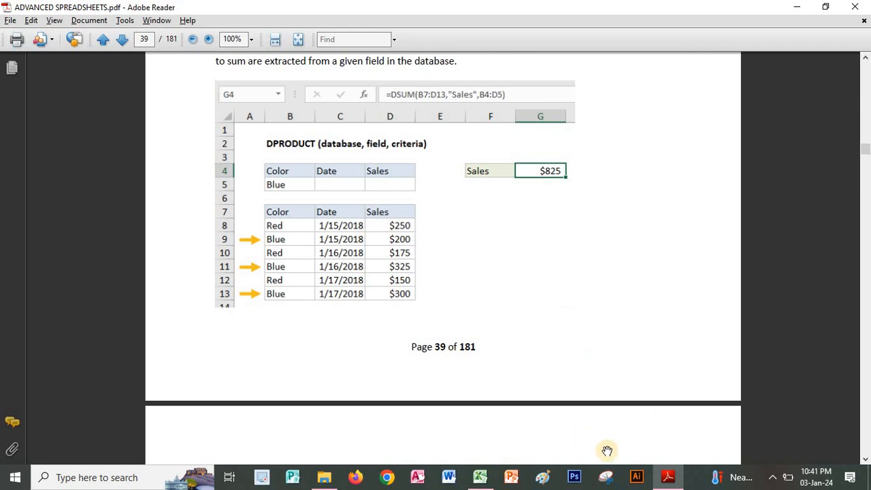
# Switch to the Excel workbook, open the DBsum sheet, and move the window clear of the PDF's DSUM example.
pyautogui.click(481, 479)
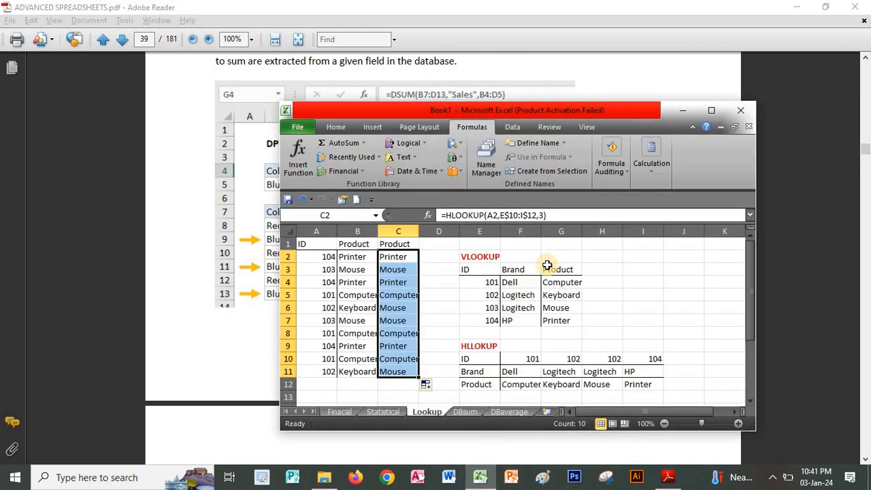
pyautogui.click(465, 413)
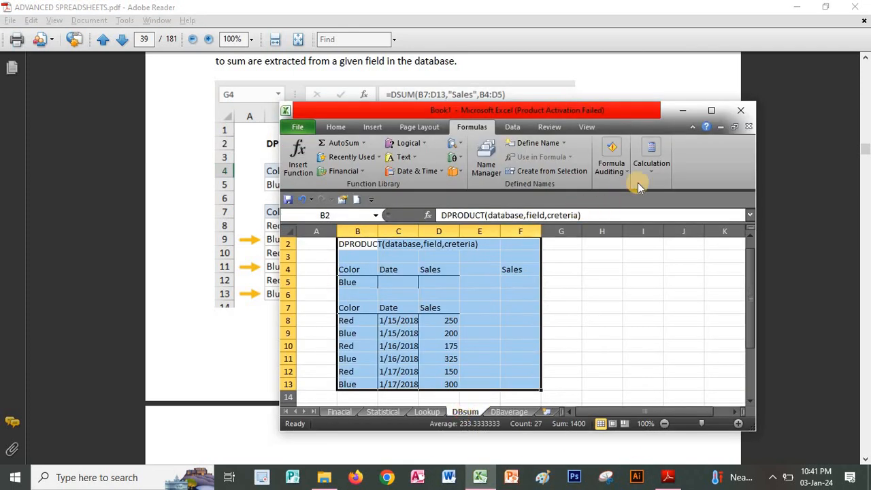
pyautogui.click(582, 294)
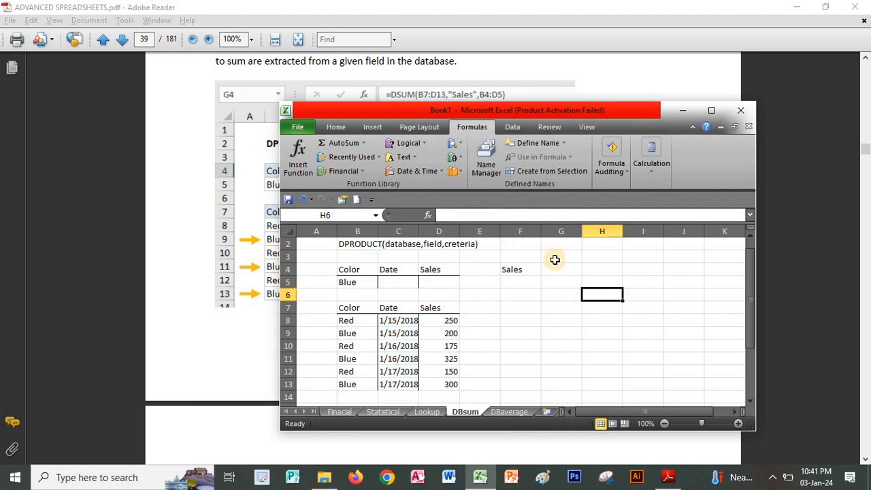
pyautogui.moveTo(494, 110); pyautogui.dragTo(637, 201)
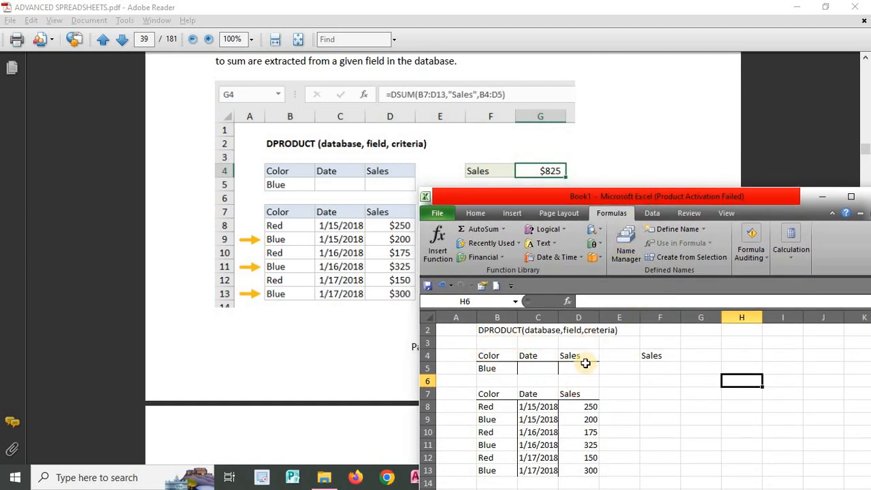
# Search for the DSUM function and insert it in cell G4 of the DBsum sheet.
pyautogui.click(688, 358)
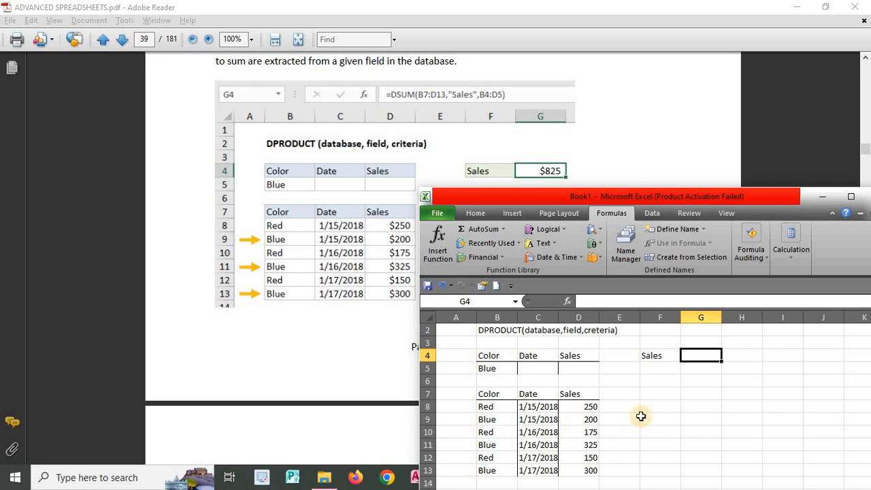
pyautogui.click(567, 302)
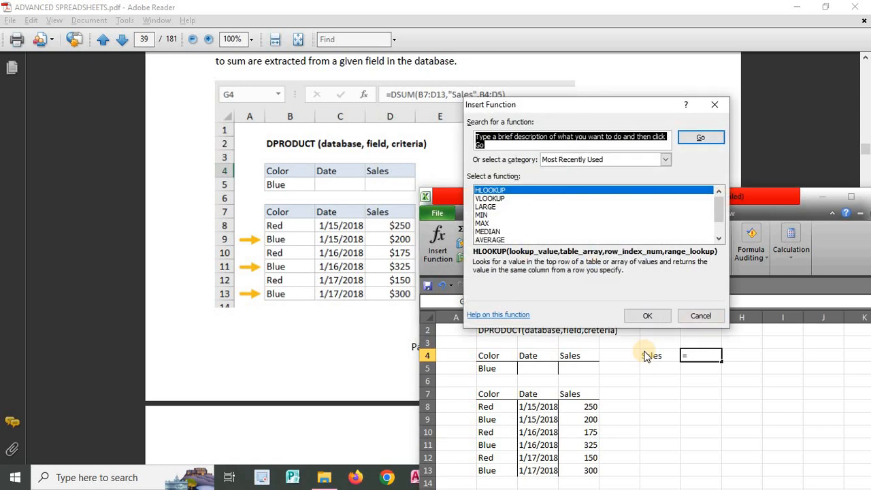
pyautogui.write('dsum')
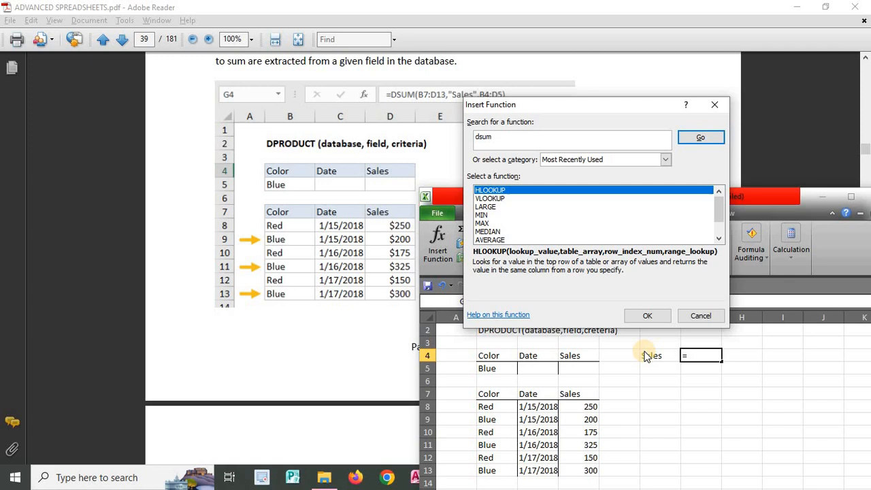
pyautogui.press('Return')
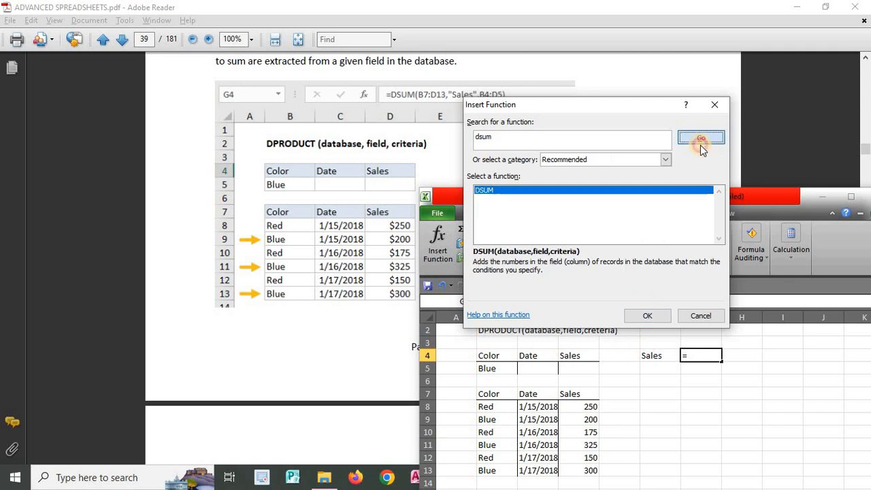
pyautogui.click(649, 316)
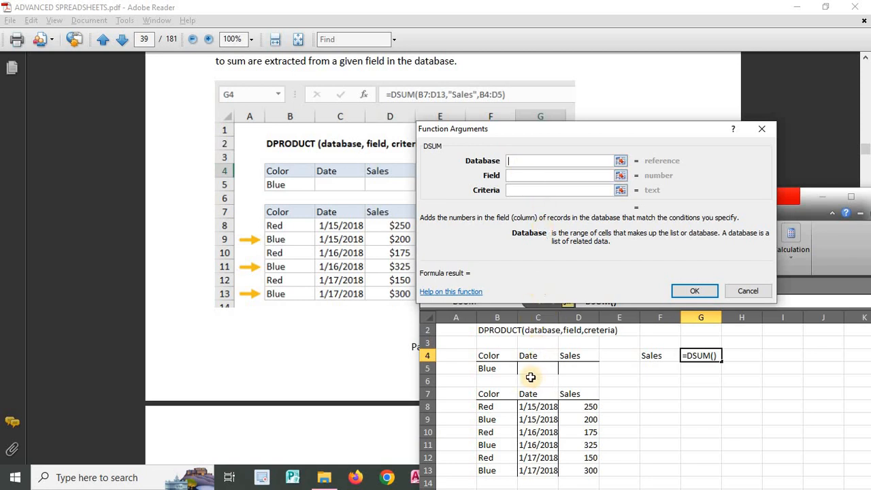
# Set the DSUM arguments to database B7:D13, field "sales" and criteria B4:D5, and enter the formula.
pyautogui.moveTo(490, 394)
pyautogui.mouseDown()
pyautogui.moveTo(509, 424)
pyautogui.moveTo(583, 453)
pyautogui.moveTo(579, 470)
pyautogui.mouseUp()
pyautogui.click(535, 179)
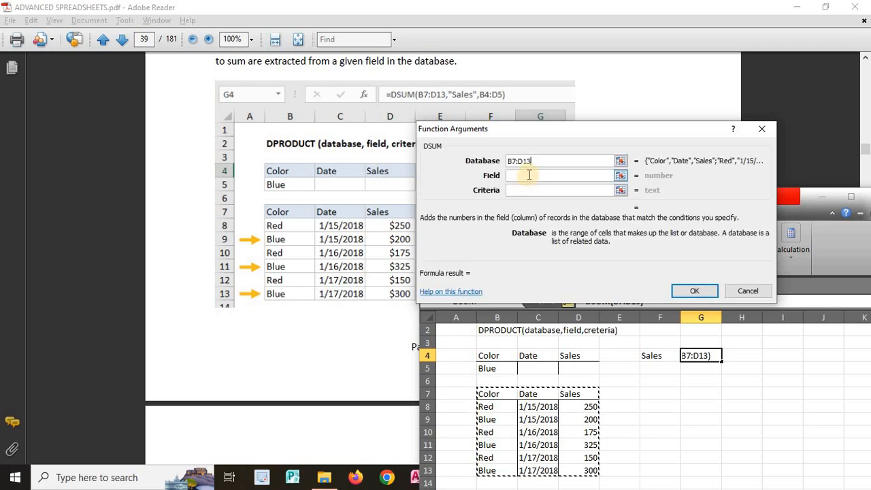
pyautogui.click(528, 176)
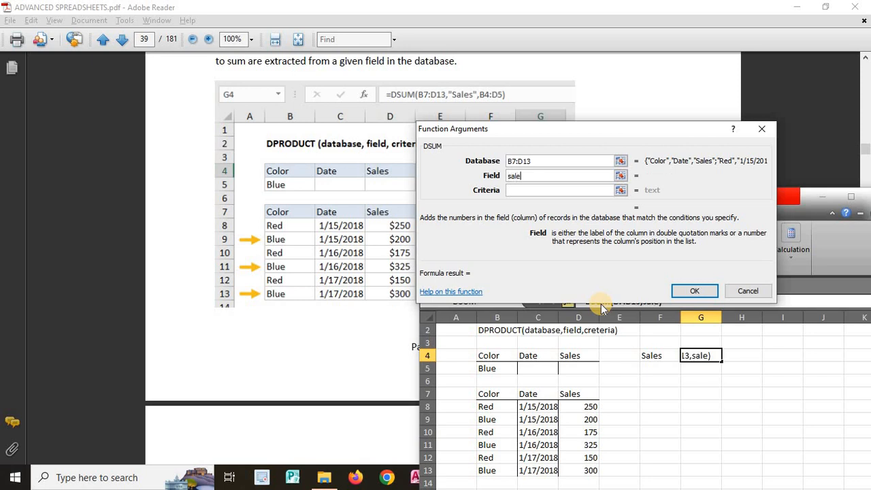
pyautogui.click(532, 189)
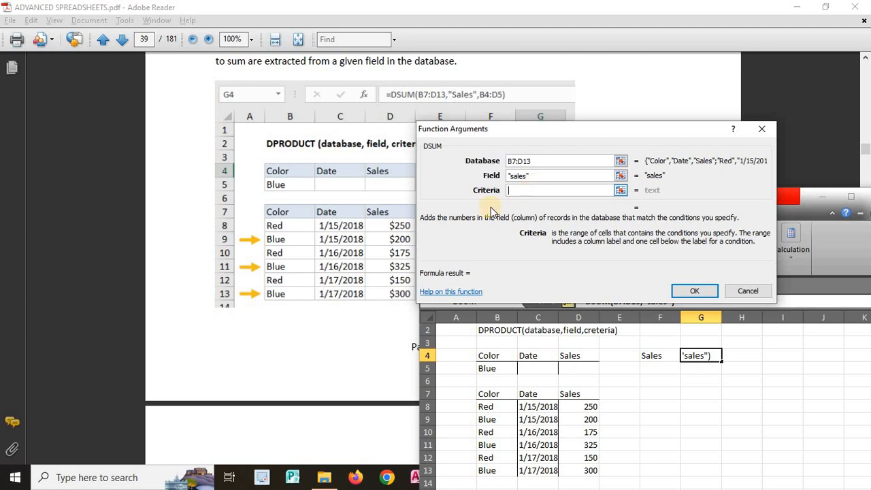
pyautogui.moveTo(499, 363); pyautogui.dragTo(573, 367)
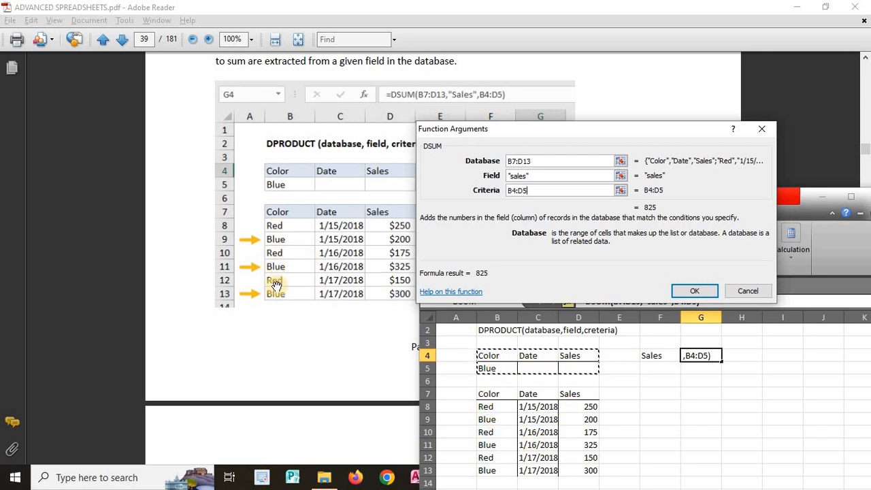
pyautogui.click(691, 291)
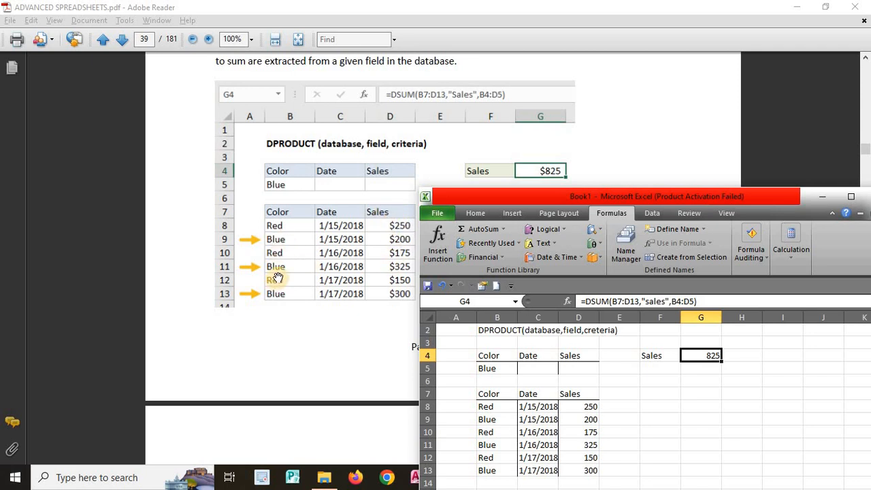
# Switch to the PDF in Adobe Reader and review the DAVERAGE function example on page 40.
pyautogui.click(639, 143)
pyautogui.scroll(-10, 639, 142)
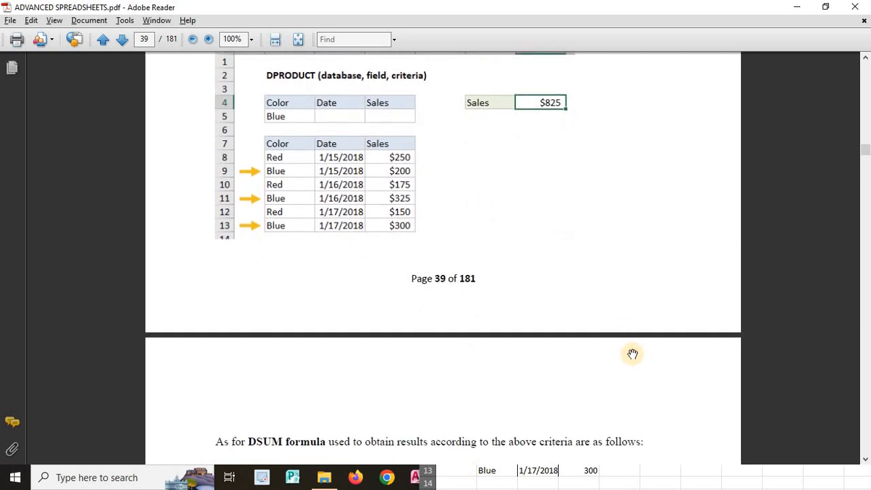
pyautogui.scroll(-9, 569, 294)
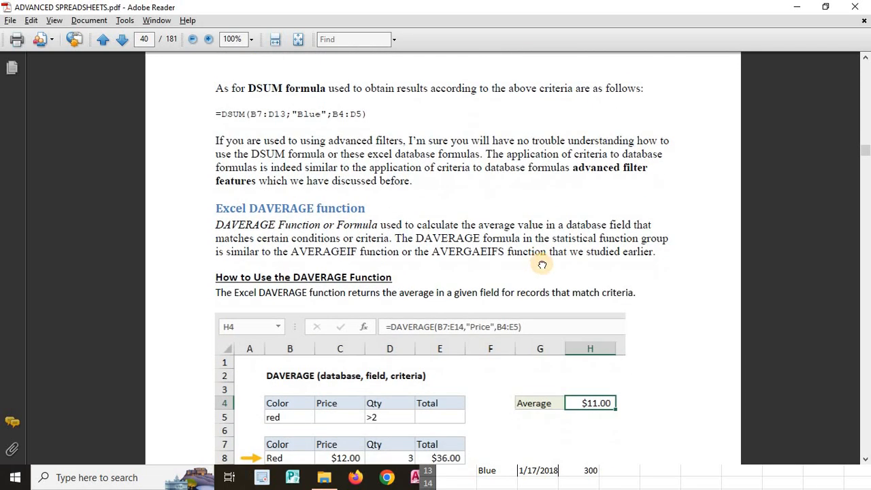
pyautogui.scroll(-1, 562, 137)
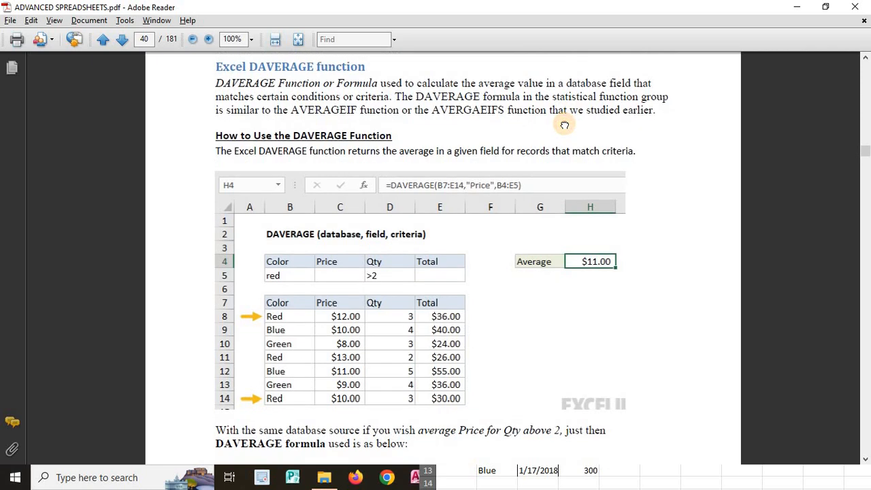
pyautogui.moveTo(564, 120); pyautogui.dragTo(576, 68)
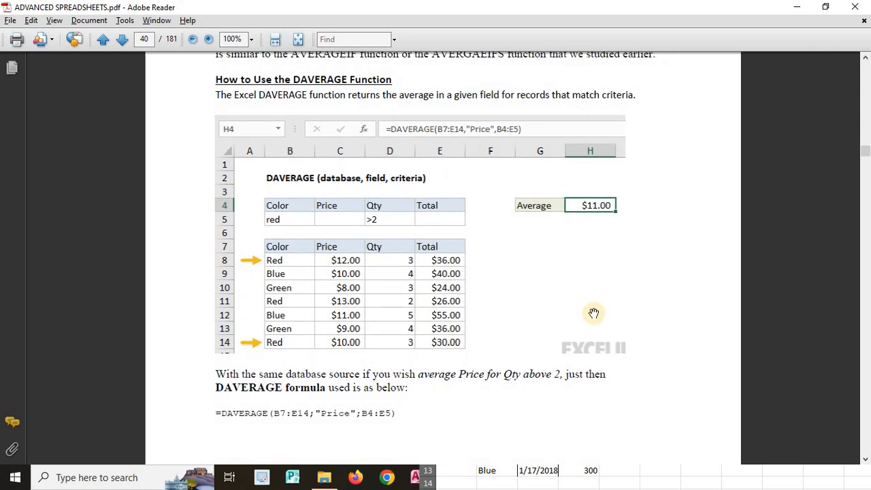
# Switch to Excel, open the DBaverage sheet, and position the window so the PDF's DAVERAGE example stays readable.
pyautogui.click(429, 476)
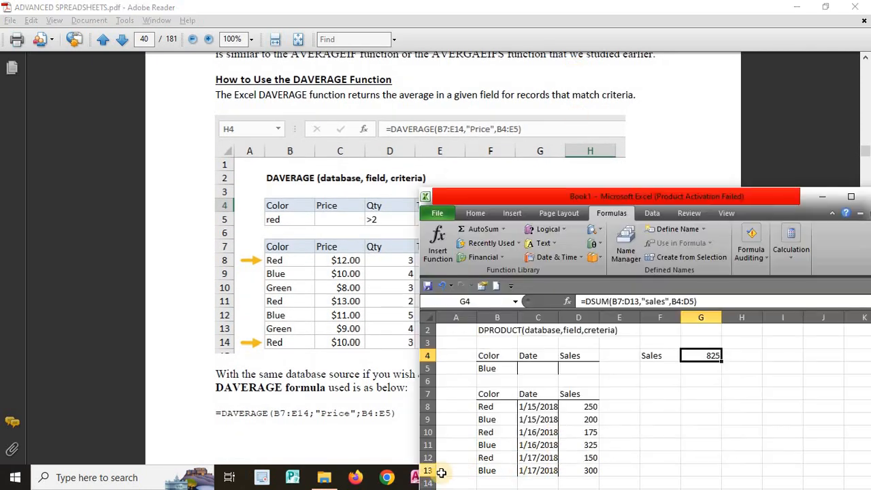
pyautogui.moveTo(612, 196); pyautogui.dragTo(661, 174)
pyautogui.click(551, 399)
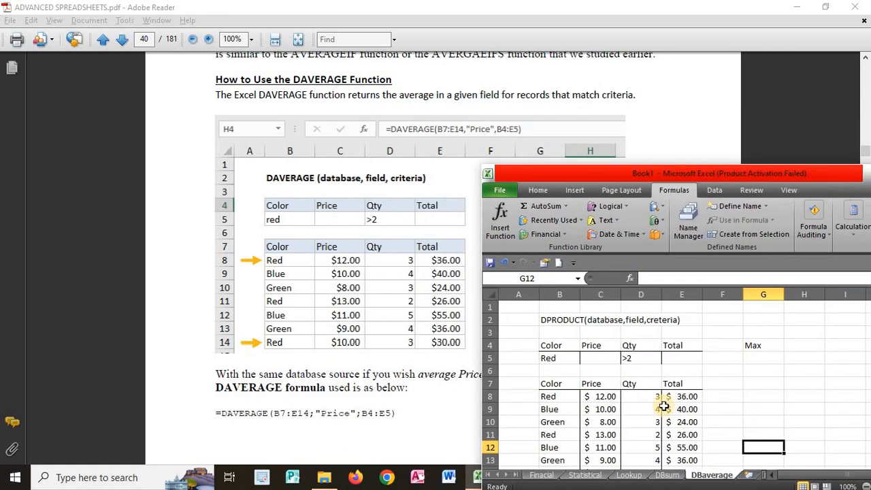
pyautogui.click(794, 349)
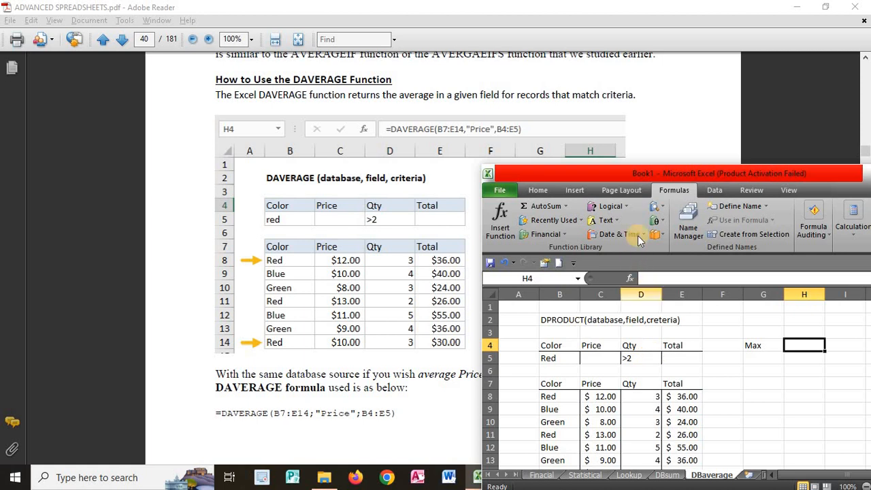
pyautogui.moveTo(692, 170); pyautogui.dragTo(689, 208)
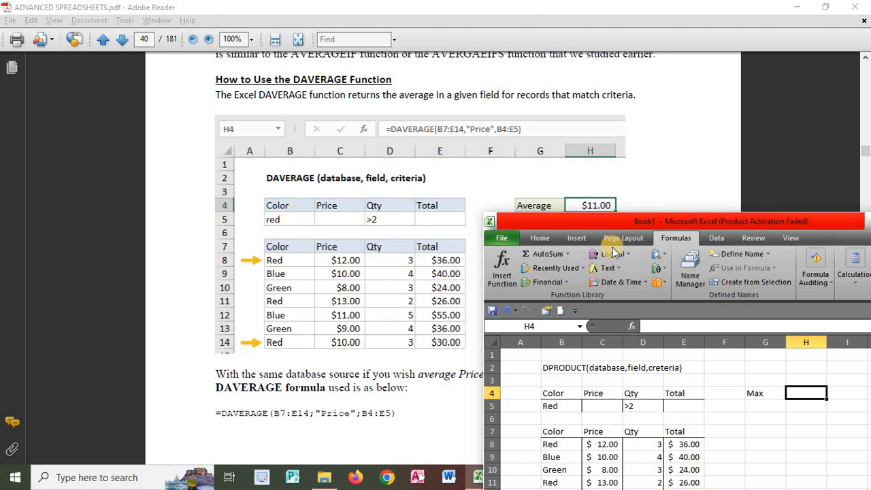
pyautogui.moveTo(656, 222); pyautogui.dragTo(666, 238)
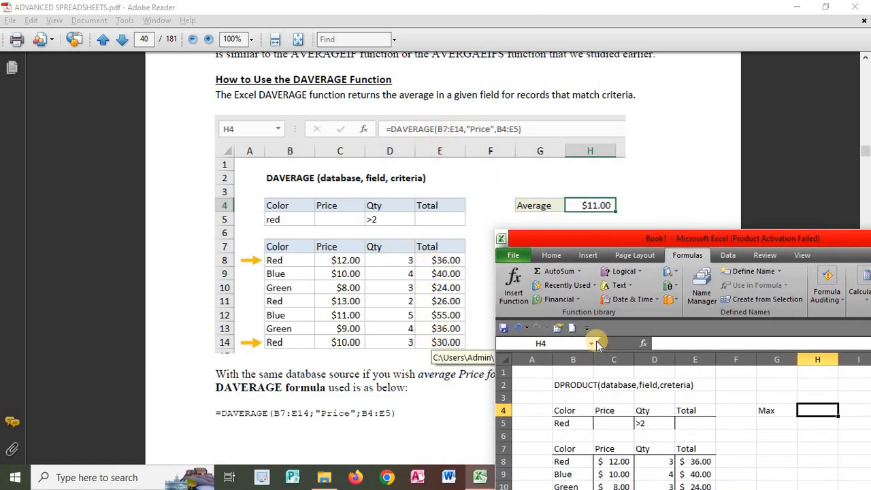
# Replace the label in cell G4 of the DBaverage sheet with "Ave".
pyautogui.click(779, 410)
pyautogui.write('Ave')
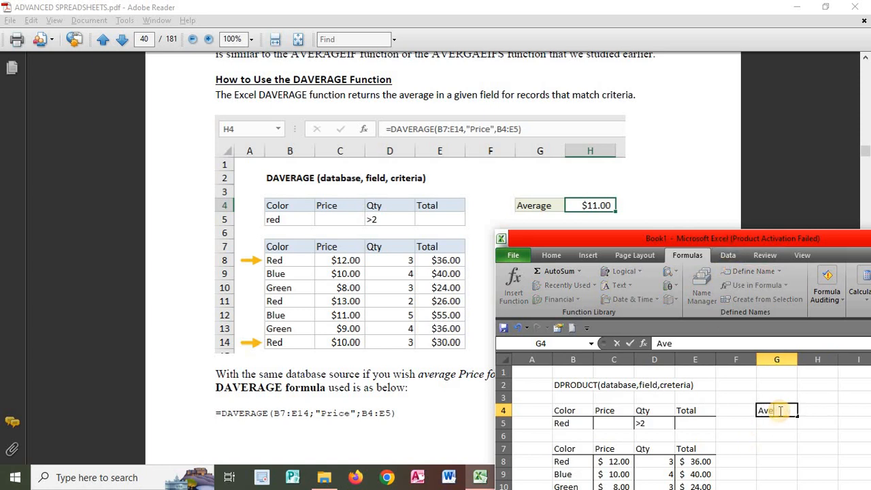
pyautogui.click(732, 422)
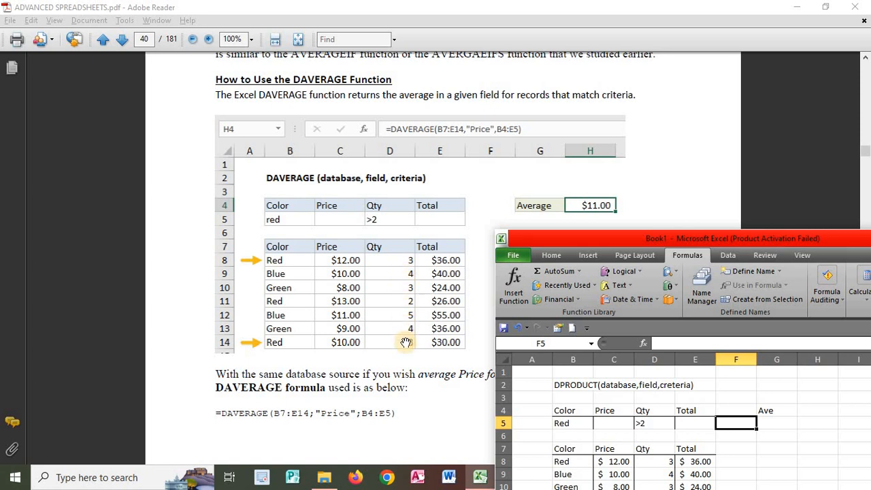
# Search for the DAVERAGE function and insert it into cell H4 of the DBaverage sheet.
pyautogui.moveTo(708, 242); pyautogui.dragTo(602, 97)
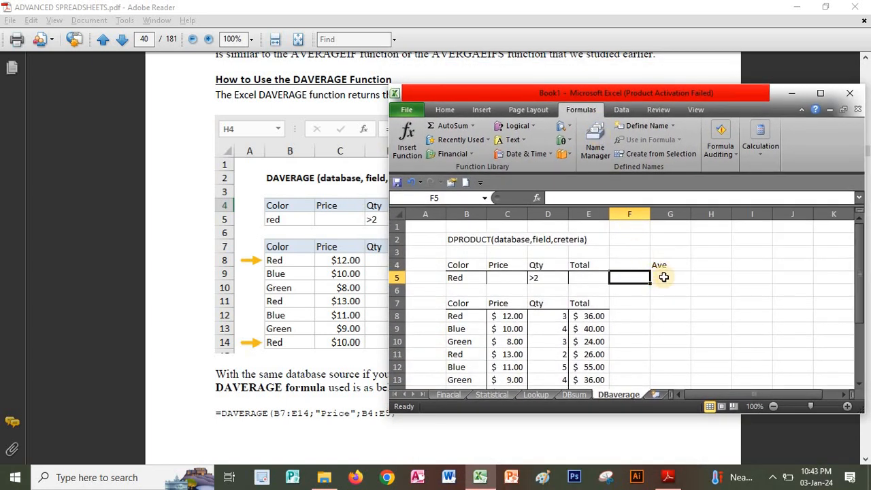
pyautogui.click(709, 265)
pyautogui.click(534, 199)
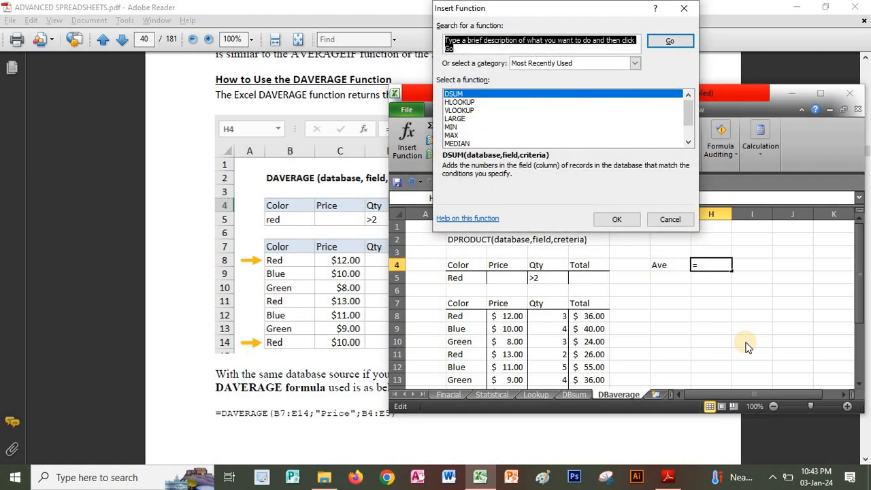
pyautogui.write('d')
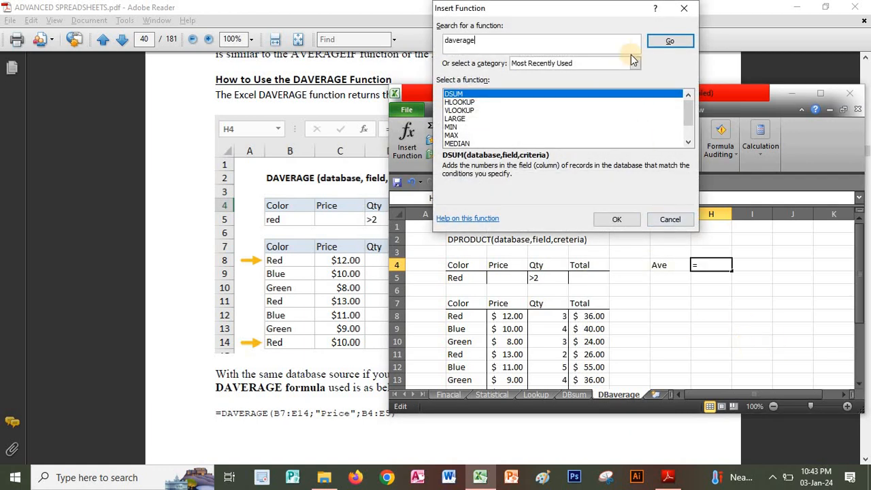
pyautogui.write('average')
pyautogui.click(668, 41)
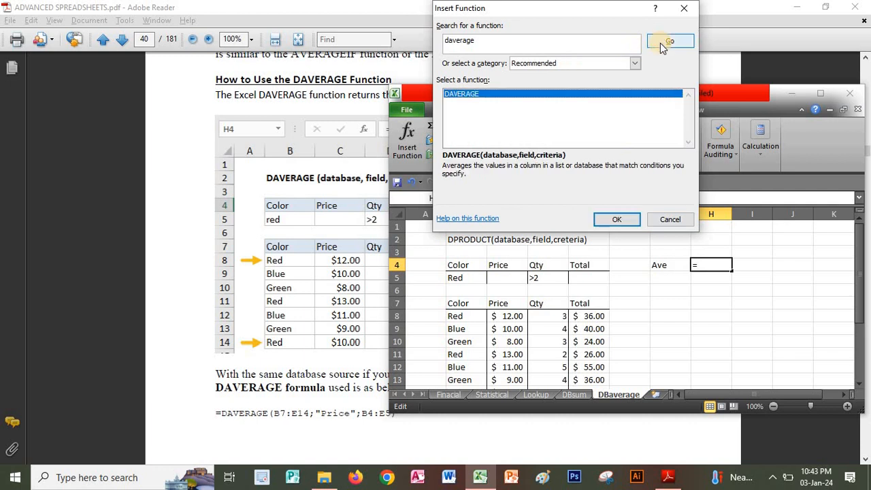
pyautogui.click(627, 222)
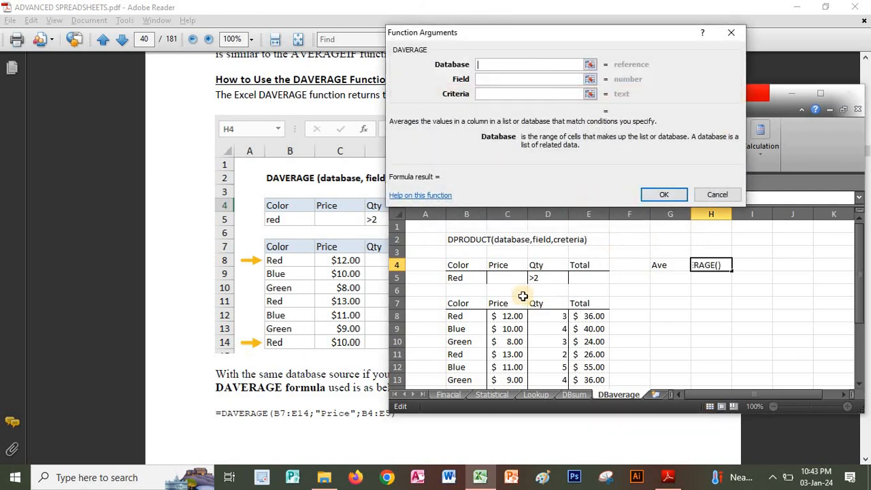
# Set the DAVERAGE arguments to database B7:E13, field "Total" and criteria B4:E5, and enter the formula.
pyautogui.moveTo(462, 305); pyautogui.dragTo(592, 380)
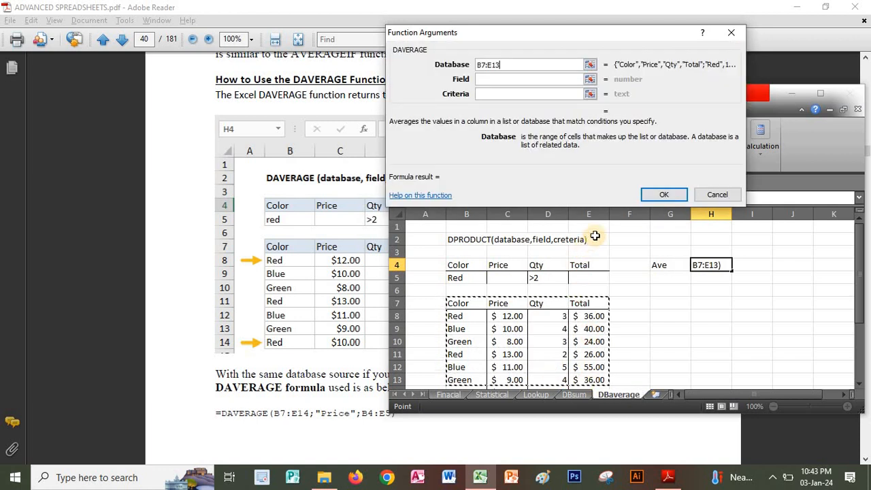
pyautogui.click(486, 79)
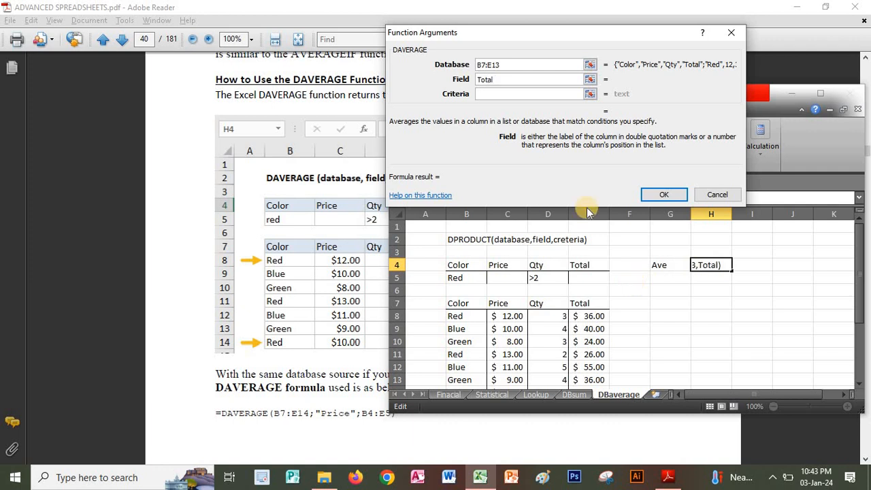
pyautogui.click(499, 94)
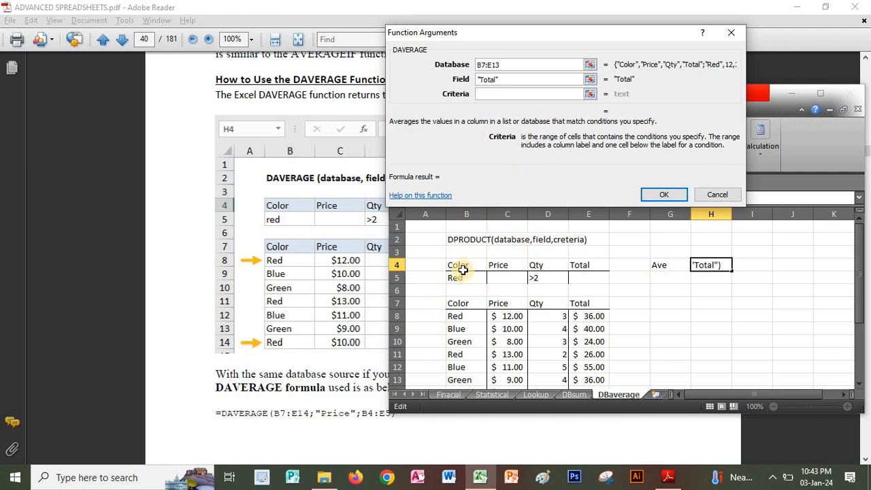
pyautogui.moveTo(456, 268); pyautogui.dragTo(576, 276)
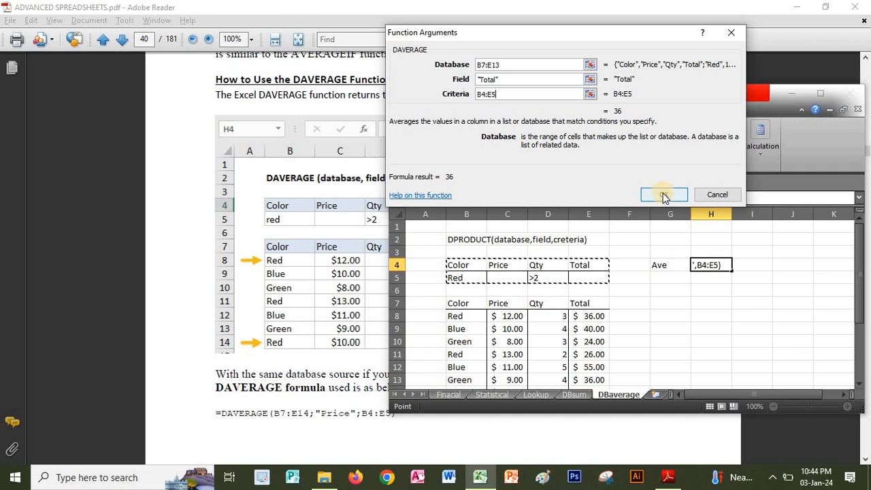
pyautogui.click(664, 195)
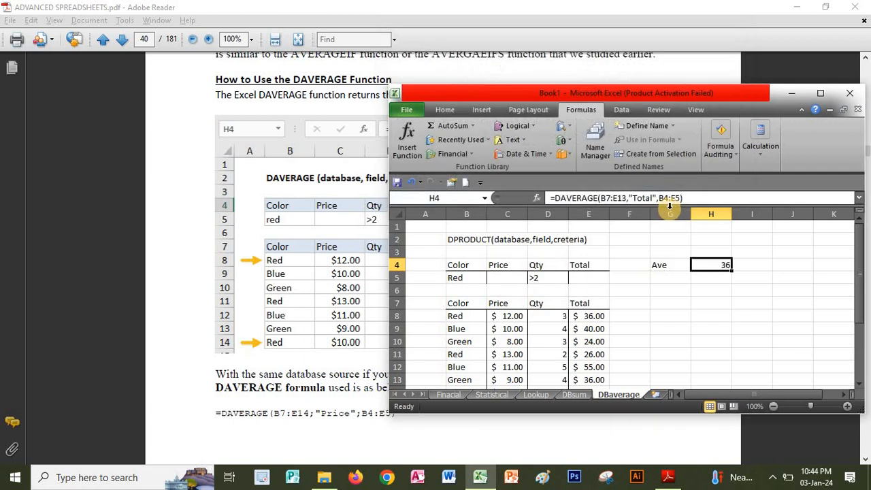
# Compare H4's formula with the PDF's DAVERAGE example and replace its field argument with "prices".
pyautogui.moveTo(647, 94); pyautogui.dragTo(714, 84)
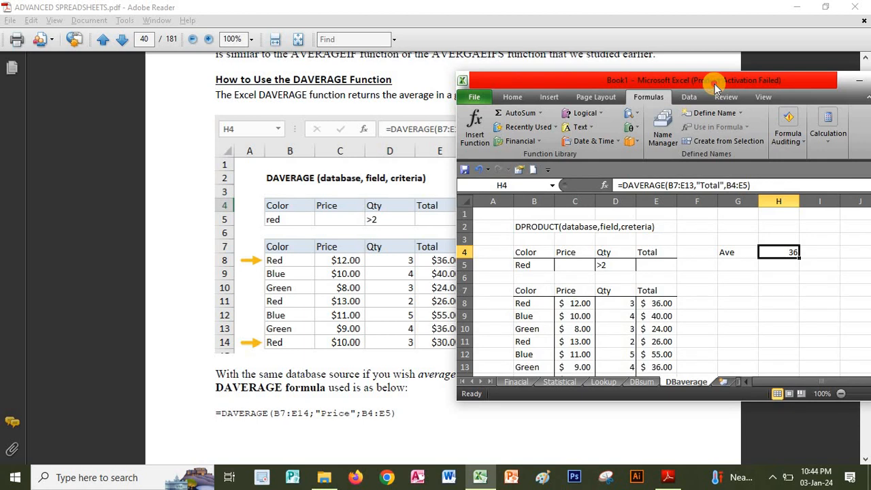
pyautogui.moveTo(715, 83); pyautogui.dragTo(732, 87)
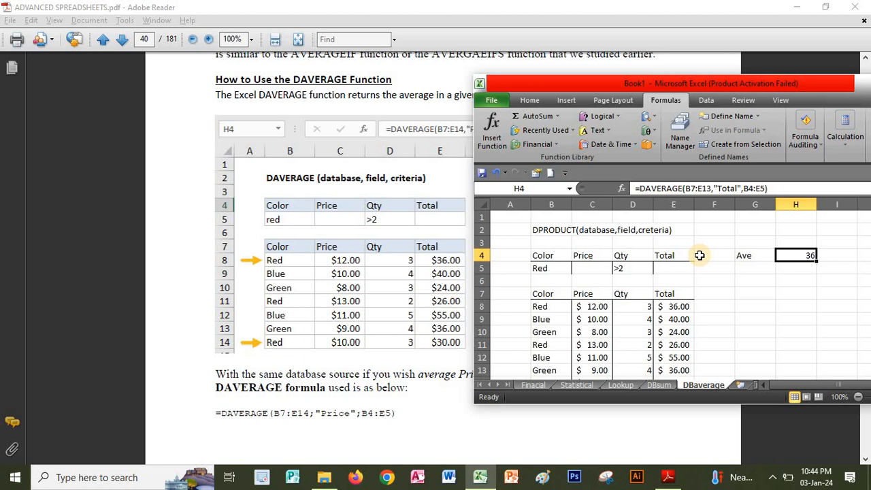
pyautogui.moveTo(635, 83); pyautogui.dragTo(704, 272)
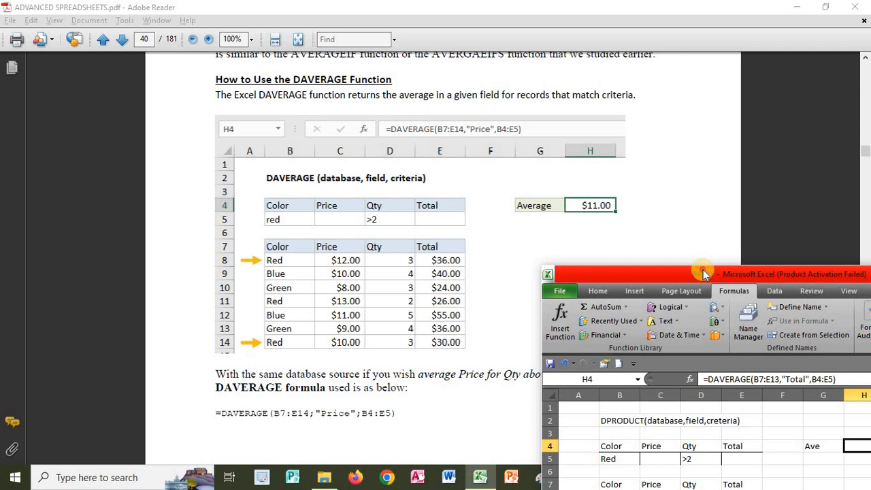
pyautogui.moveTo(704, 274); pyautogui.dragTo(593, 92)
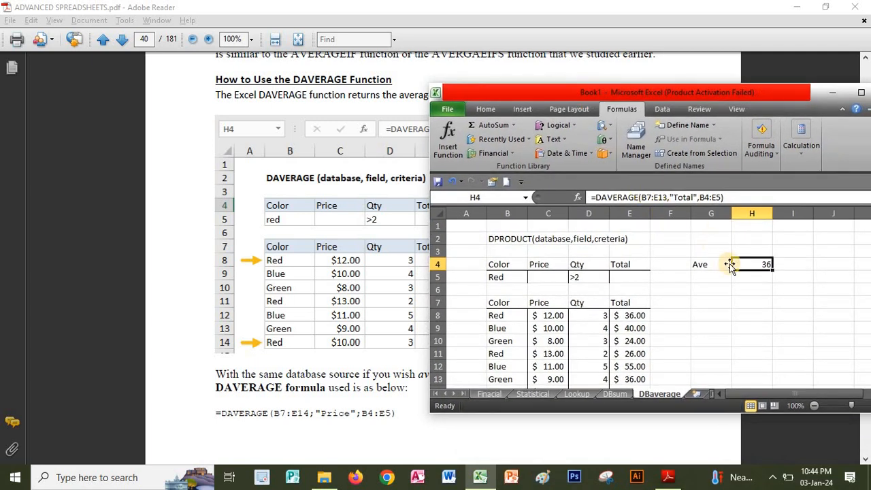
pyautogui.click(678, 192)
pyautogui.doubleClick(678, 197)
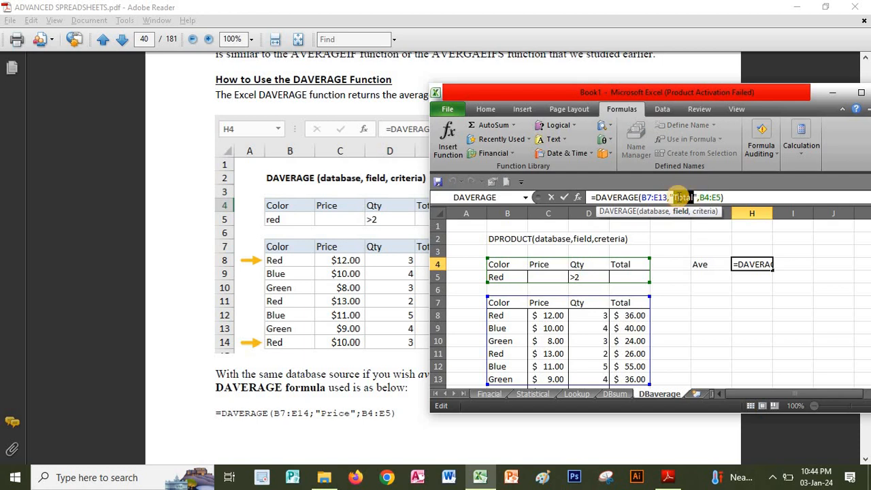
pyautogui.write('pri')
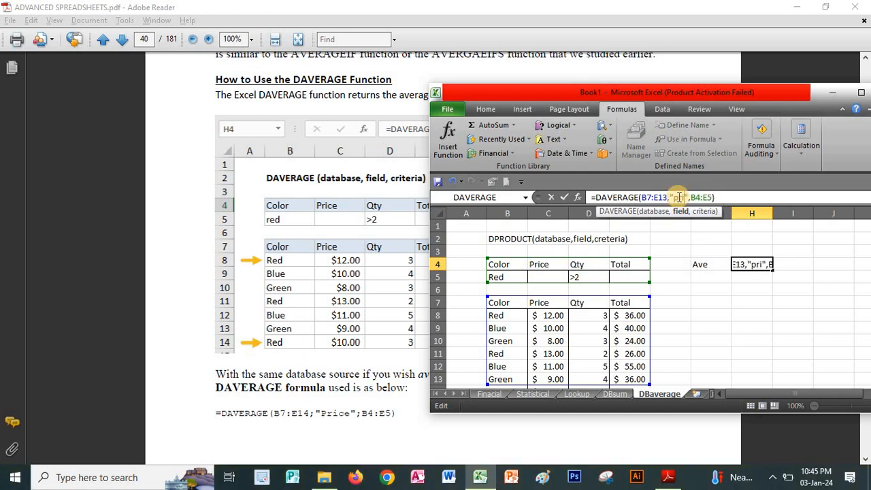
pyautogui.press('Return')
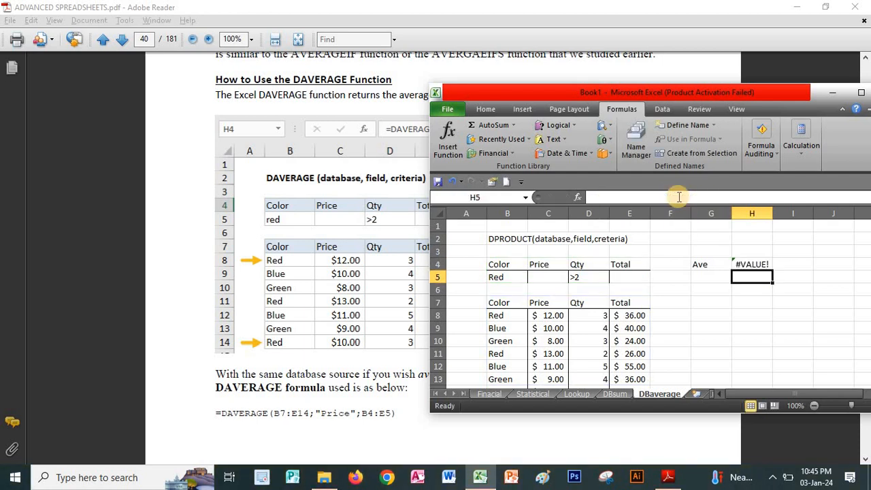
# Correct the field argument of the DAVERAGE formula in H4 to "price".
pyautogui.click(756, 264)
pyautogui.click(577, 198)
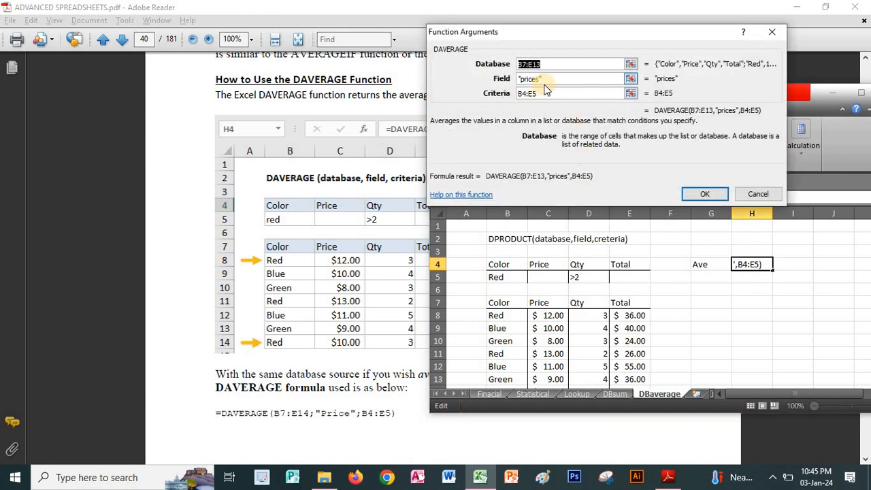
pyautogui.click(539, 79)
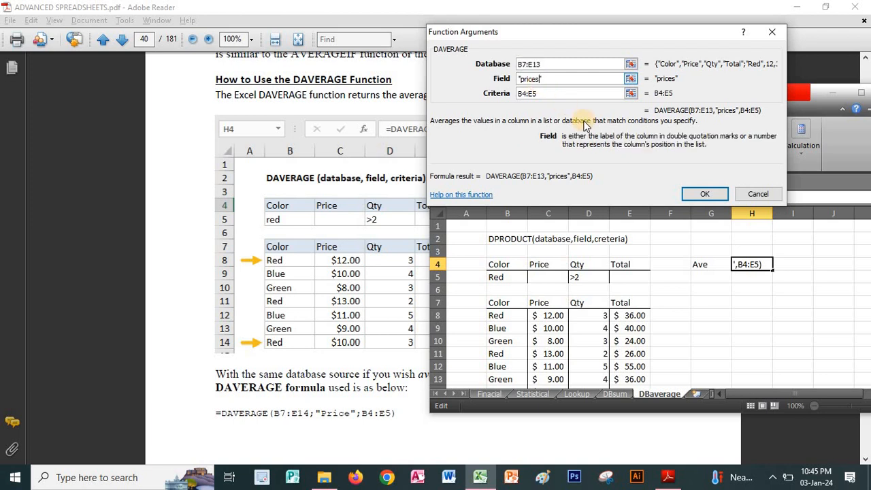
pyautogui.press('BackSpace')
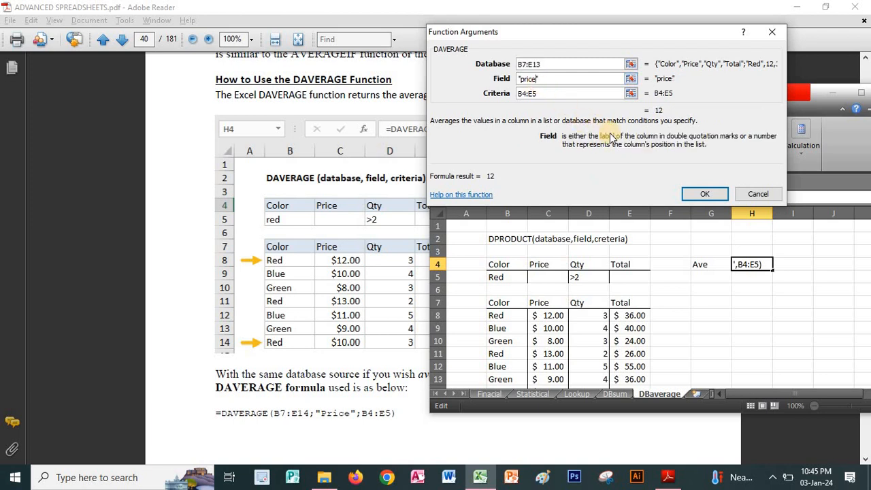
pyautogui.click(704, 193)
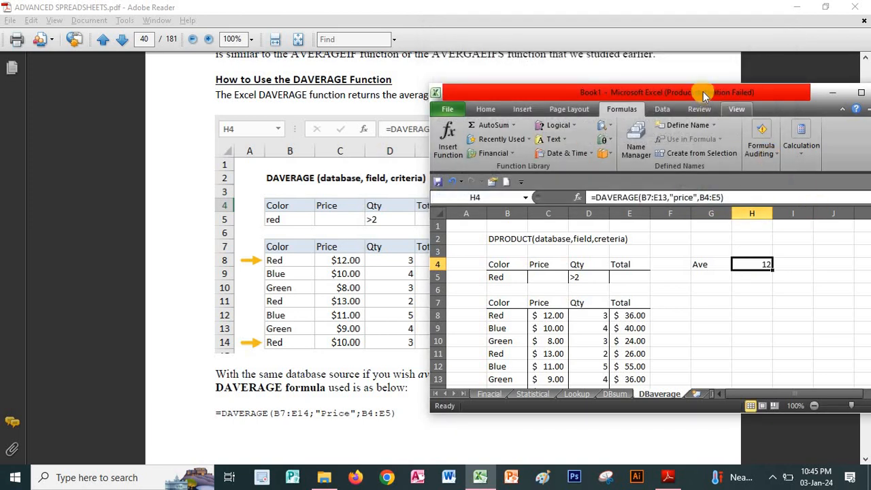
# Extend the database range of the DAVERAGE formula in H4 to B7:E14 so it covers the table's last row.
pyautogui.moveTo(703, 91); pyautogui.dragTo(703, 109)
pyautogui.moveTo(536, 110); pyautogui.dragTo(593, 241)
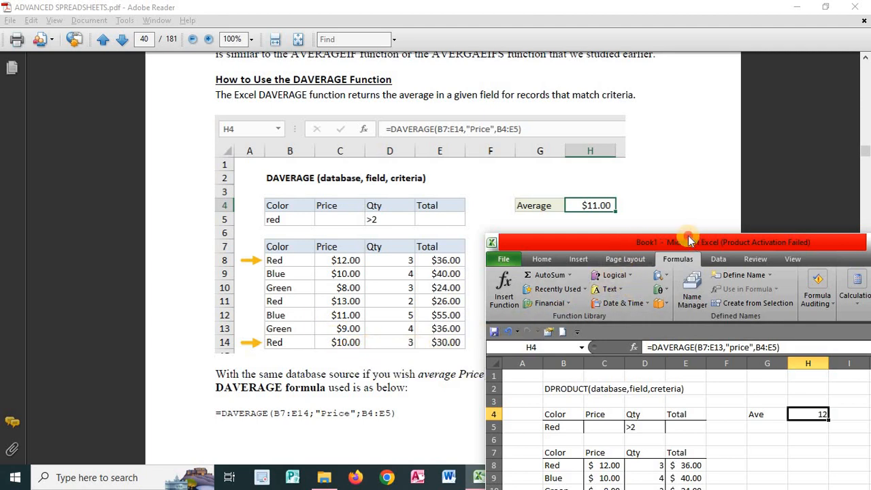
pyautogui.moveTo(688, 236); pyautogui.dragTo(582, 81)
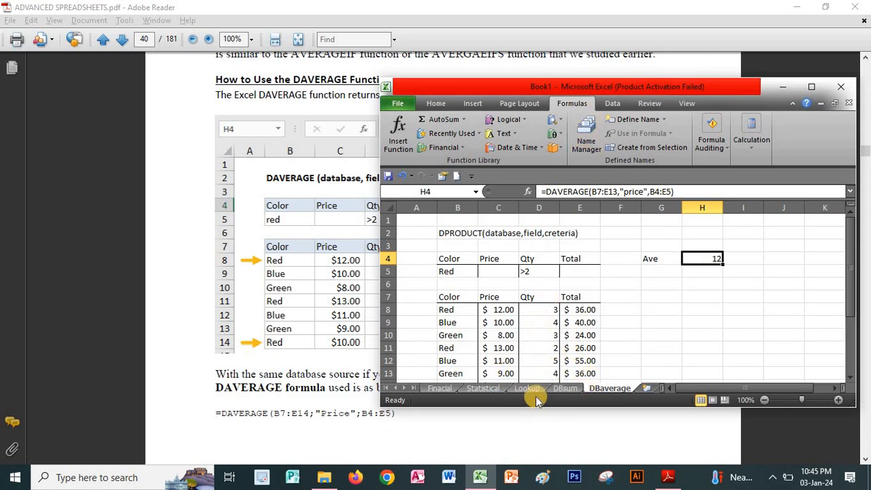
pyautogui.click(632, 294)
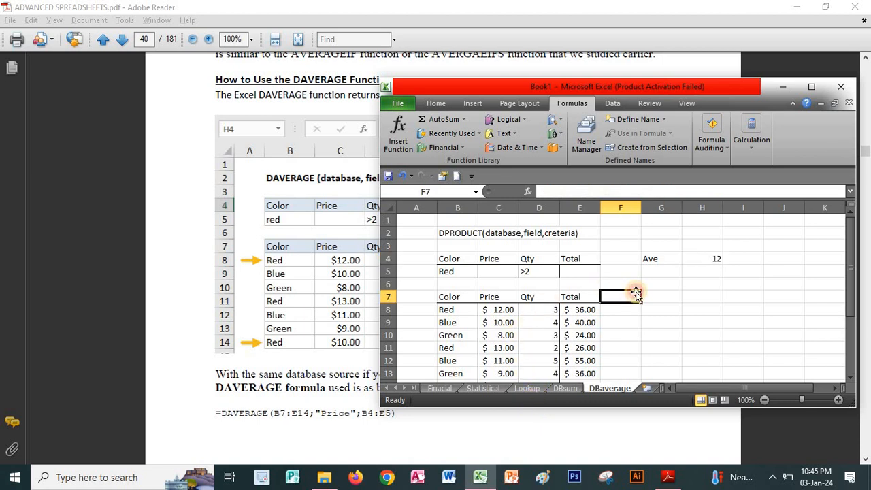
pyautogui.scroll(-12, 621, 299)
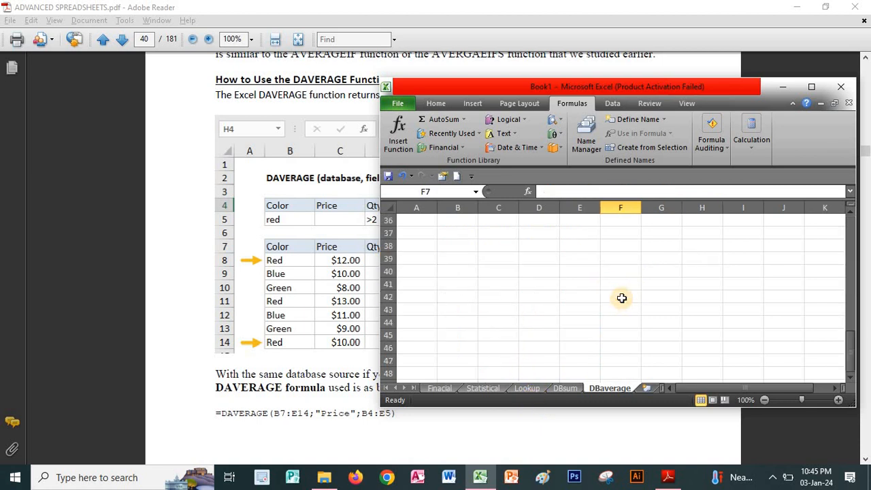
pyautogui.scroll(12, 624, 293)
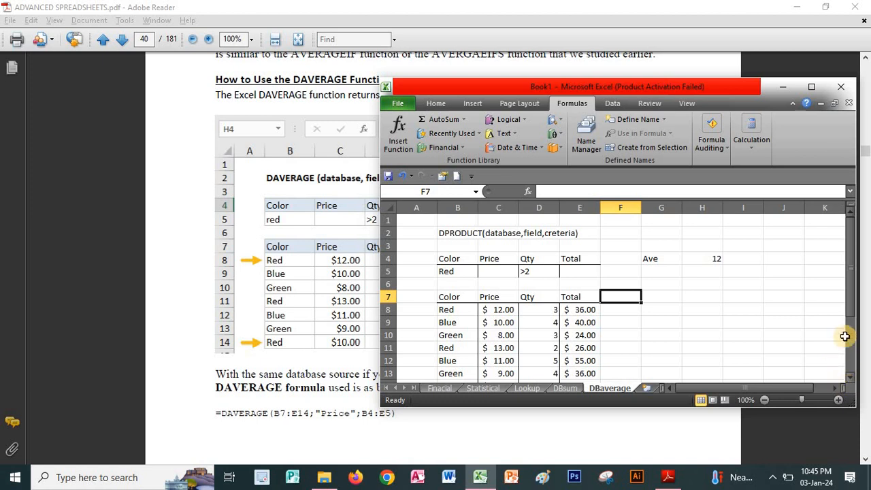
pyautogui.moveTo(851, 318); pyautogui.dragTo(853, 321)
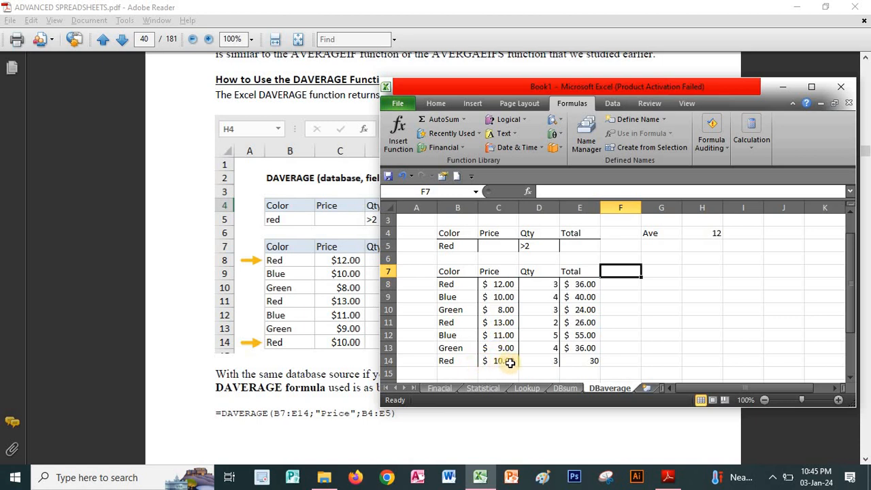
pyautogui.click(711, 230)
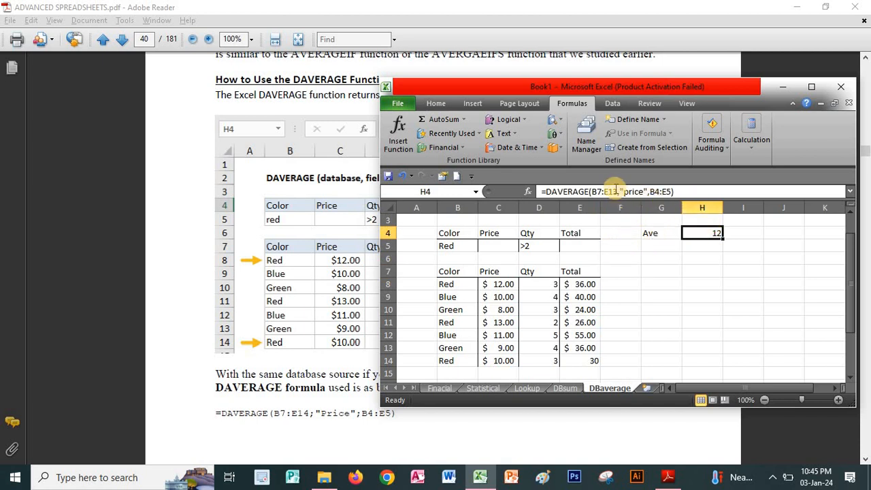
pyautogui.moveTo(618, 191); pyautogui.dragTo(592, 191)
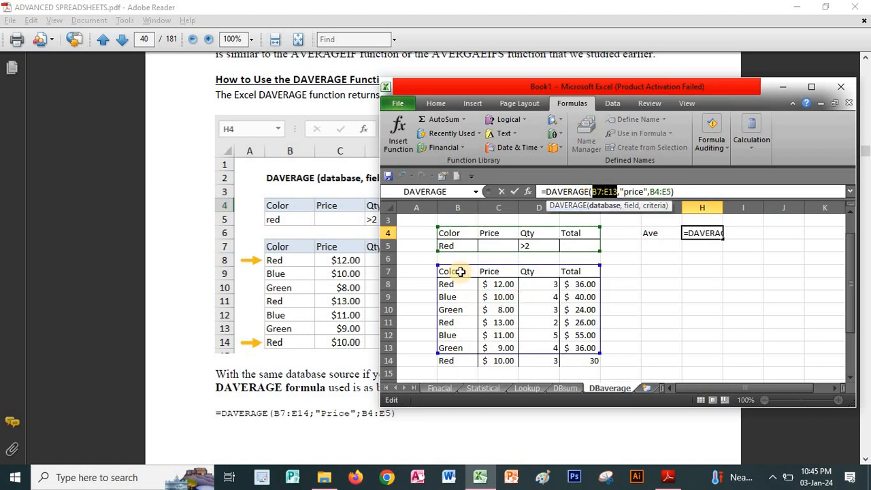
pyautogui.moveTo(460, 271); pyautogui.dragTo(584, 366)
pyautogui.press('Return')
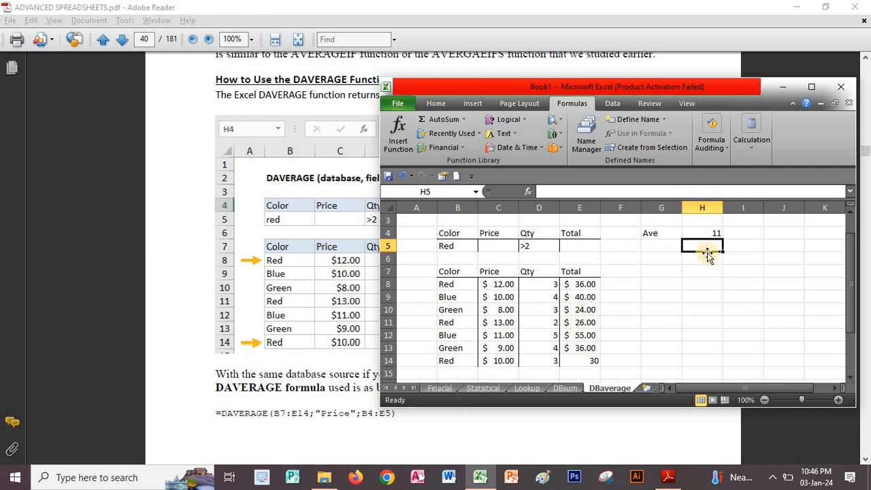
# Switch to the PDF in Adobe Reader and review the DMAX and DMIN function sections on pages 41 and 42.
pyautogui.click(335, 376)
pyautogui.moveTo(625, 311); pyautogui.dragTo(620, 214)
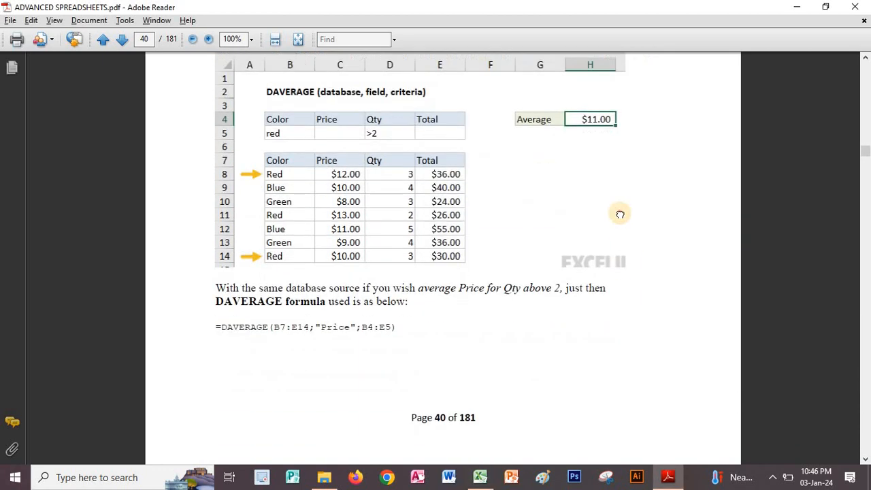
pyautogui.scroll(-3, 620, 214)
pyautogui.scroll(-5, 564, 162)
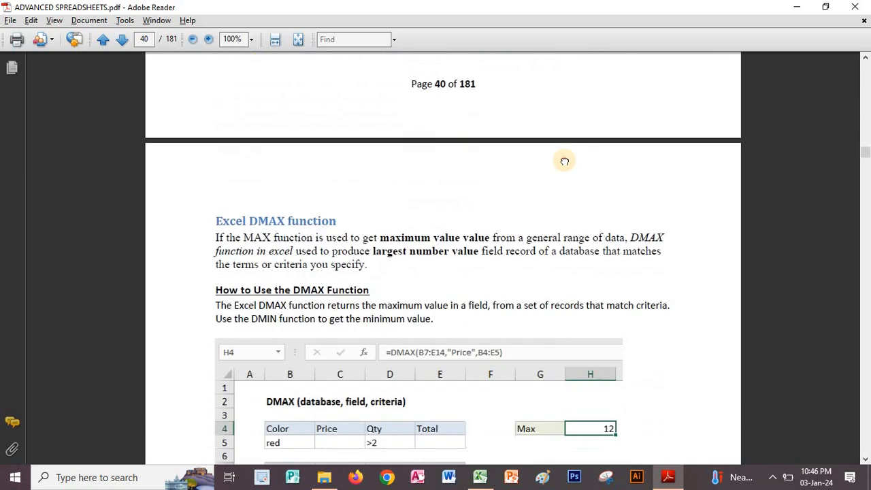
pyautogui.scroll(-2, 608, 219)
pyautogui.scroll(-4, 674, 313)
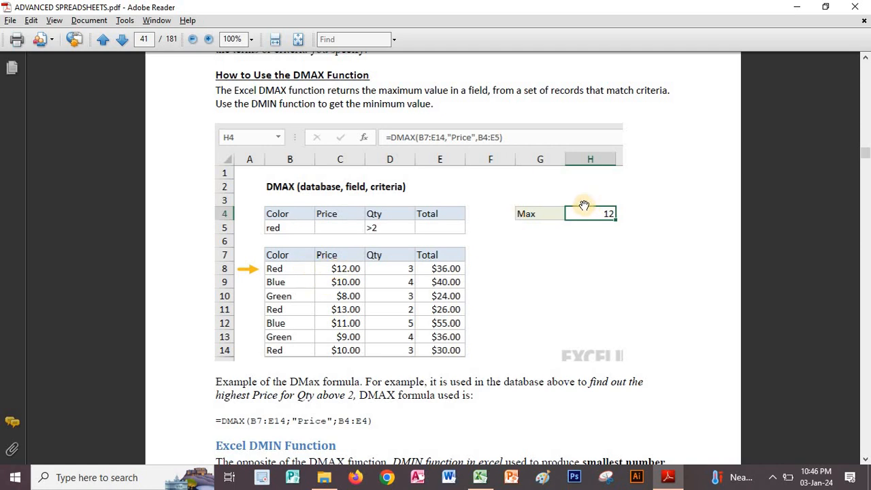
pyautogui.scroll(-2, 424, 388)
pyautogui.scroll(-5, 465, 138)
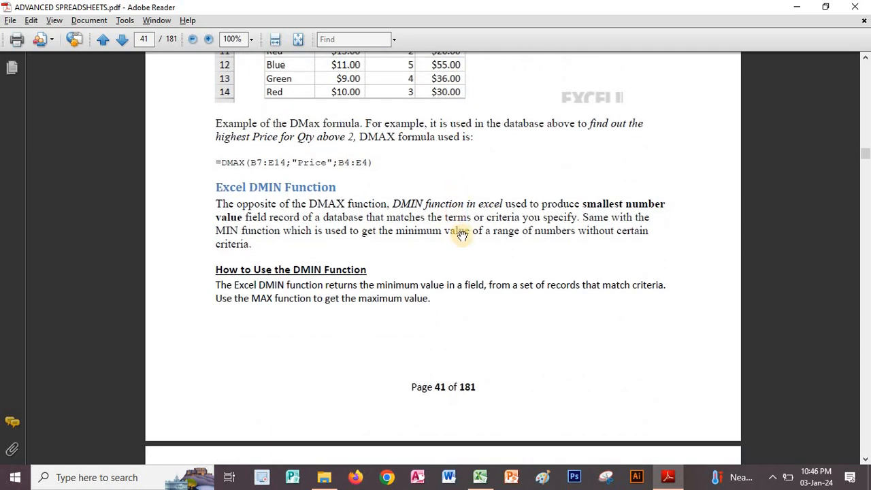
pyautogui.scroll(-8, 575, 87)
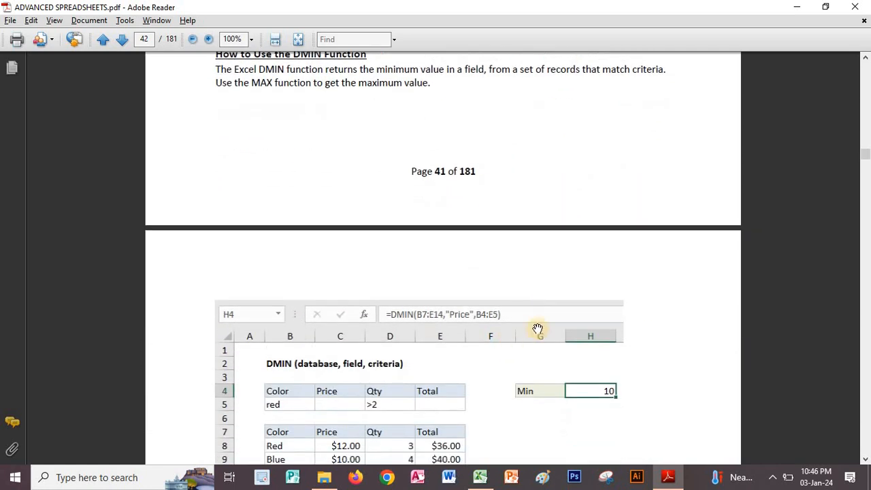
# Review the DMIN example on page 42 and the DCOUNT function's explanation and worked examples on pages 42 and 43.
pyautogui.scroll(-1, 564, 265)
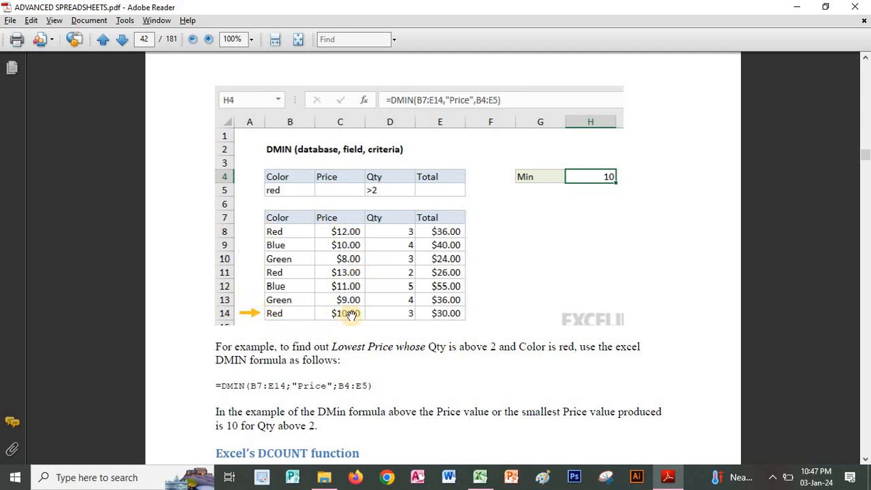
pyautogui.scroll(-8, 464, 363)
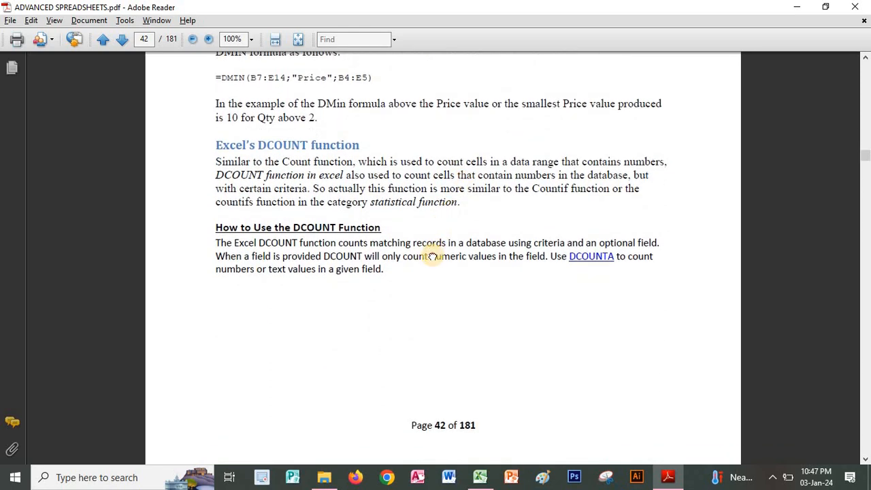
pyautogui.scroll(-2, 431, 224)
pyautogui.scroll(-4, 443, 196)
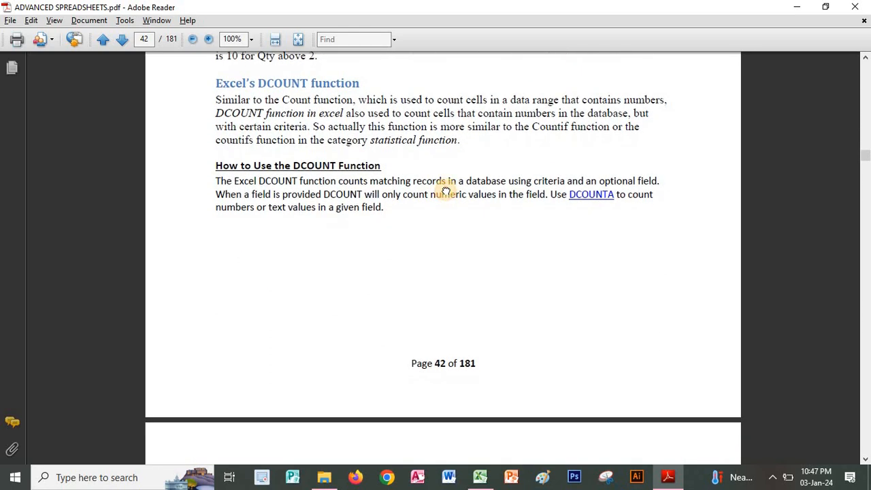
pyautogui.scroll(-6, 520, 258)
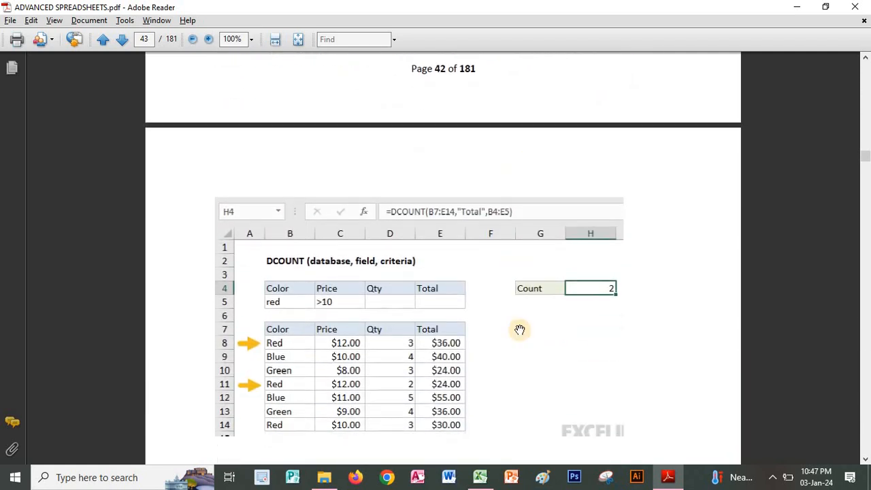
pyautogui.scroll(-3, 530, 299)
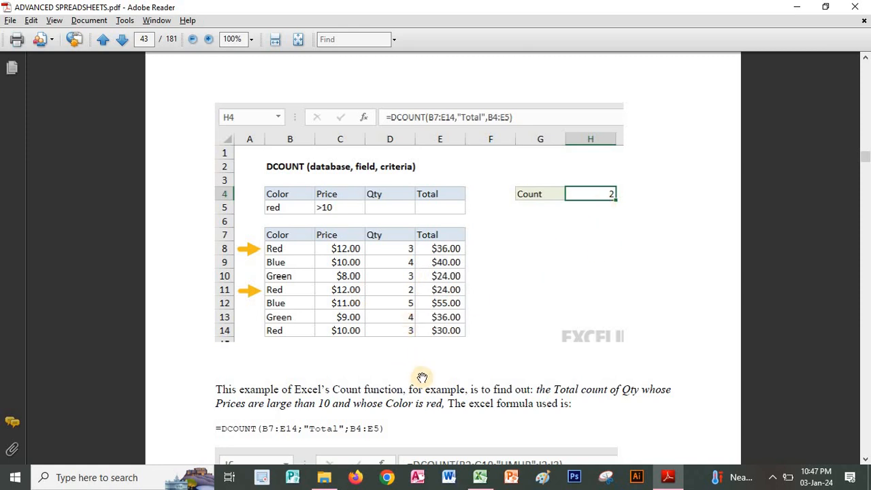
pyautogui.scroll(-8, 420, 300)
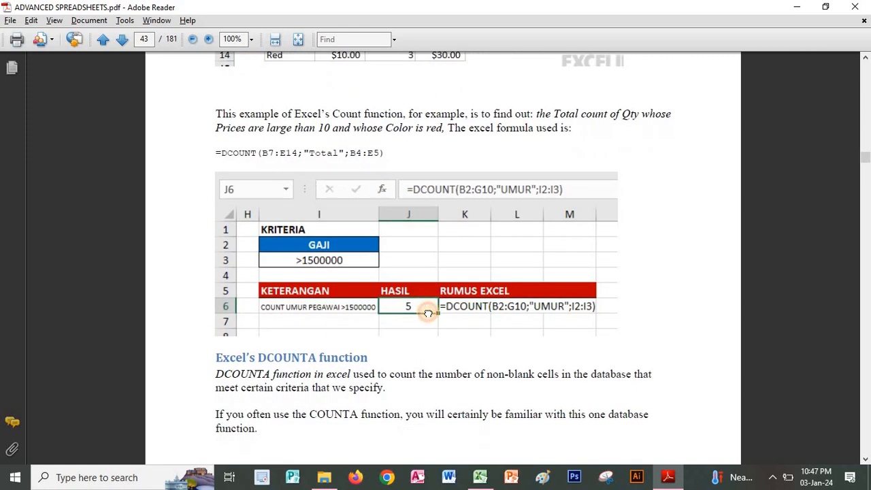
pyautogui.scroll(-2, 428, 306)
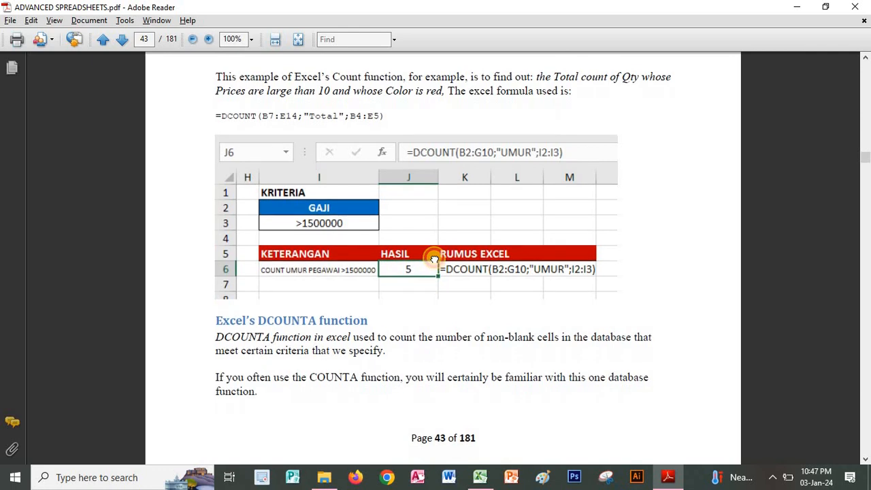
# Read the DCOUNTA function section on pages 43 and 44, including its example formula with the "Color" field.
pyautogui.scroll(-2, 434, 259)
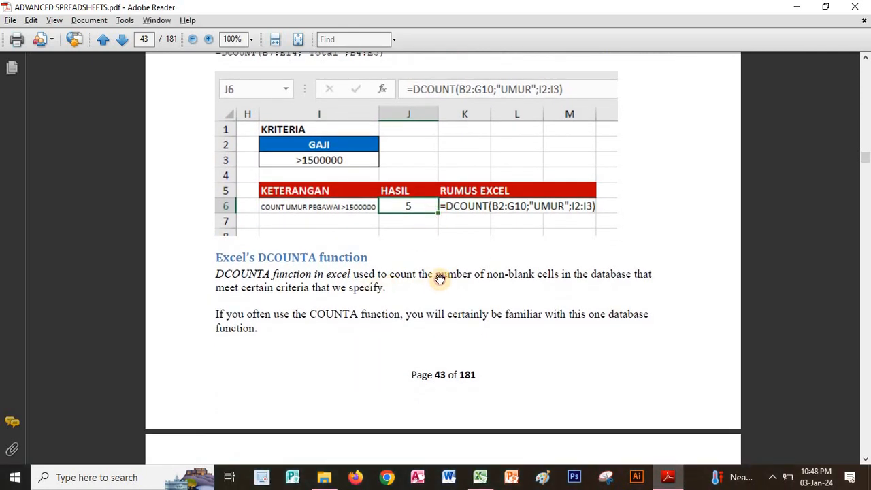
pyautogui.scroll(-2, 440, 279)
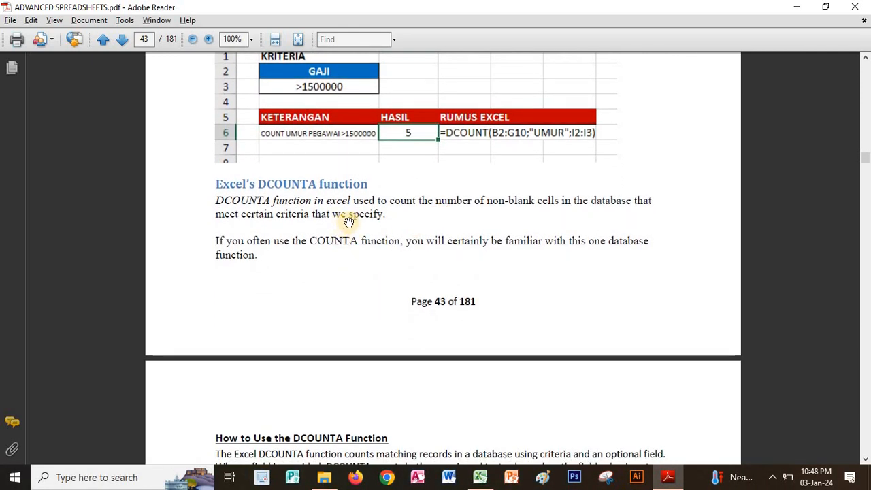
pyautogui.scroll(-4, 408, 242)
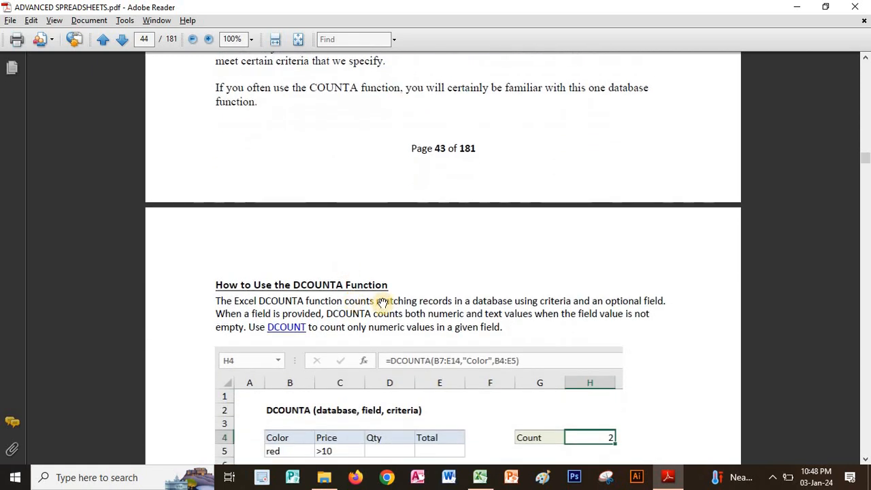
pyautogui.scroll(-4, 420, 279)
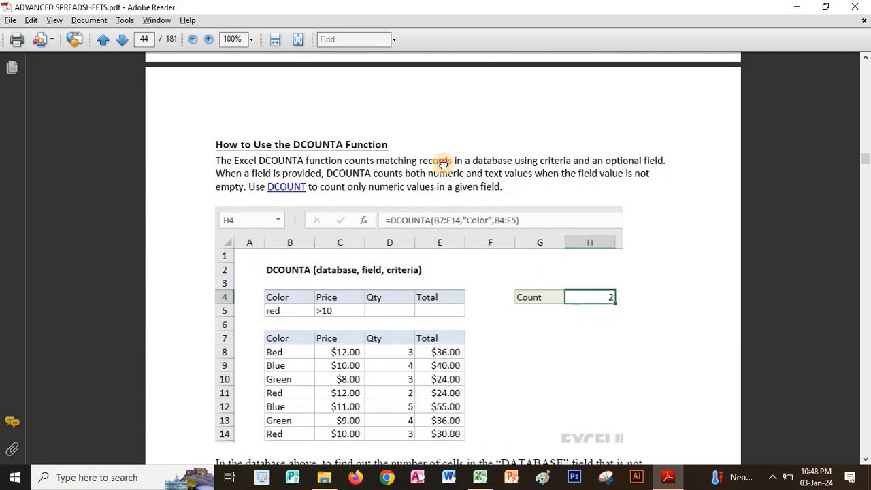
pyautogui.scroll(-1, 446, 150)
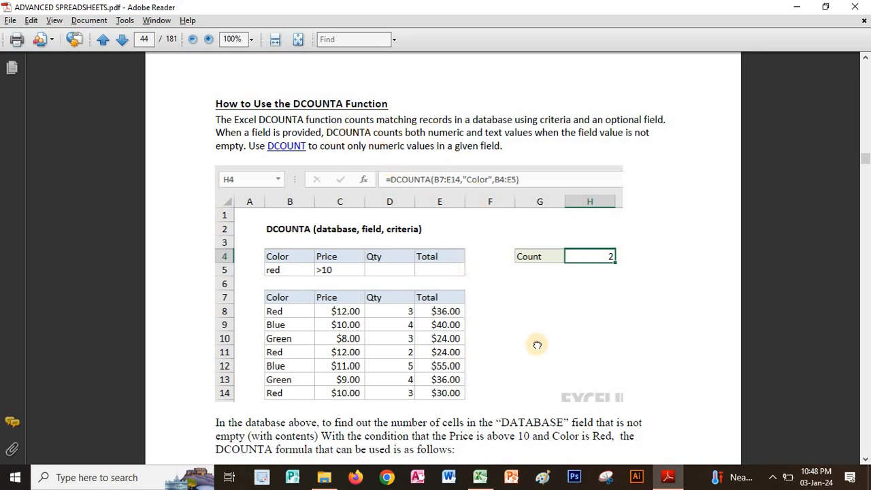
pyautogui.scroll(-5, 517, 293)
pyautogui.moveTo(436, 316); pyautogui.dragTo(324, 78)
pyautogui.moveTo(394, 263); pyautogui.dragTo(396, 111)
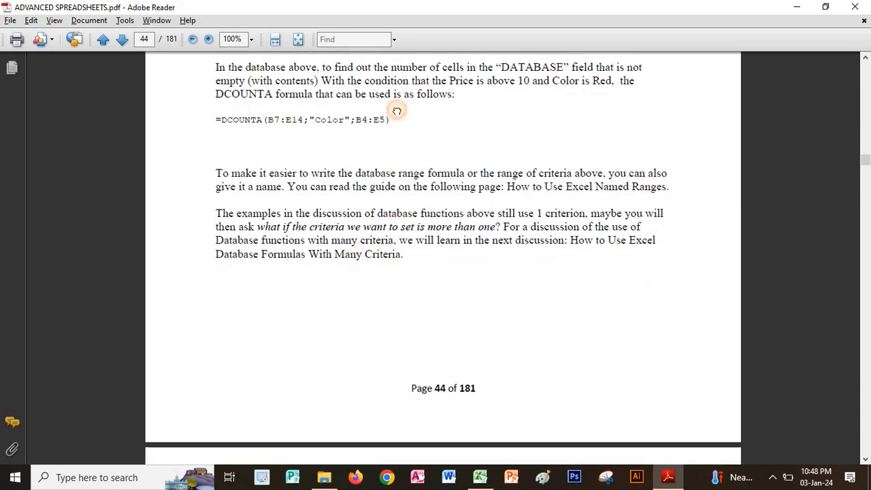
pyautogui.scroll(-5, 347, 327)
# Examine the two-level nested function section on page 45 and its example combining SUM and PRODUCT.
pyautogui.moveTo(422, 373); pyautogui.dragTo(439, 197)
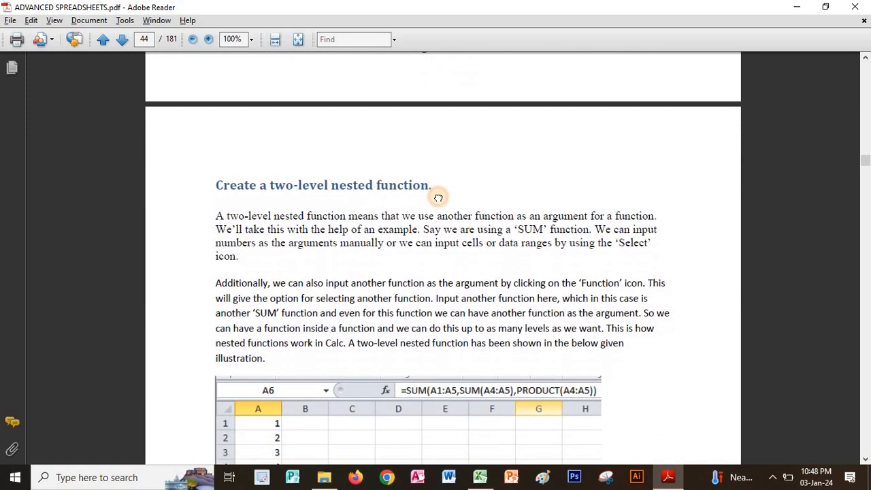
pyautogui.scroll(-3, 423, 204)
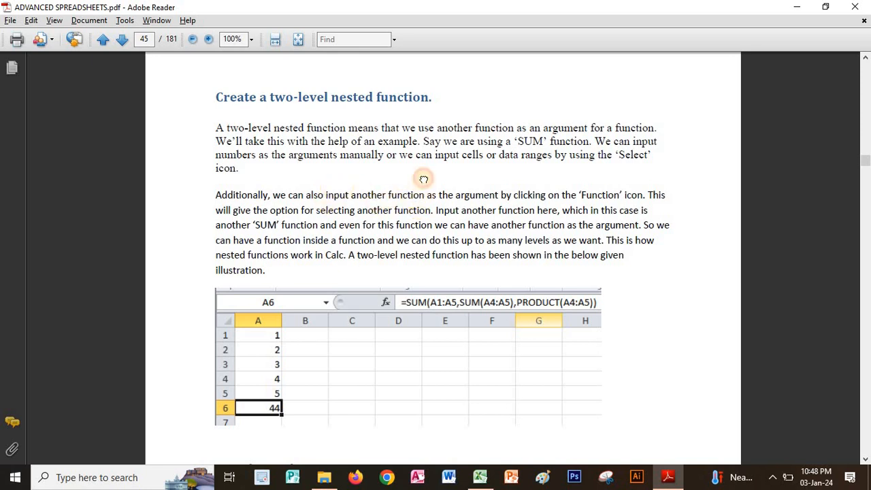
pyautogui.scroll(-1, 424, 177)
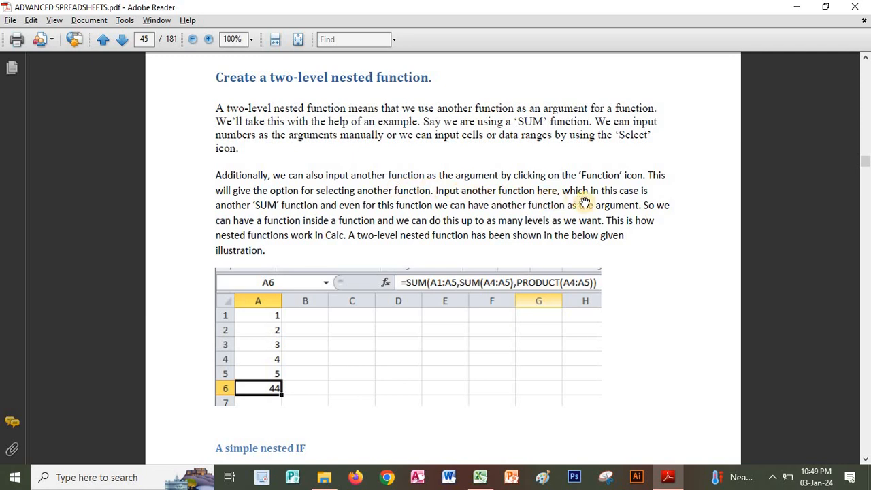
pyautogui.scroll(-8, 589, 175)
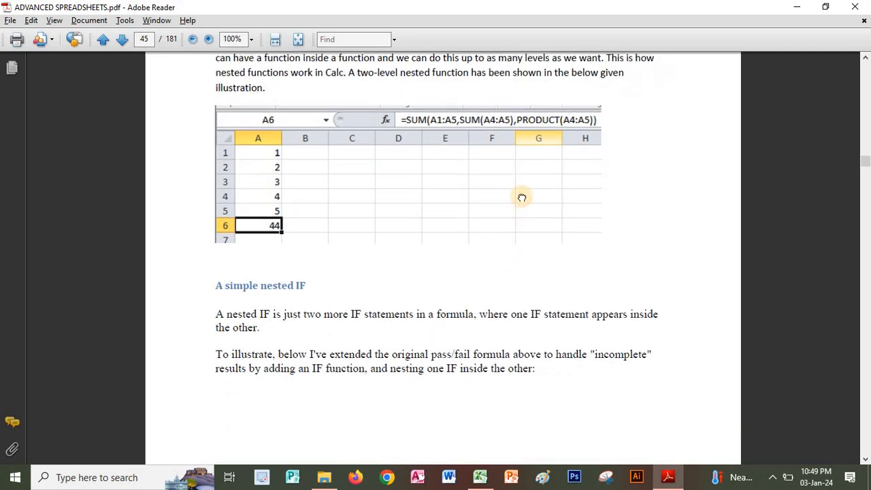
pyautogui.scroll(4, 522, 259)
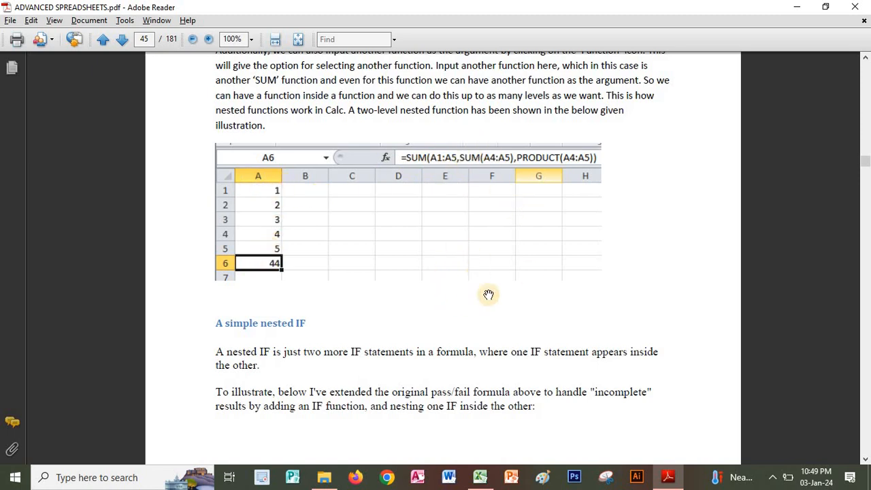
# Study the simple nested IF section on pages 45 and 46, with its Incomplete, Pass and Fail score example.
pyautogui.scroll(-4, 510, 333)
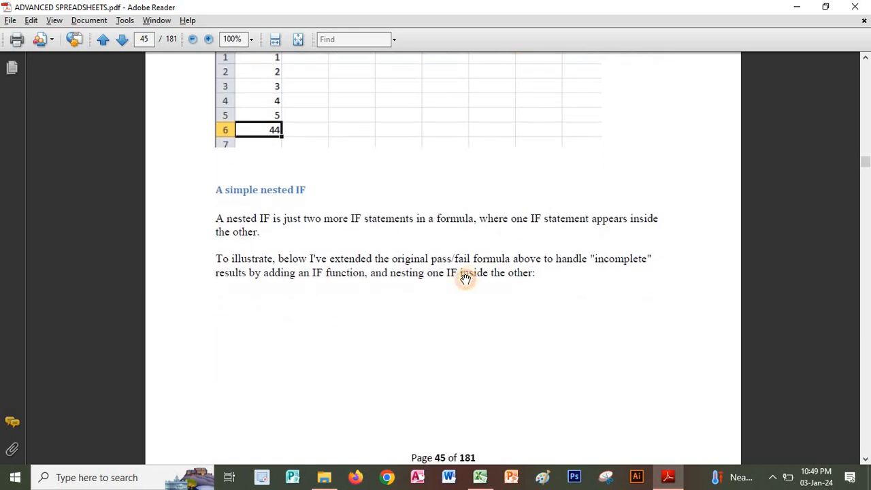
pyautogui.moveTo(472, 264); pyautogui.dragTo(485, 170)
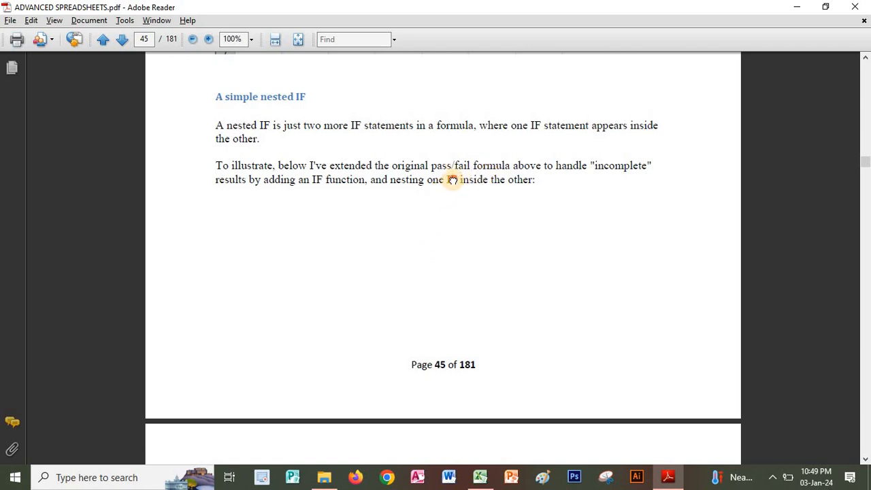
pyautogui.moveTo(452, 180); pyautogui.dragTo(469, 57)
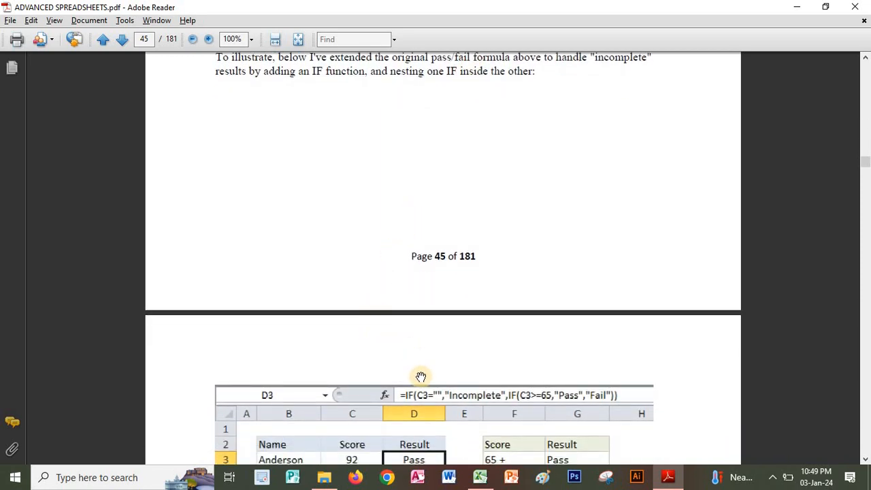
pyautogui.moveTo(432, 376); pyautogui.dragTo(433, 227)
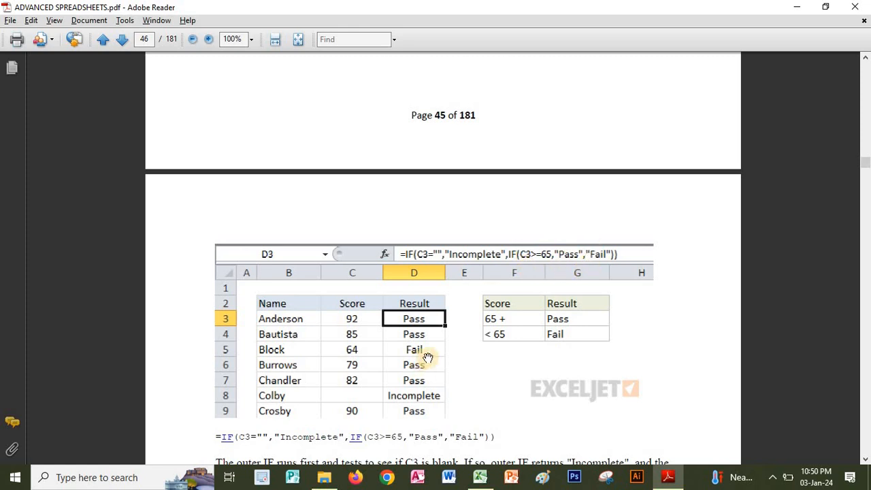
pyautogui.moveTo(457, 342); pyautogui.dragTo(460, 247)
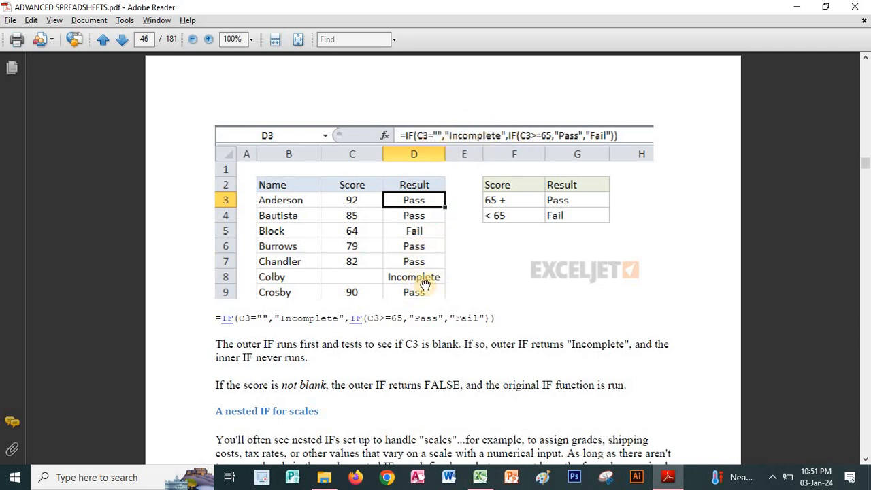
pyautogui.moveTo(411, 430); pyautogui.dragTo(422, 296)
pyautogui.scroll(6, 422, 296)
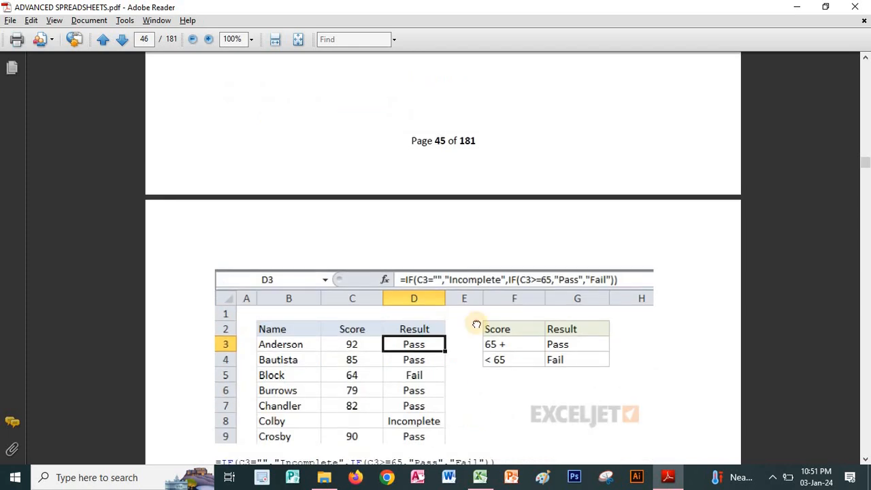
pyautogui.scroll(-6, 479, 259)
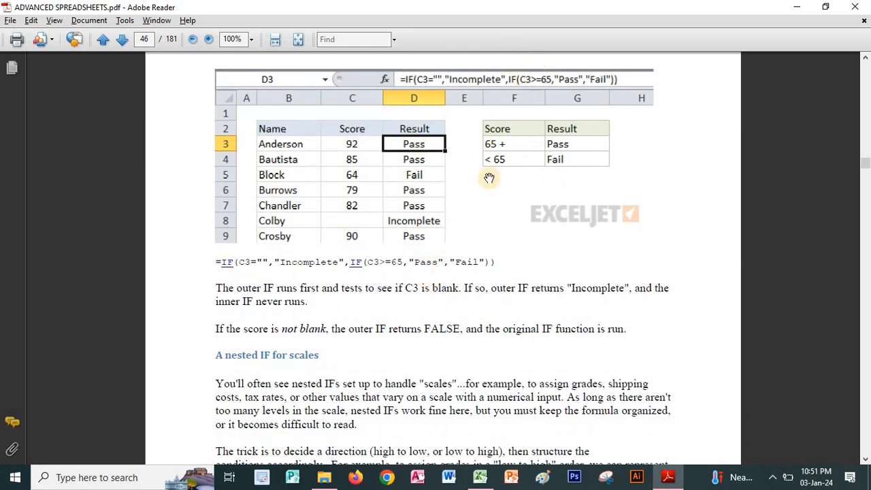
pyautogui.moveTo(649, 171); pyautogui.dragTo(650, 280)
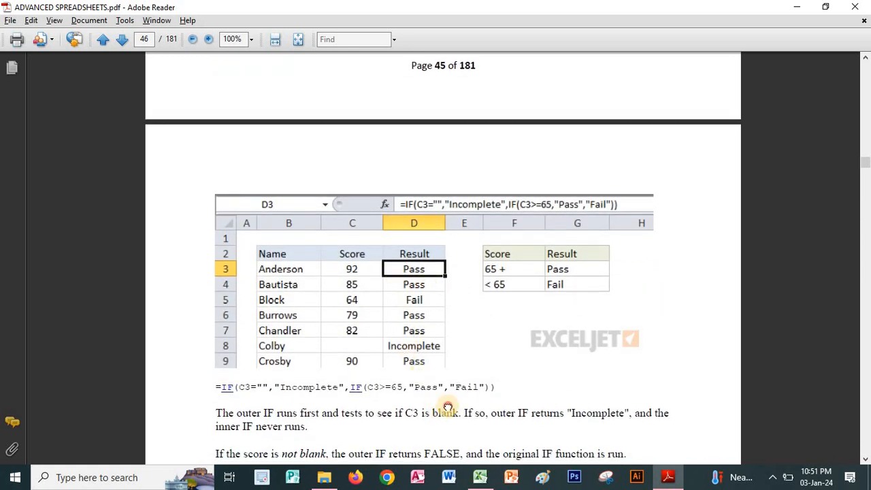
pyautogui.moveTo(483, 301); pyautogui.dragTo(499, 186)
# Study the nested IF for scales section on pages 46 and 47, covering the grade table, stepwise formulas and final grading example.
pyautogui.scroll(-5, 499, 186)
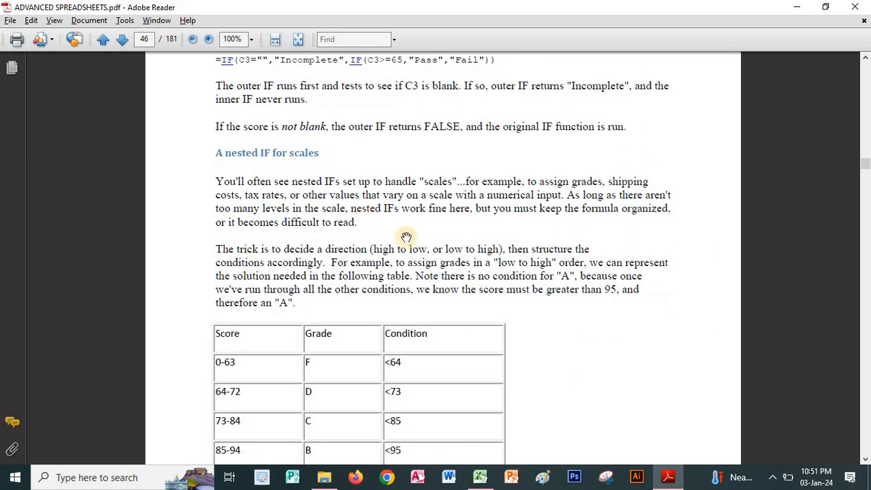
pyautogui.scroll(-3, 481, 229)
pyautogui.scroll(-2, 570, 225)
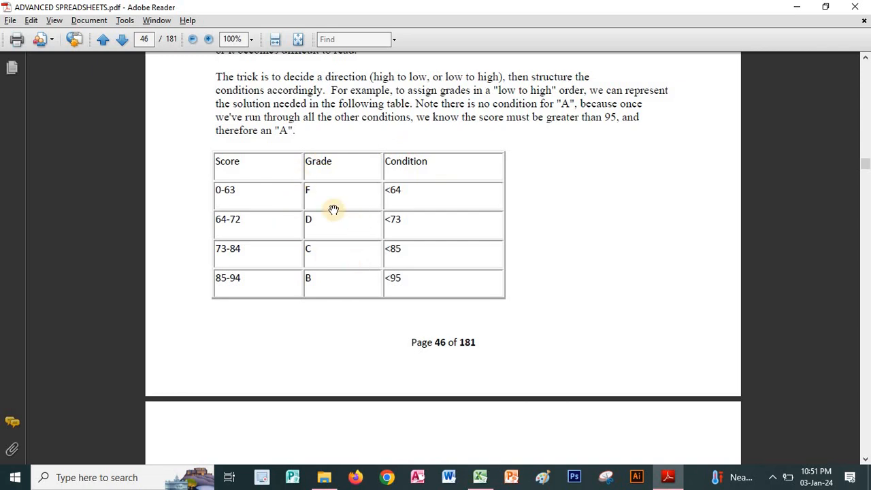
pyautogui.scroll(-5, 546, 279)
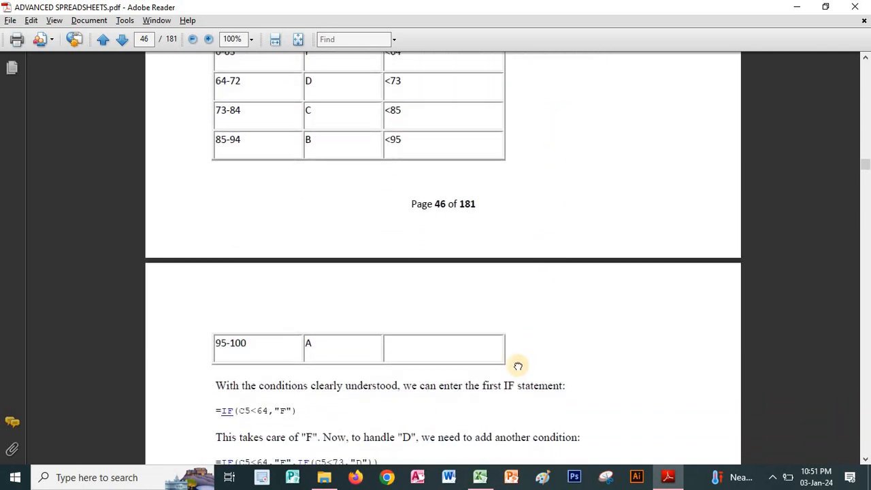
pyautogui.scroll(2, 521, 361)
pyautogui.scroll(-7, 519, 292)
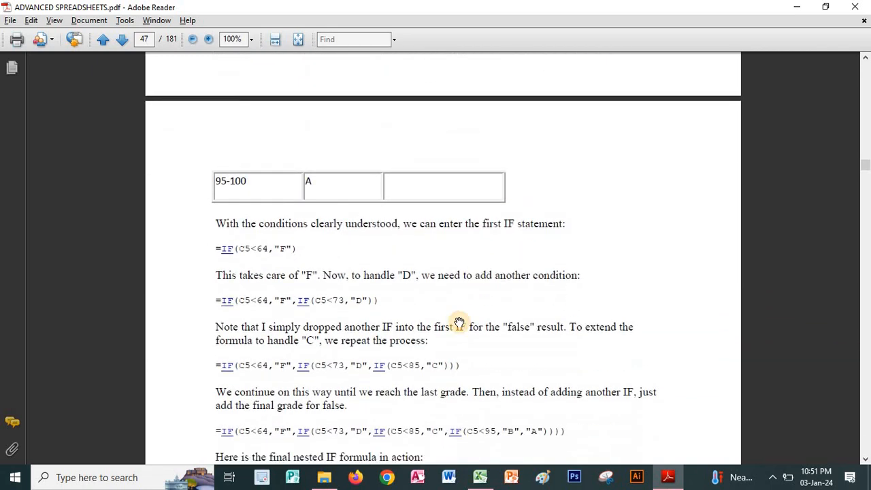
pyautogui.scroll(-2, 465, 235)
pyautogui.scroll(-2, 446, 292)
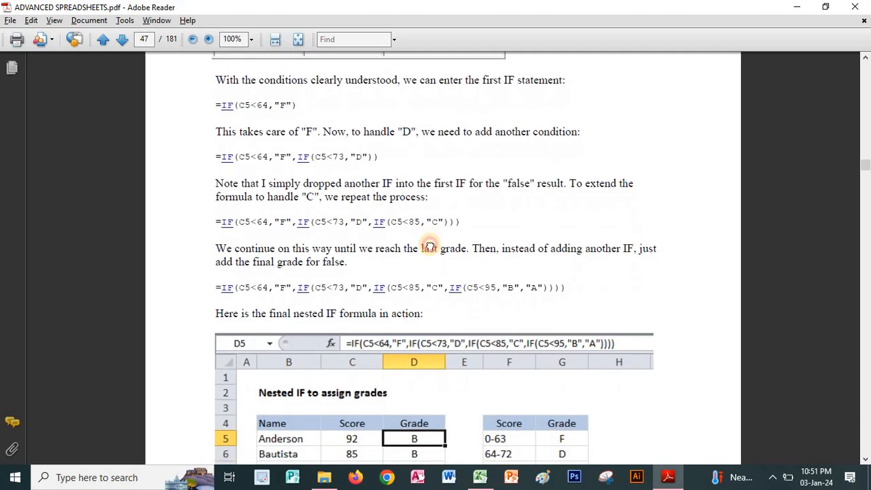
pyautogui.scroll(-4, 430, 245)
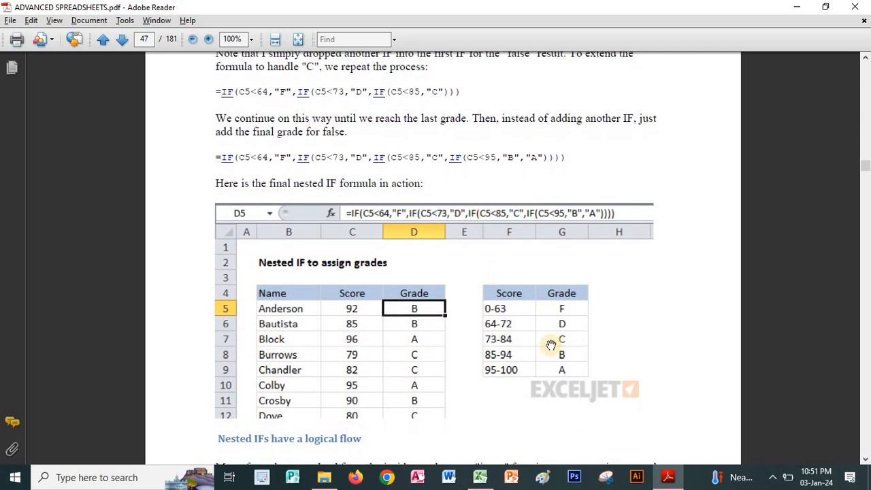
pyautogui.scroll(-3, 626, 283)
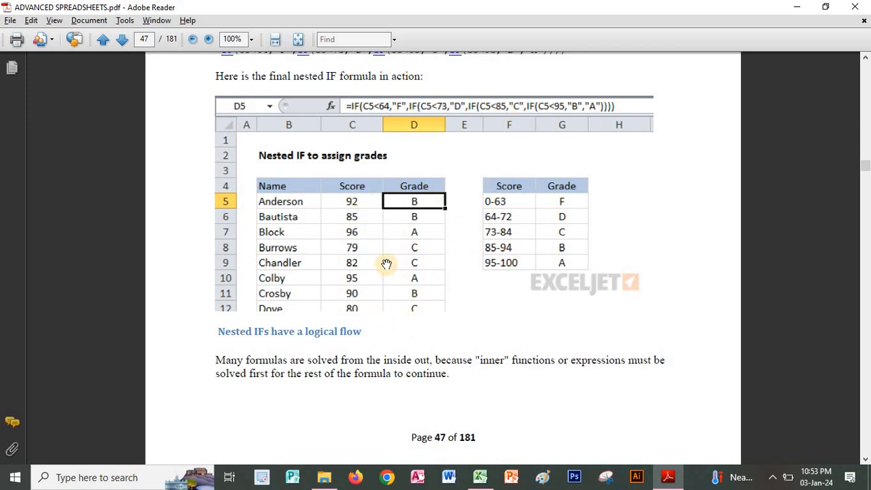
pyautogui.moveTo(396, 377); pyautogui.dragTo(408, 407)
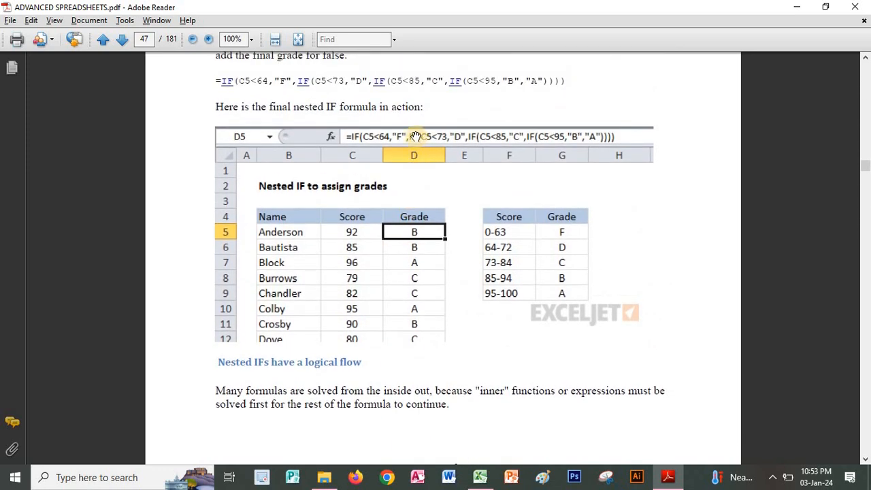
pyautogui.scroll(10, 402, 322)
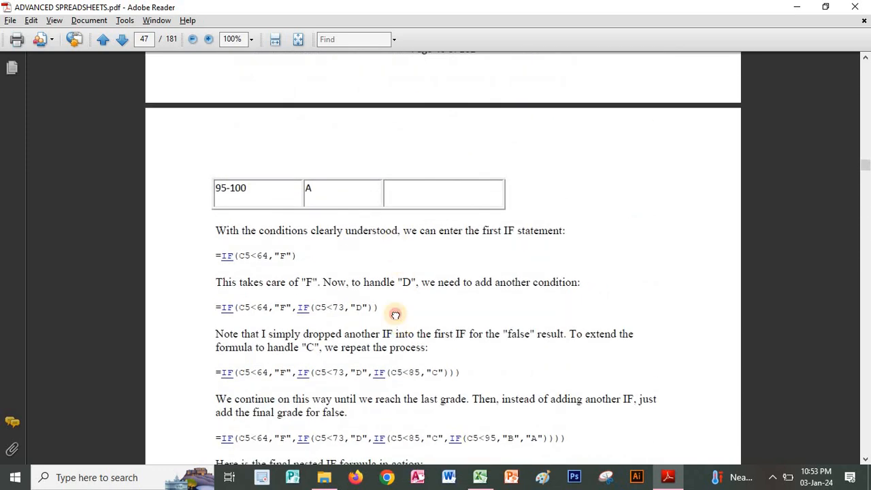
# Return to the two-level nested function section on page 45 and review its SUM and PRODUCT example.
pyautogui.scroll(6, 402, 285)
pyautogui.scroll(9, 564, 206)
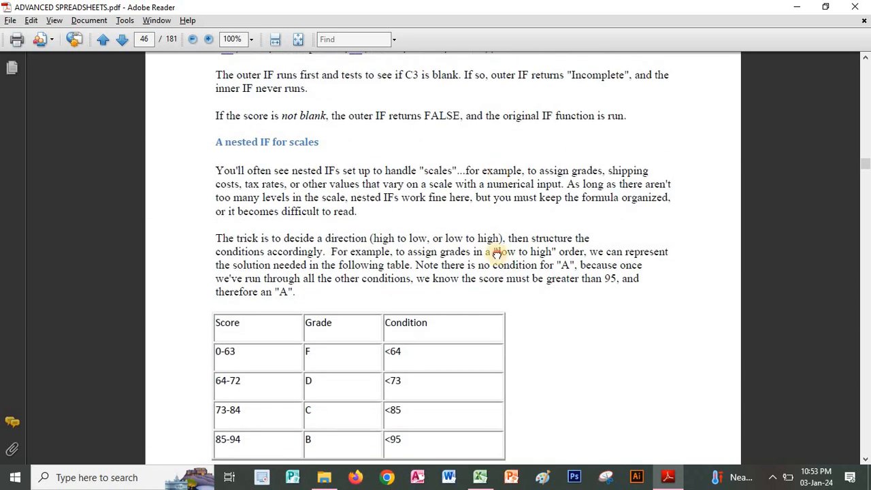
pyautogui.scroll(7, 497, 254)
pyautogui.scroll(3, 534, 286)
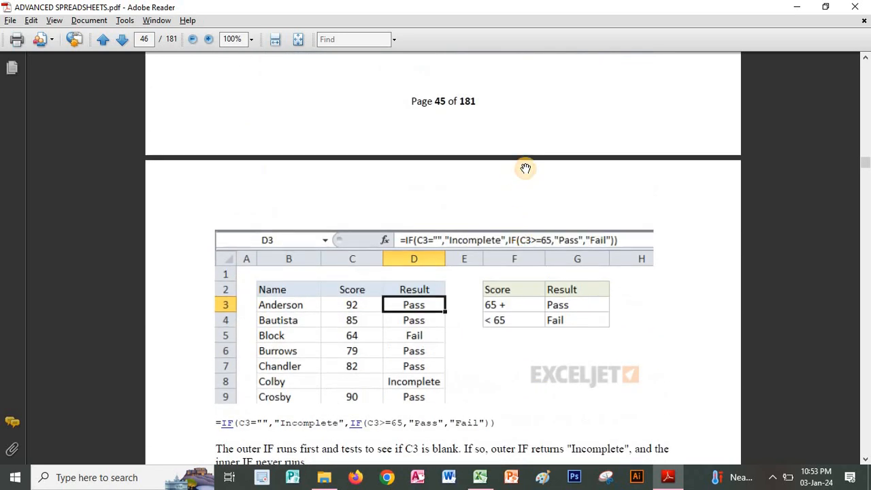
pyautogui.scroll(14, 525, 168)
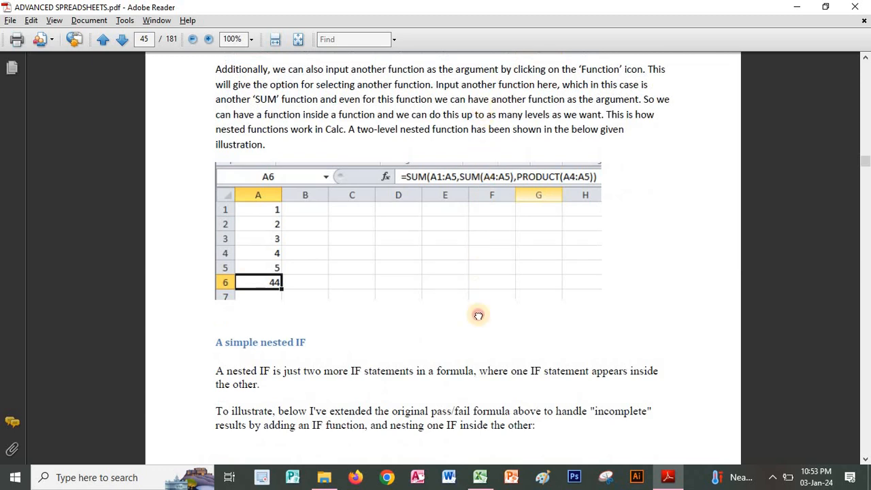
pyautogui.scroll(8, 478, 315)
pyautogui.scroll(-4, 443, 302)
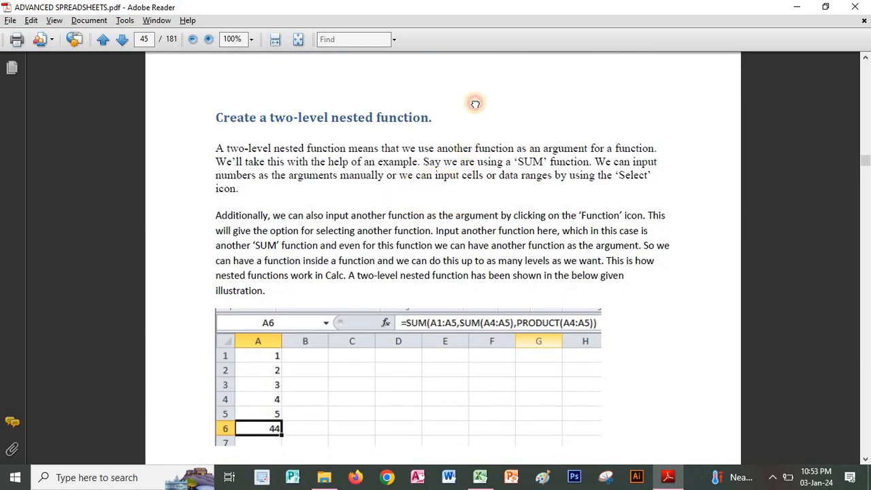
pyautogui.scroll(-3, 485, 130)
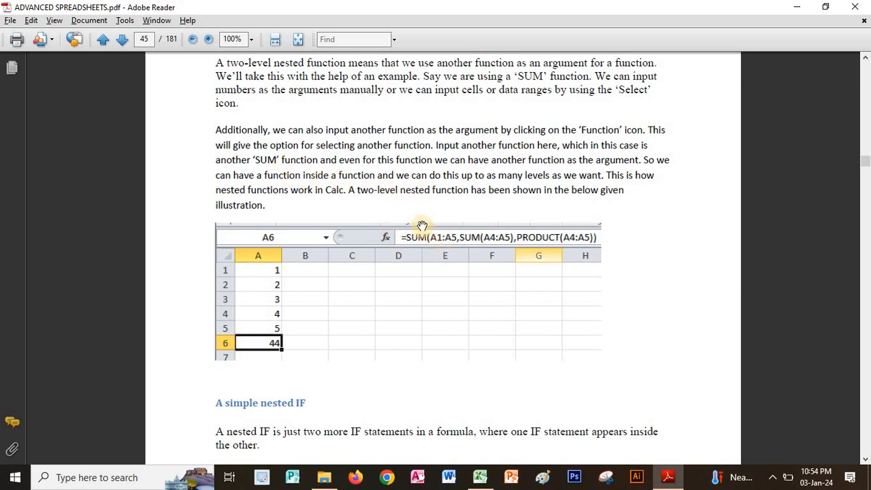
# Review the simple nested IF and nested IF for scales sections through the grade assignment example on page 47.
pyautogui.moveTo(429, 382); pyautogui.dragTo(449, 270)
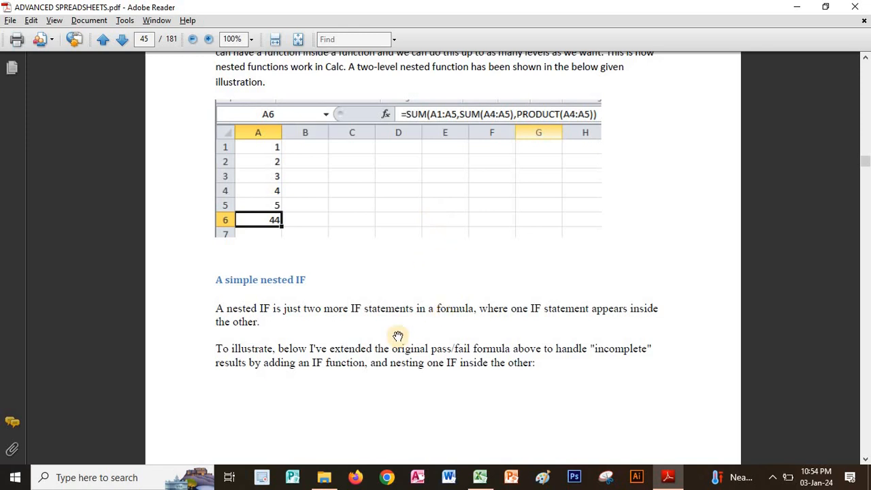
pyautogui.scroll(-5, 367, 308)
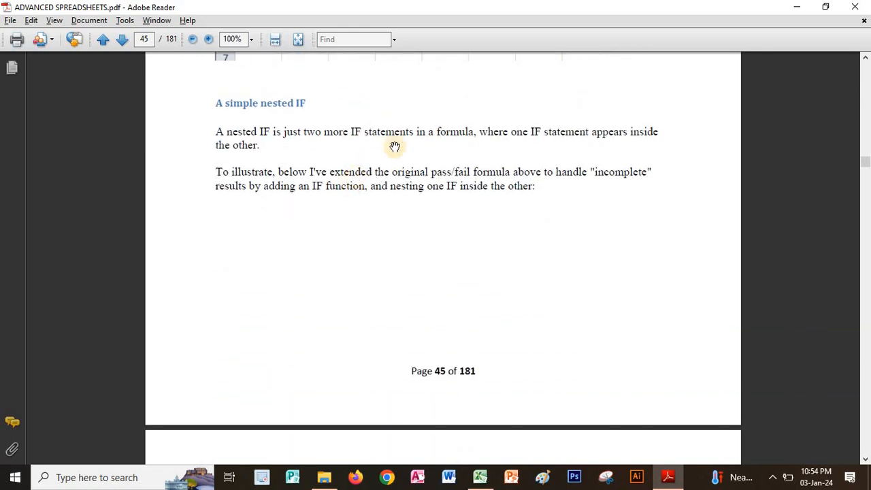
pyautogui.scroll(-7, 472, 302)
pyautogui.scroll(-7, 490, 346)
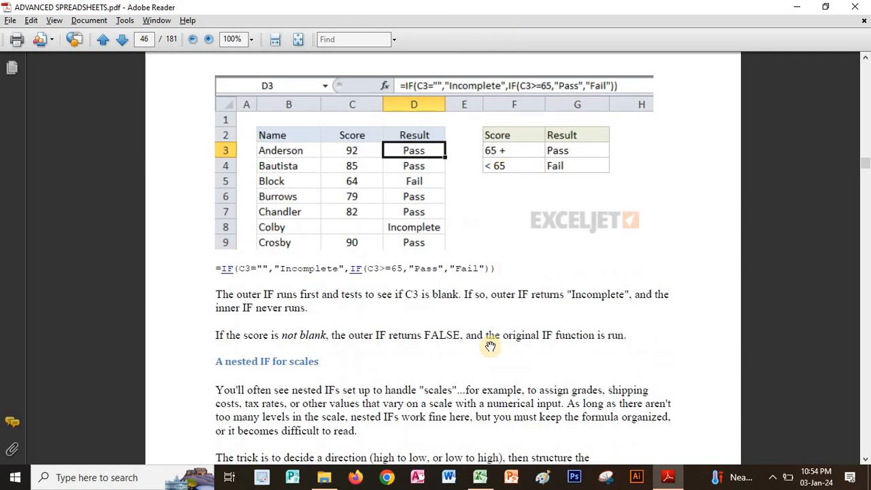
pyautogui.scroll(-12, 490, 346)
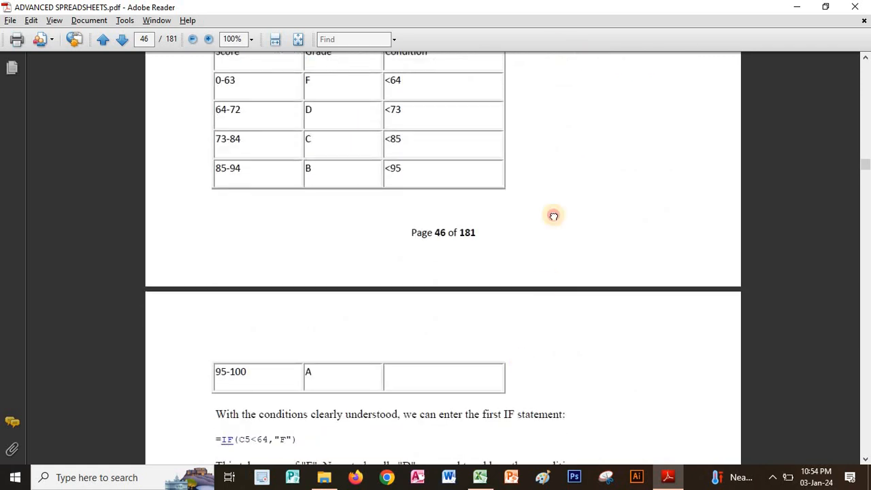
pyautogui.scroll(-8, 553, 215)
pyautogui.scroll(-5, 490, 341)
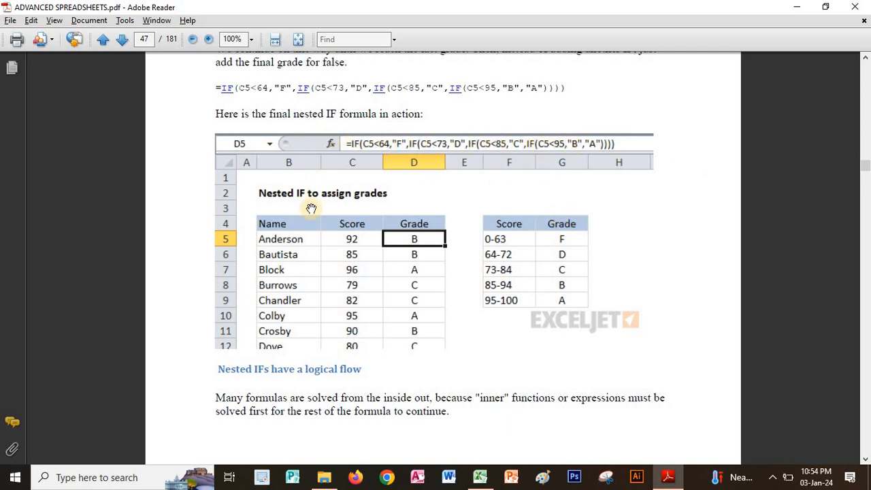
# Read the "Nested IFs have a logical flow" section on pages 47 and 48, including its grade flow diagram.
pyautogui.scroll(-2, 341, 207)
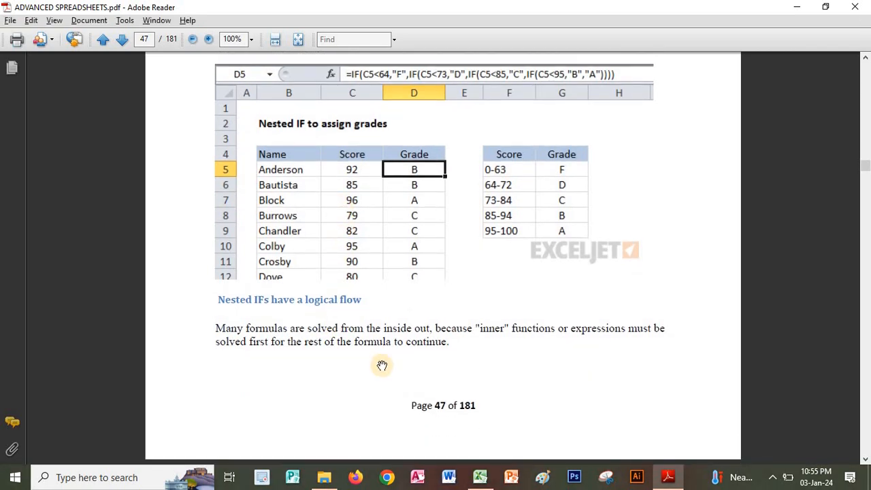
pyautogui.scroll(-2, 383, 313)
pyautogui.scroll(-6, 386, 224)
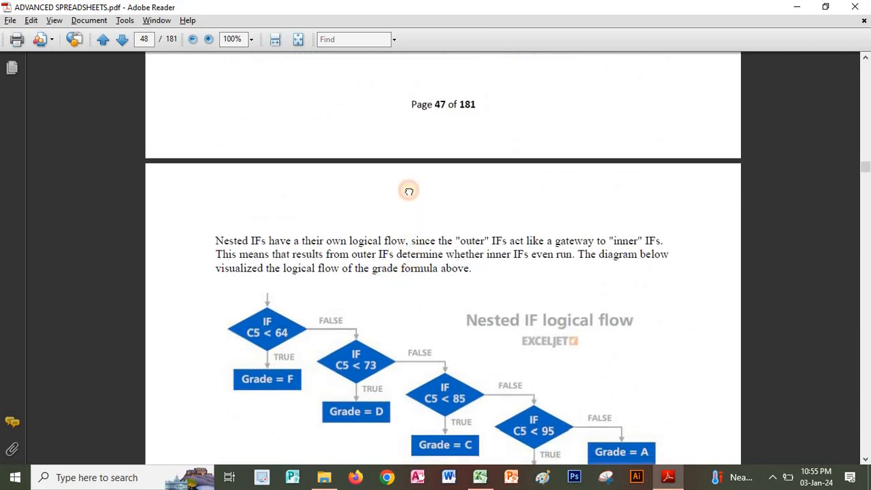
pyautogui.scroll(-5, 354, 361)
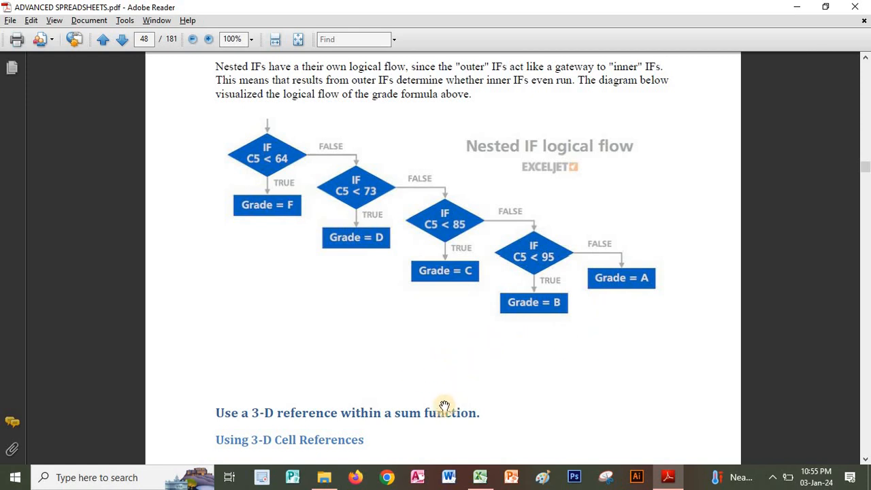
# Preview the 3-D reference sections on pages 48 to 50, covering SUM formulas across the Jan to Apr sheets.
pyautogui.scroll(-3, 437, 356)
pyautogui.scroll(-3, 415, 319)
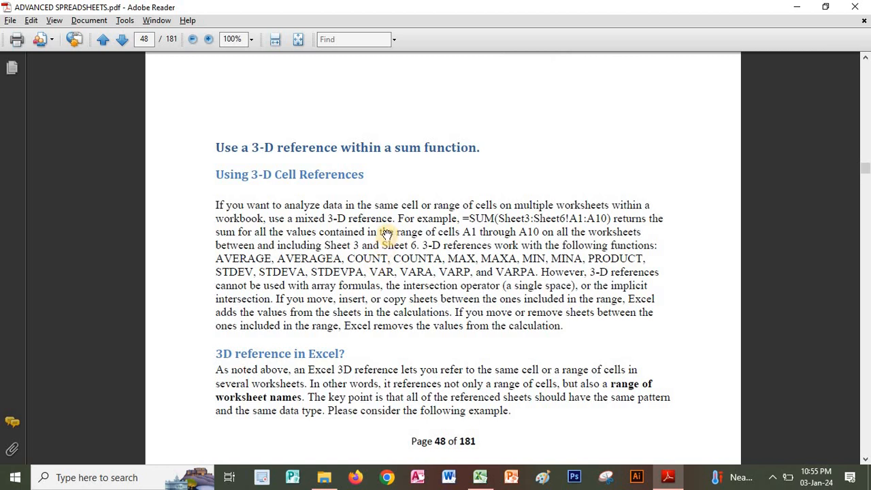
pyautogui.scroll(-1, 483, 272)
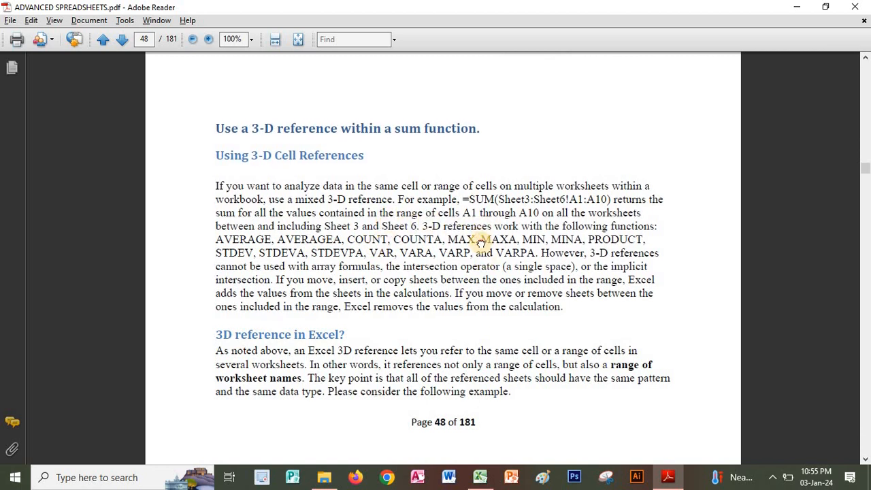
pyautogui.scroll(-10, 469, 170)
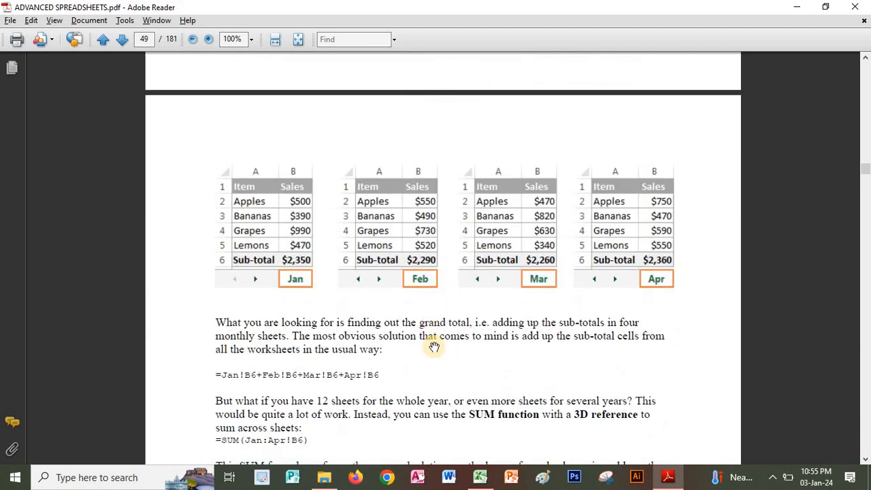
pyautogui.scroll(-10, 450, 149)
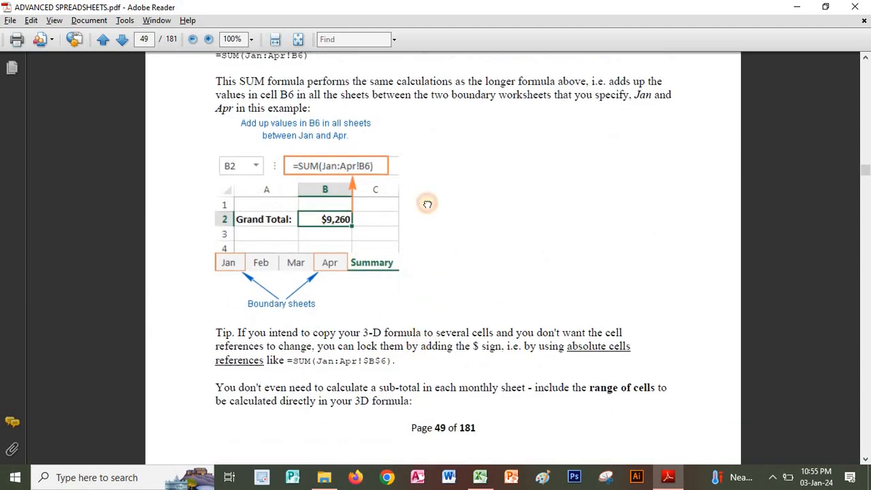
pyautogui.scroll(-12, 425, 363)
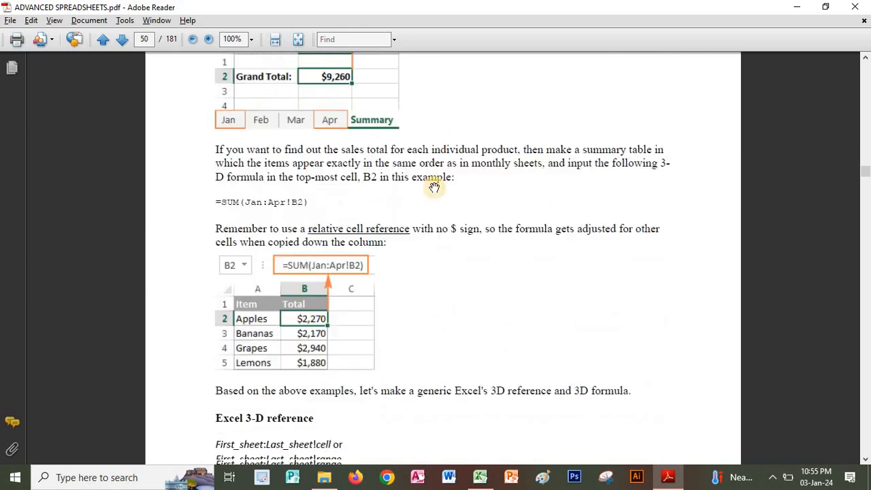
pyautogui.scroll(-10, 430, 355)
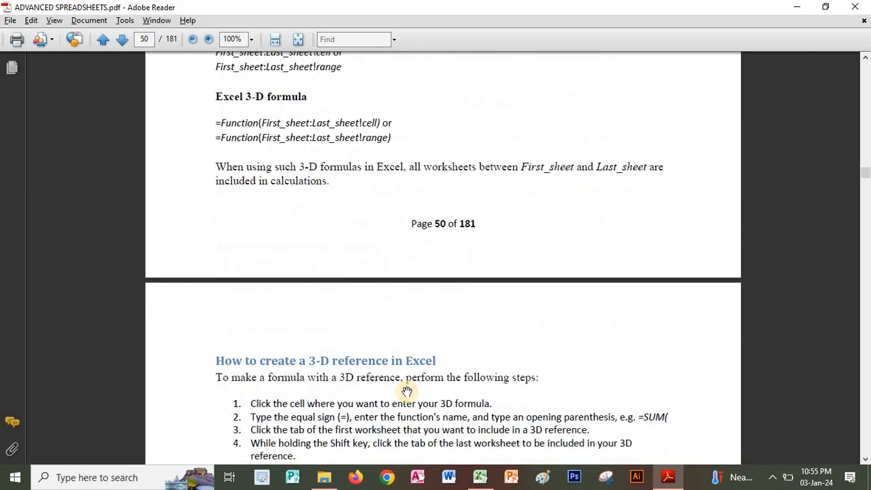
# Look over the page 51 instructions for creating a 3-D reference and including a new sheet in a 3D formula.
pyautogui.scroll(-3, 422, 239)
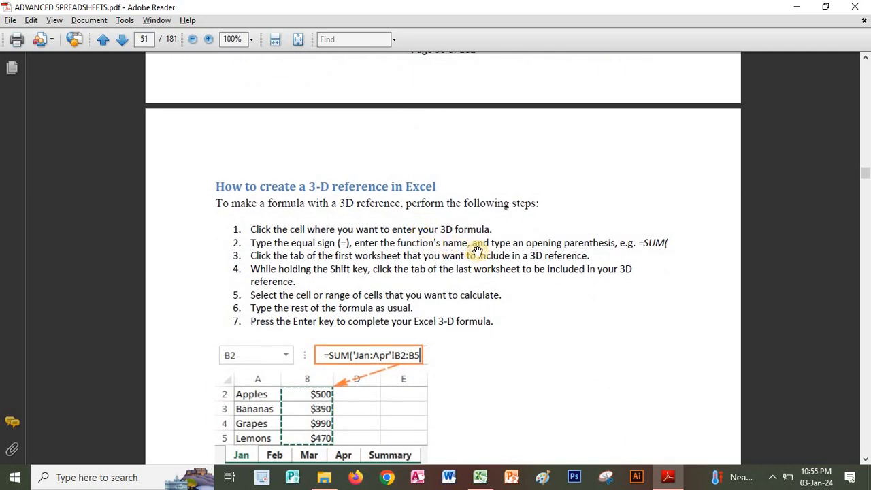
pyautogui.scroll(-4, 484, 292)
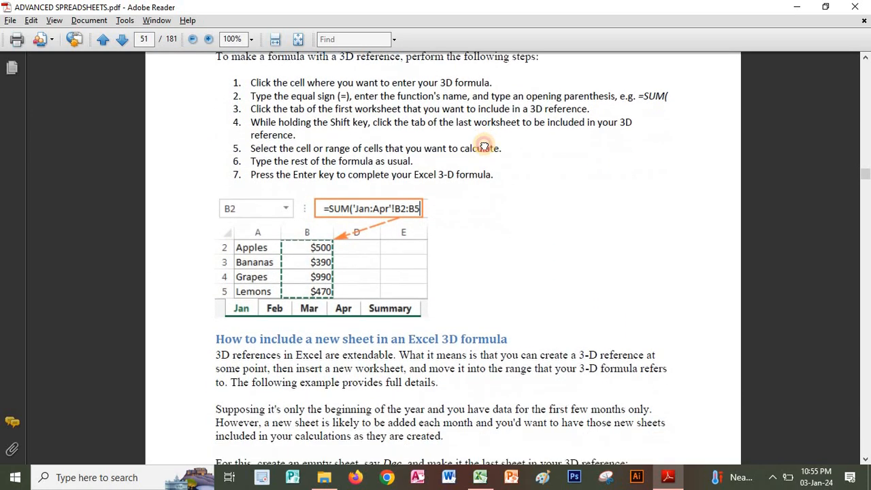
pyautogui.scroll(-5, 502, 334)
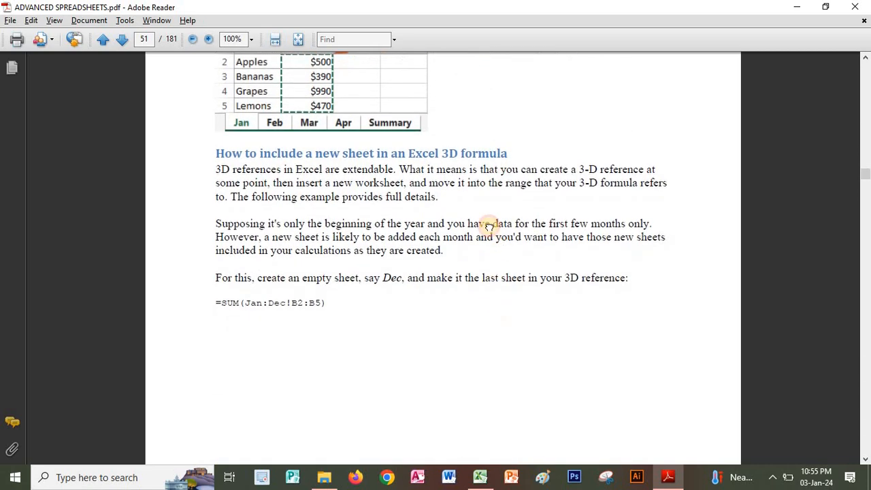
pyautogui.scroll(-6, 501, 331)
# Go back through the 3-D reference pages to the nested IF logical flow diagram on page 48.
pyautogui.scroll(9, 451, 246)
pyautogui.scroll(6, 446, 391)
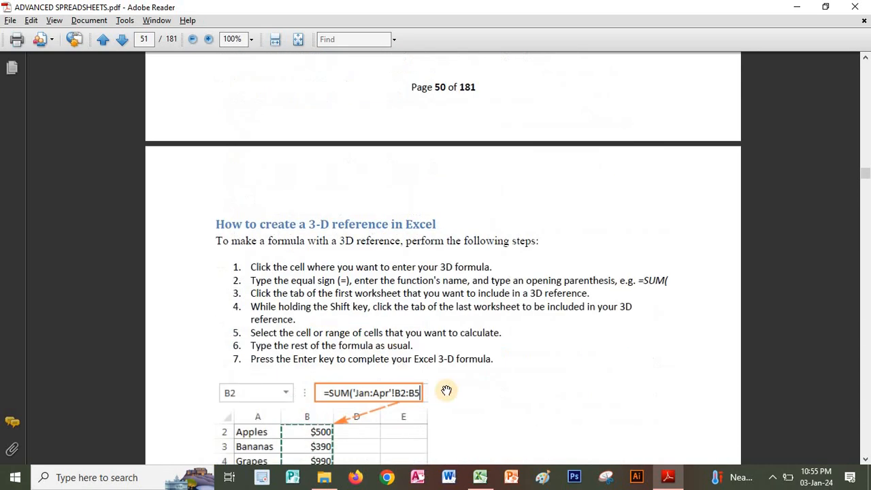
pyautogui.scroll(2, 446, 390)
pyautogui.scroll(12, 418, 186)
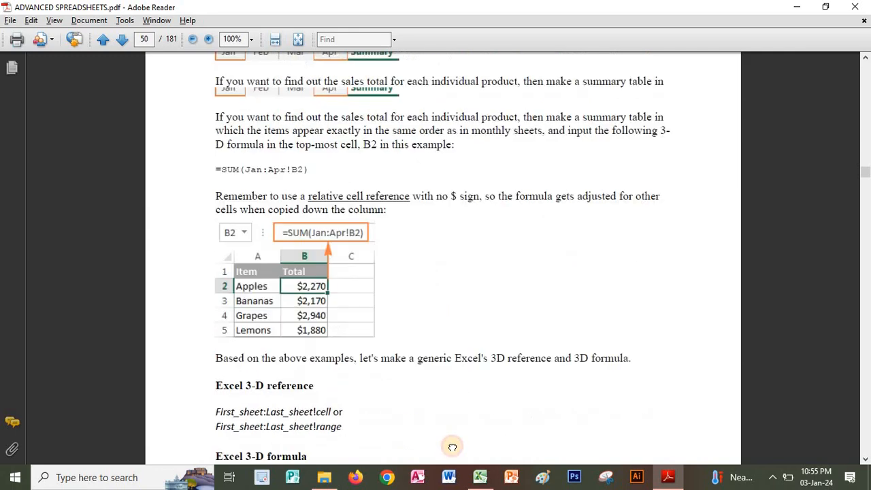
pyautogui.scroll(14, 445, 172)
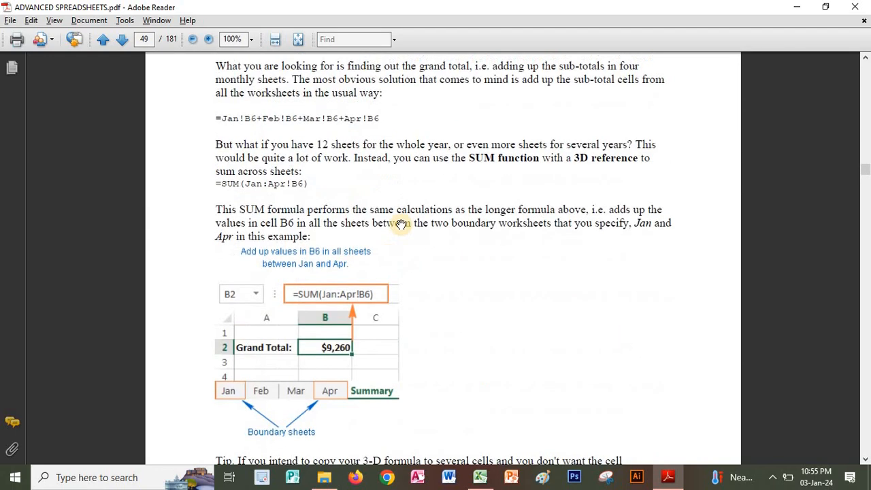
pyautogui.scroll(12, 408, 320)
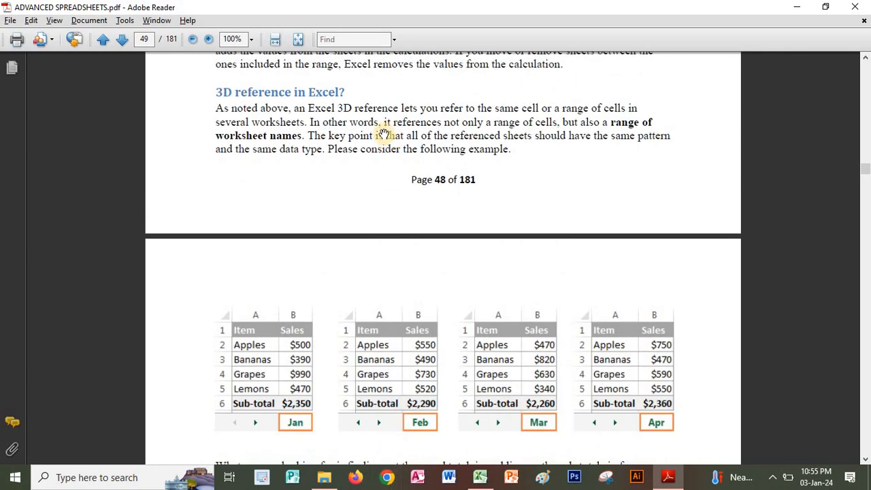
pyautogui.scroll(6, 385, 134)
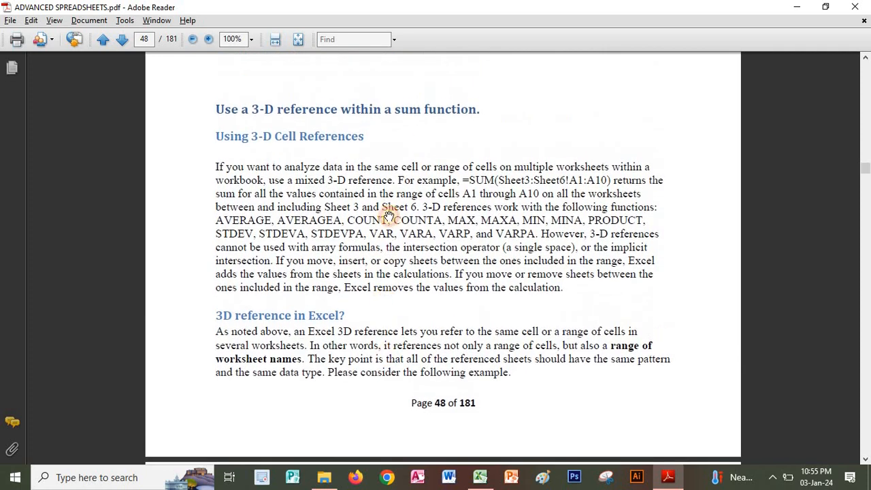
pyautogui.scroll(3, 389, 252)
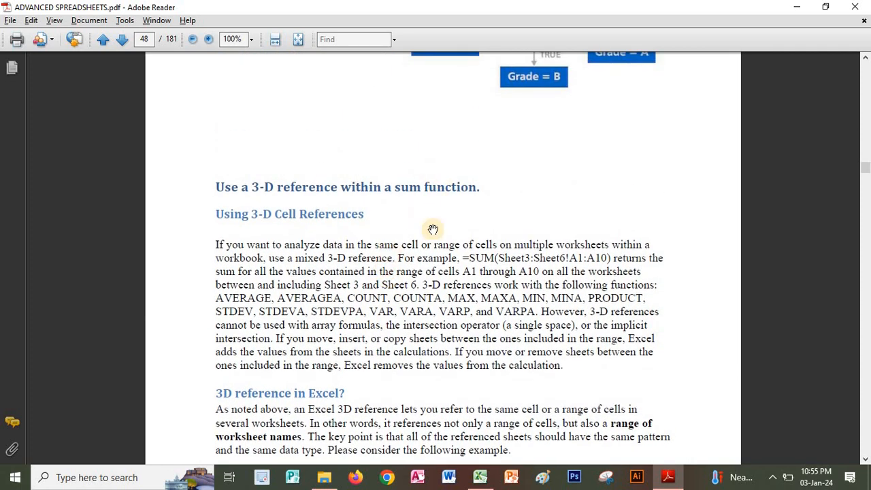
pyautogui.scroll(7, 472, 255)
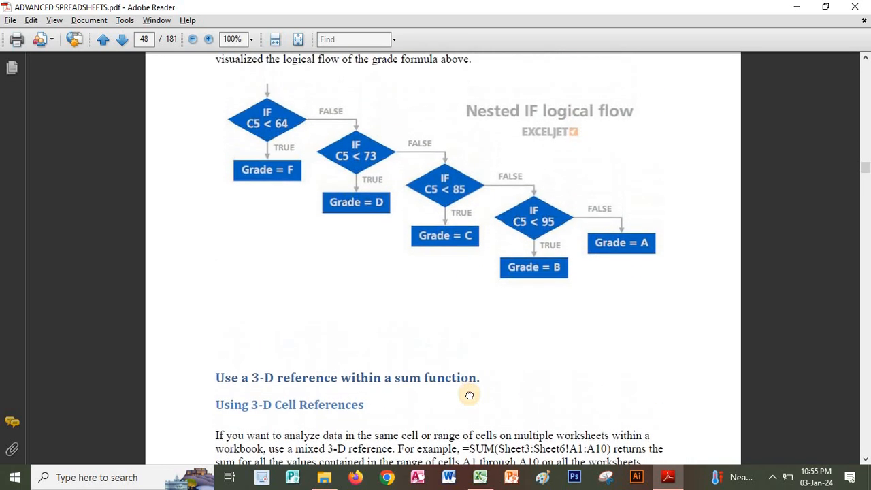
pyautogui.scroll(4, 470, 395)
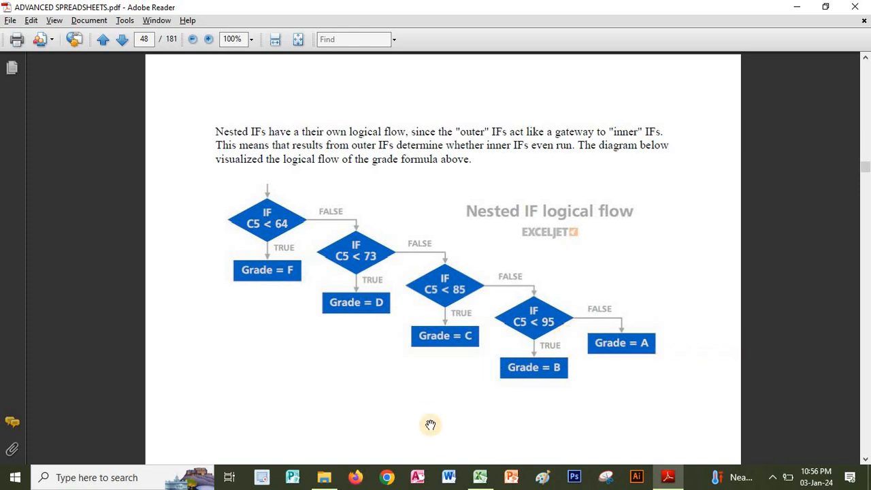
# Switch to File Explorer and open the "Subscribing" image from USB Drive (D:) with Photos.
pyautogui.click(323, 477)
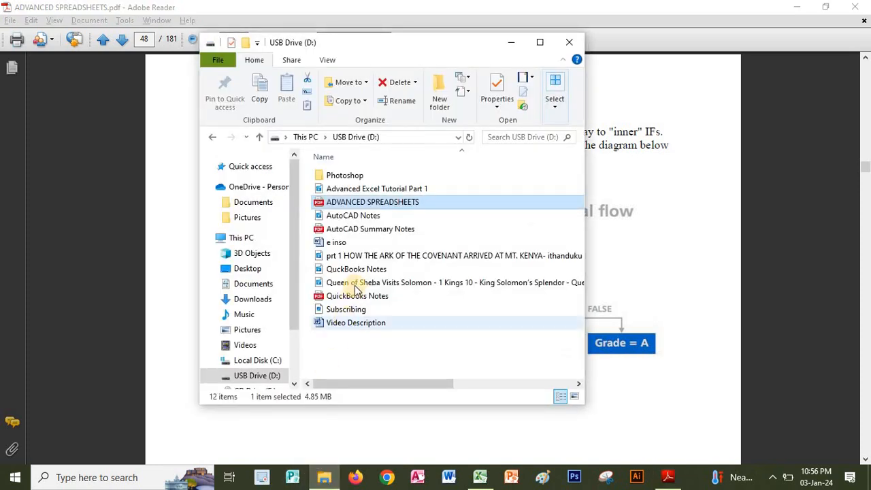
pyautogui.click(333, 310)
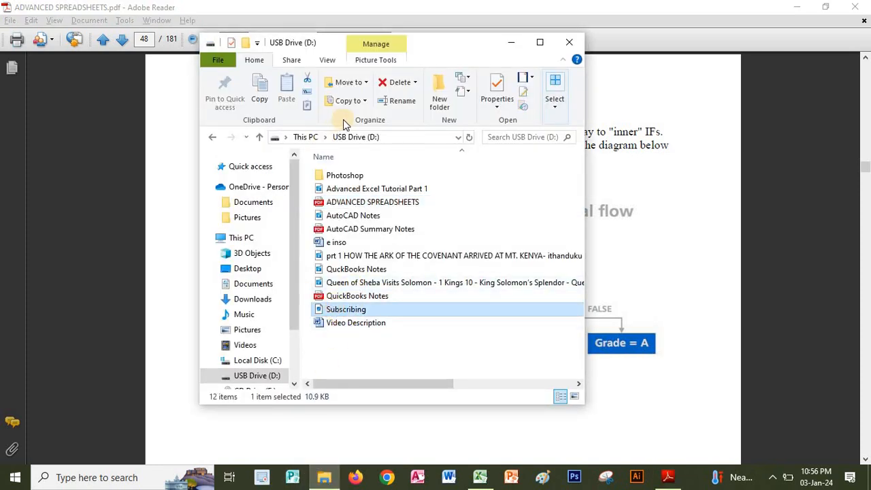
pyautogui.rightClick(341, 309)
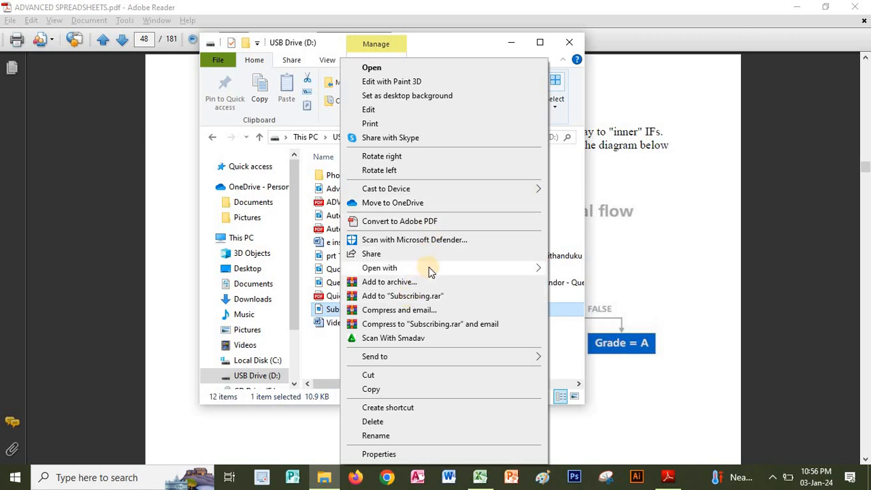
pyautogui.moveTo(470, 268)
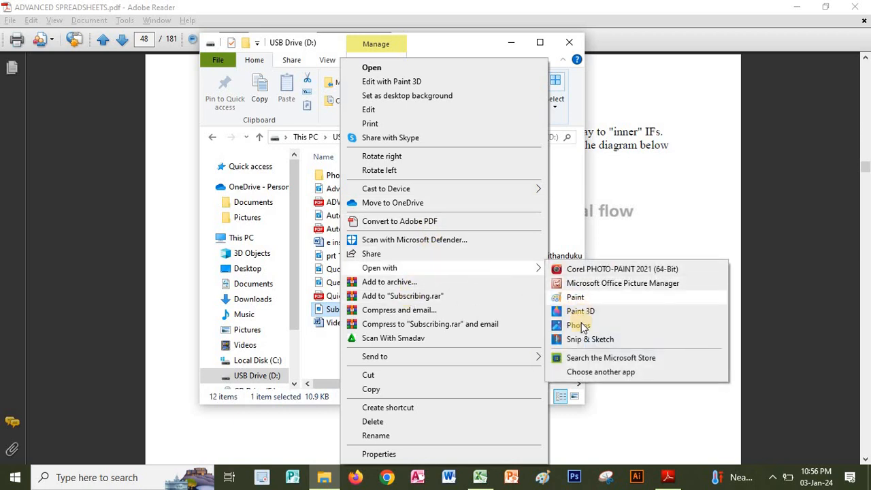
pyautogui.click(577, 326)
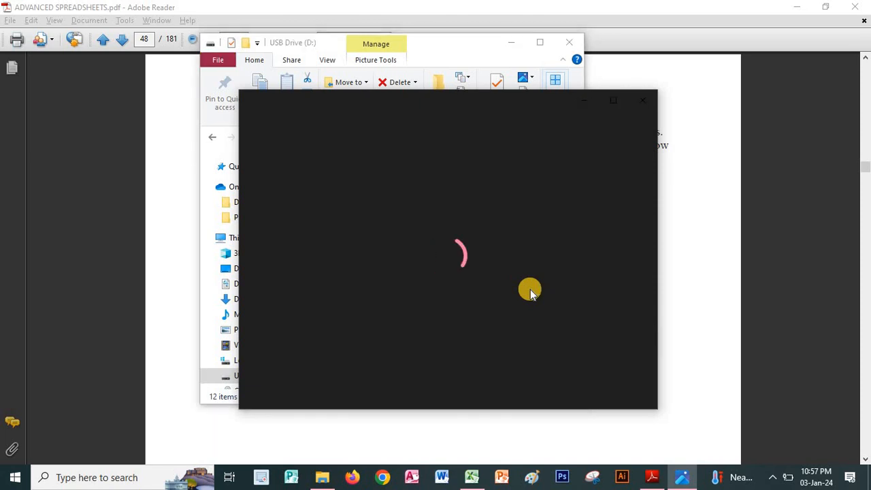
pyautogui.moveTo(408, 240)
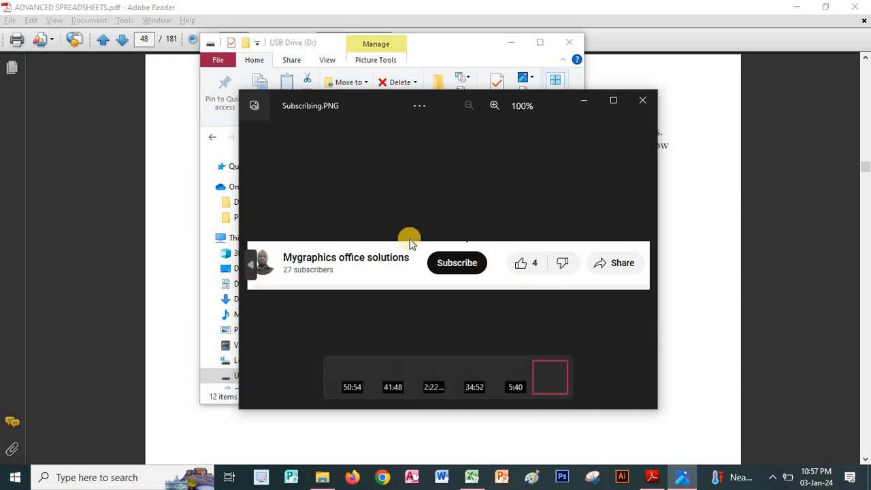